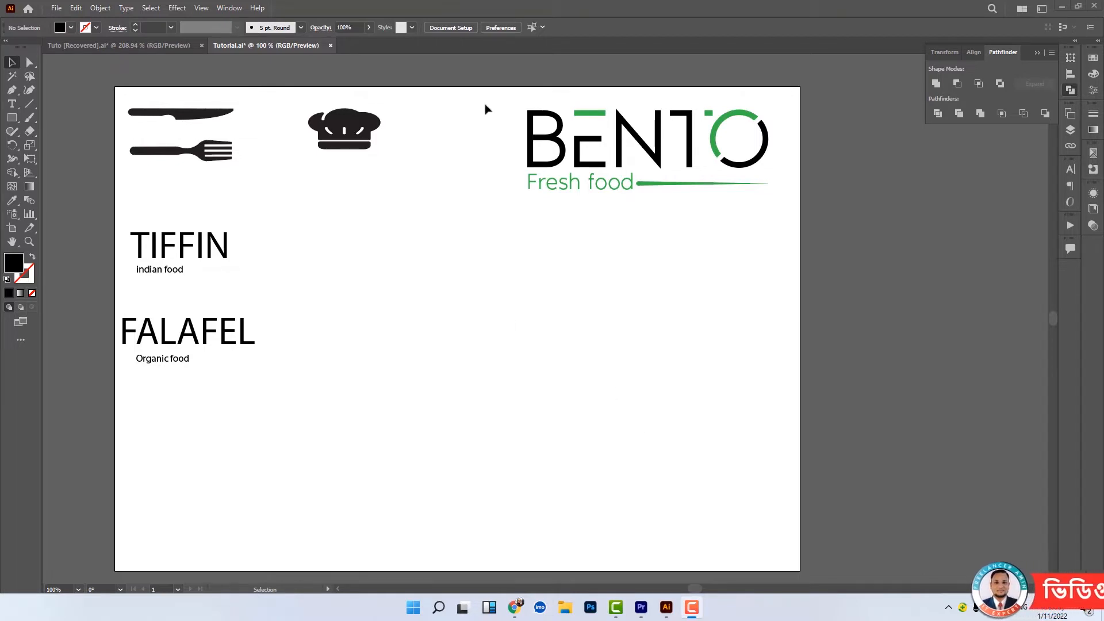
drag(856, 217, 849, 216)
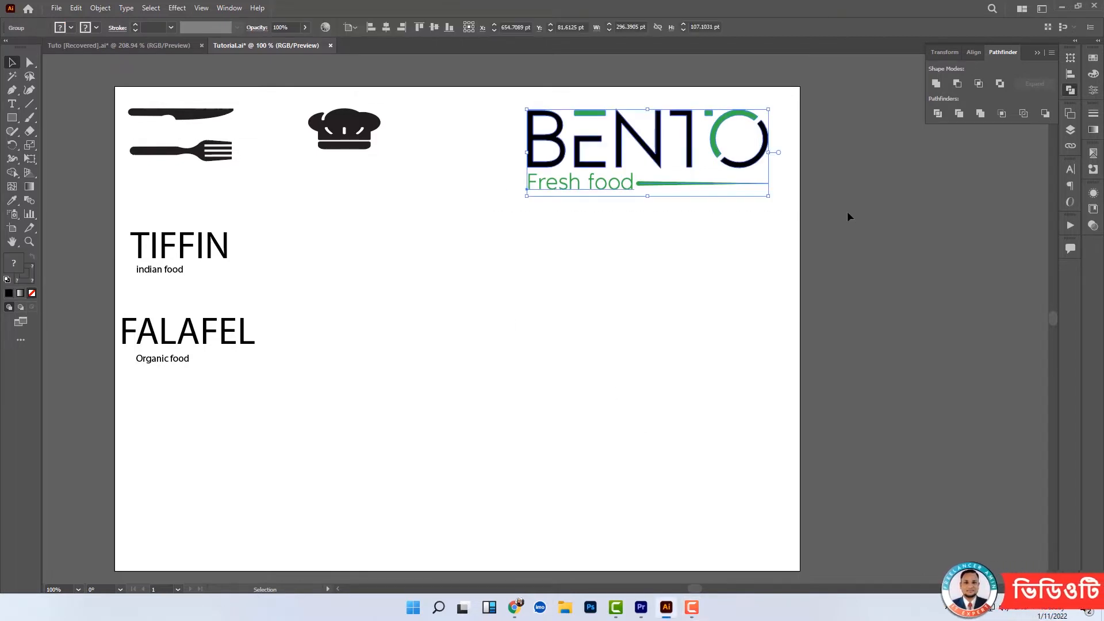
click(612, 213)
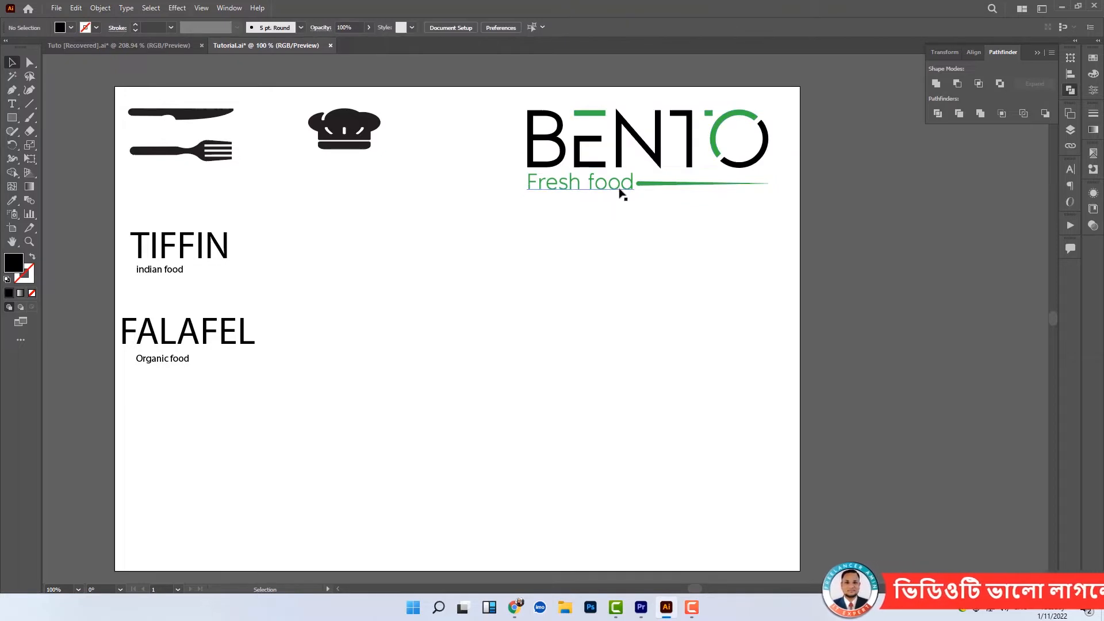
click(620, 193)
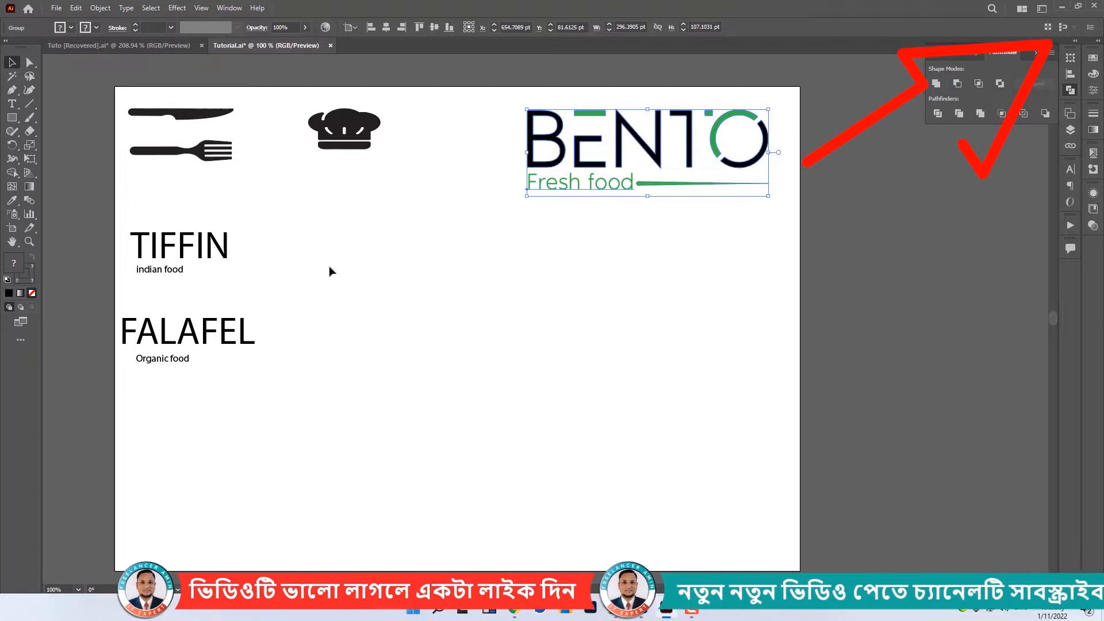
Move the TIFFIN text to the middle of the artboard and place the chef hat icon above and slightly left of it.
drag(293, 286, 477, 329)
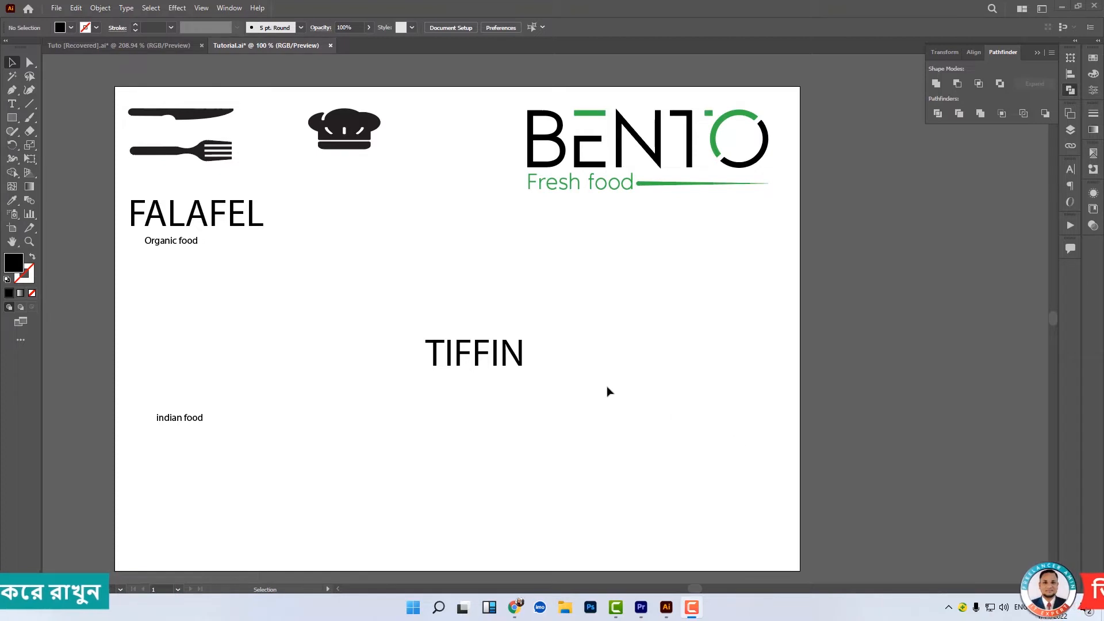
drag(476, 339, 482, 340)
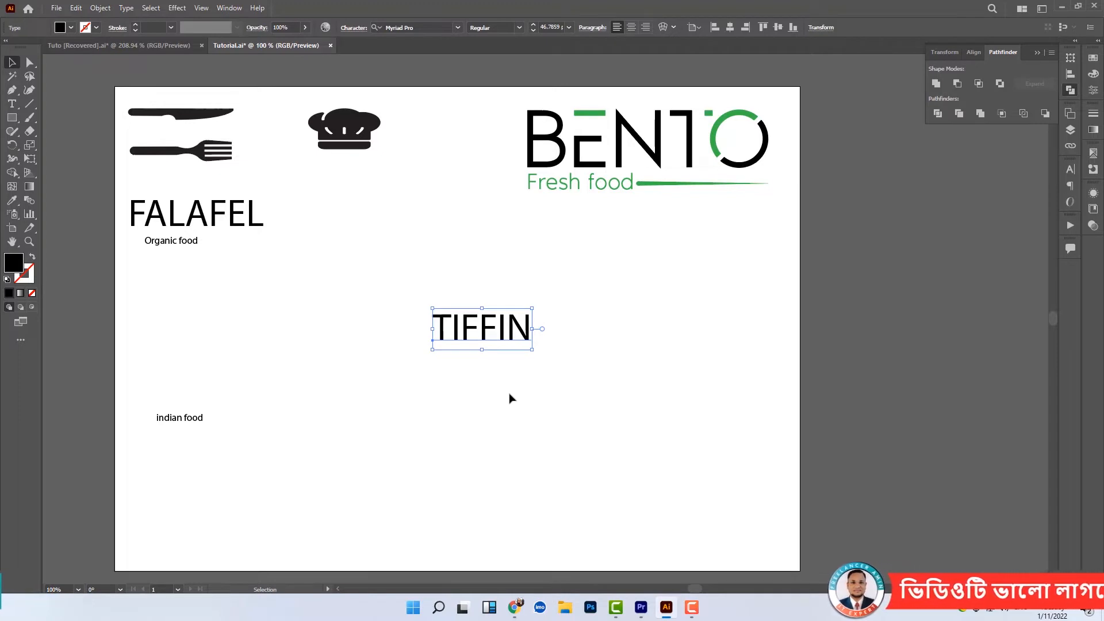
drag(350, 148, 425, 281)
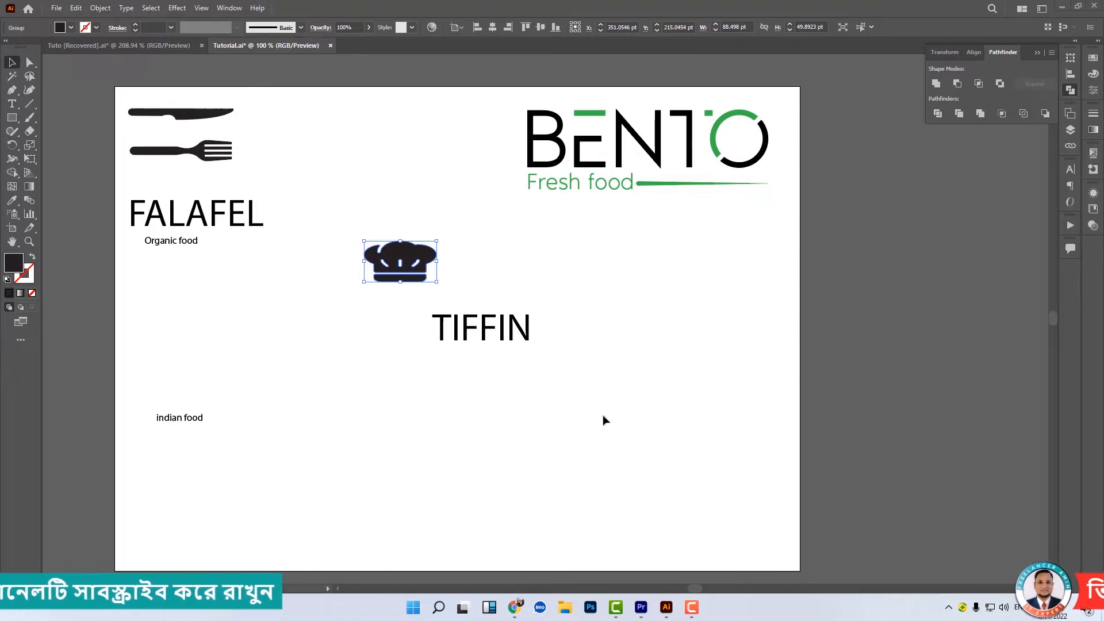
Switch to Chrome and search Google Images for "indian food icon".
click(514, 608)
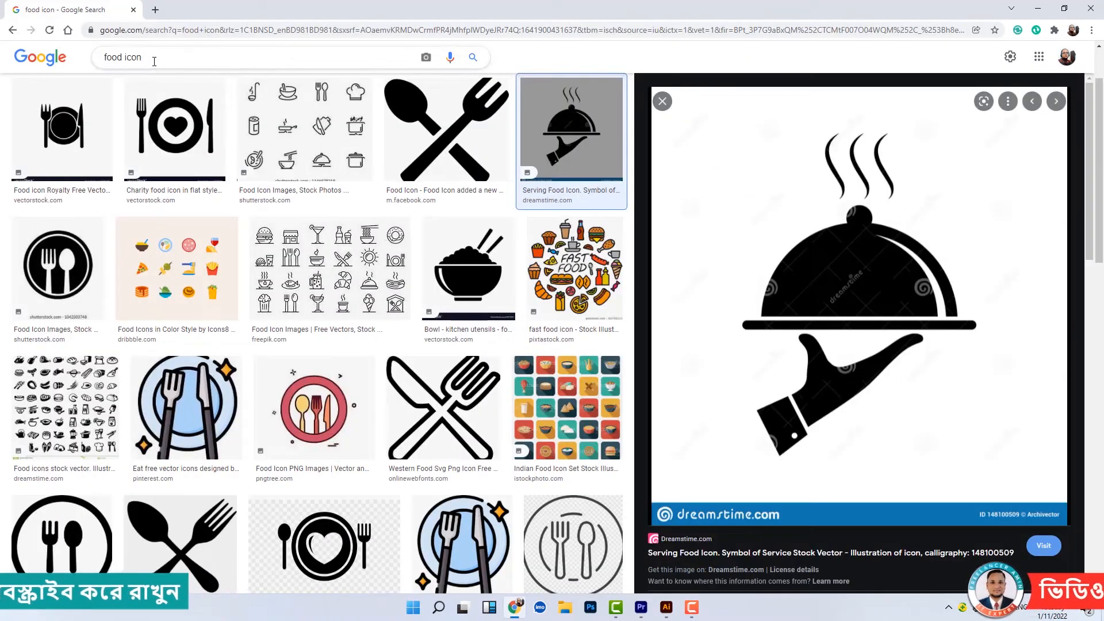
click(109, 60)
text(ind)
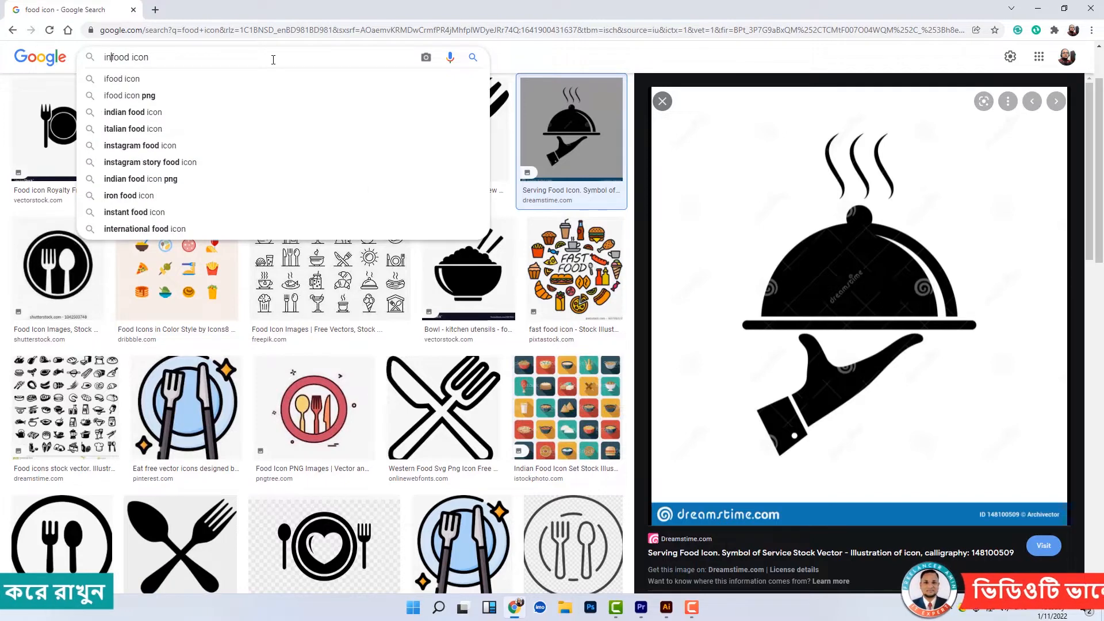
text(ian)
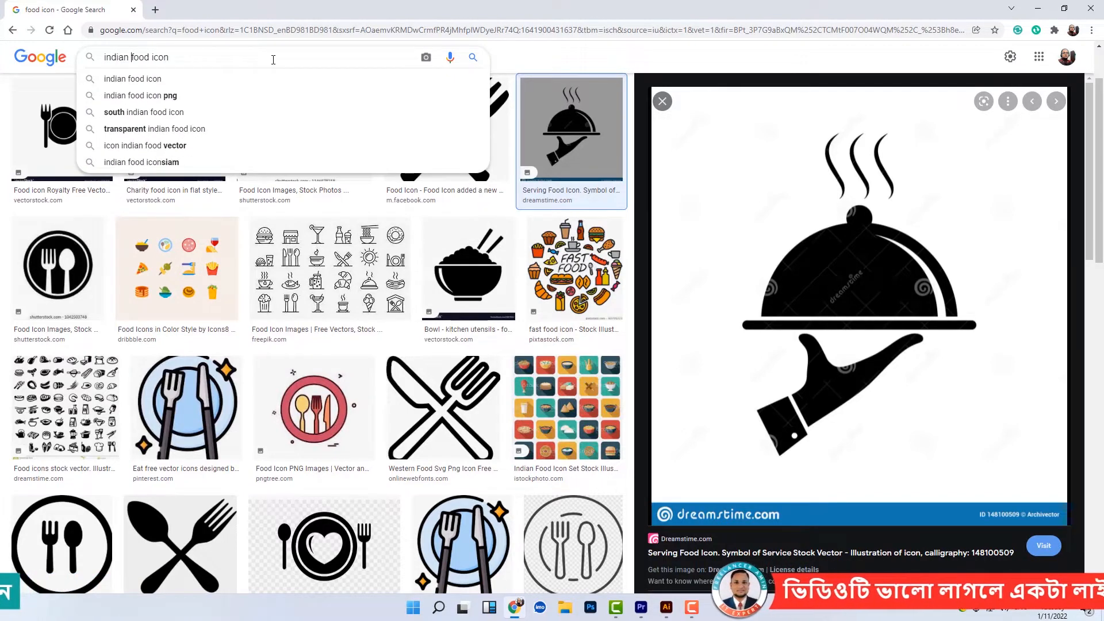
key(Return)
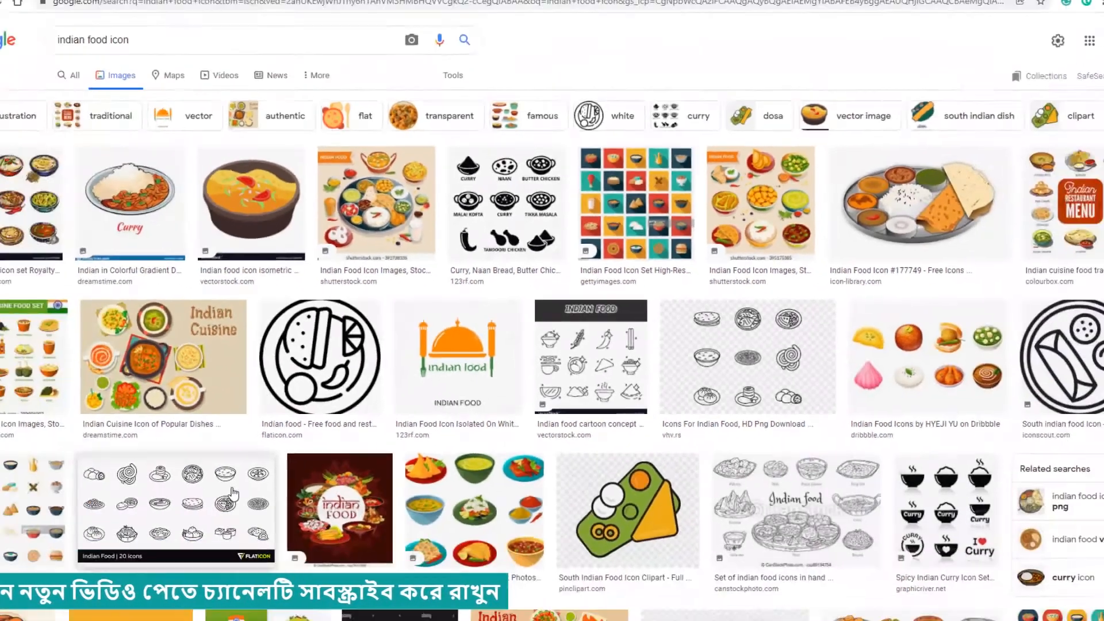
Examine the Indian food icon results for symbol ideas and compare them with the TIFFIN text in Illustrator.
scroll(245, 478, down, 3)
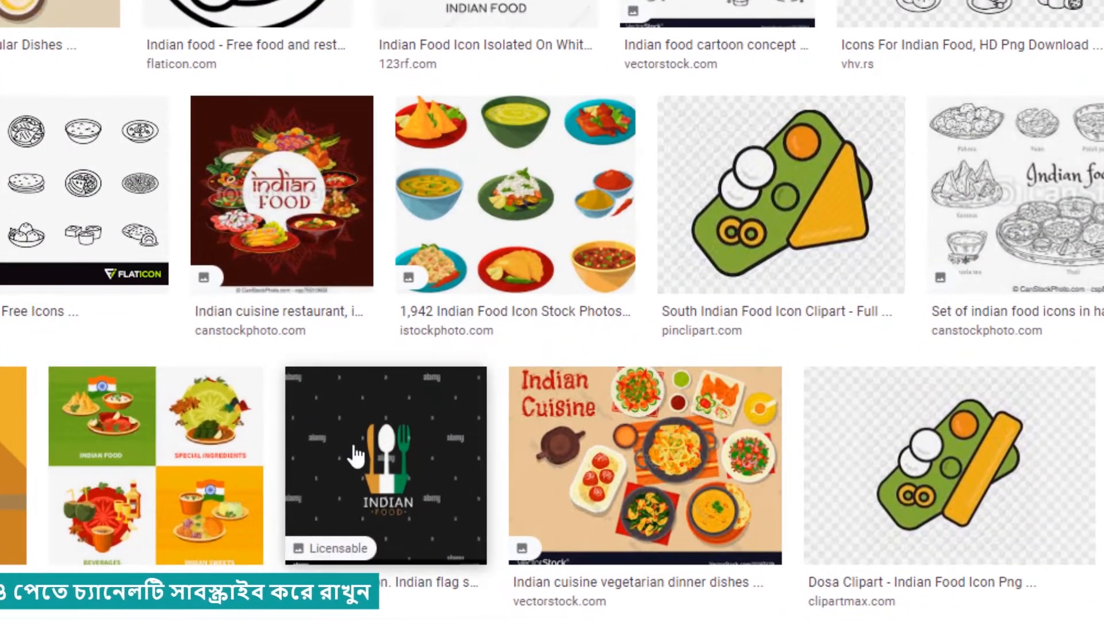
click(867, 620)
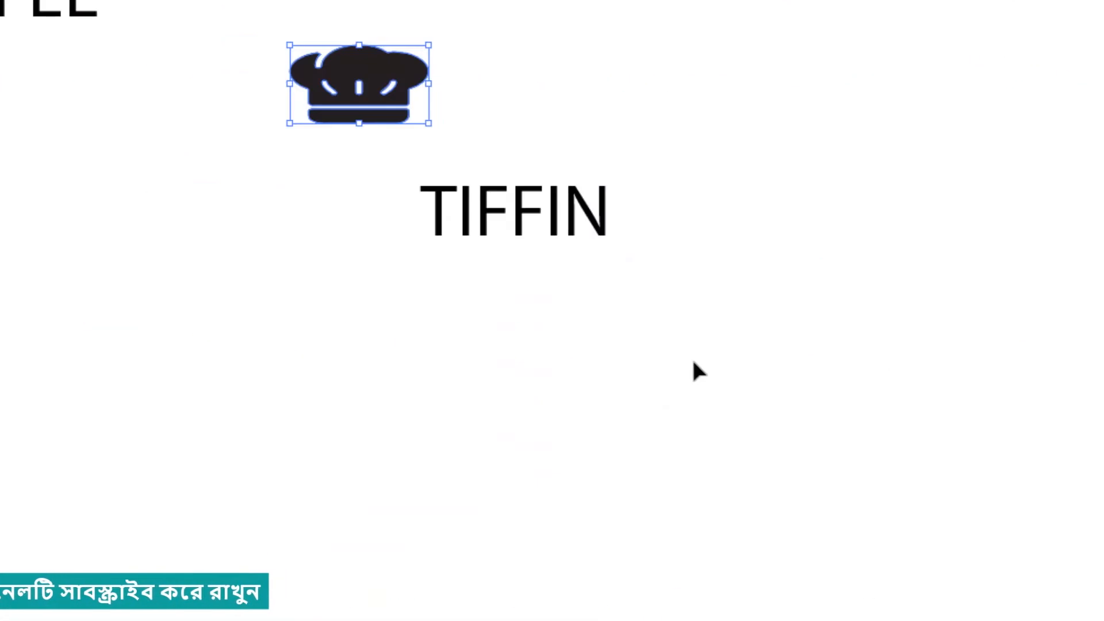
click(549, 252)
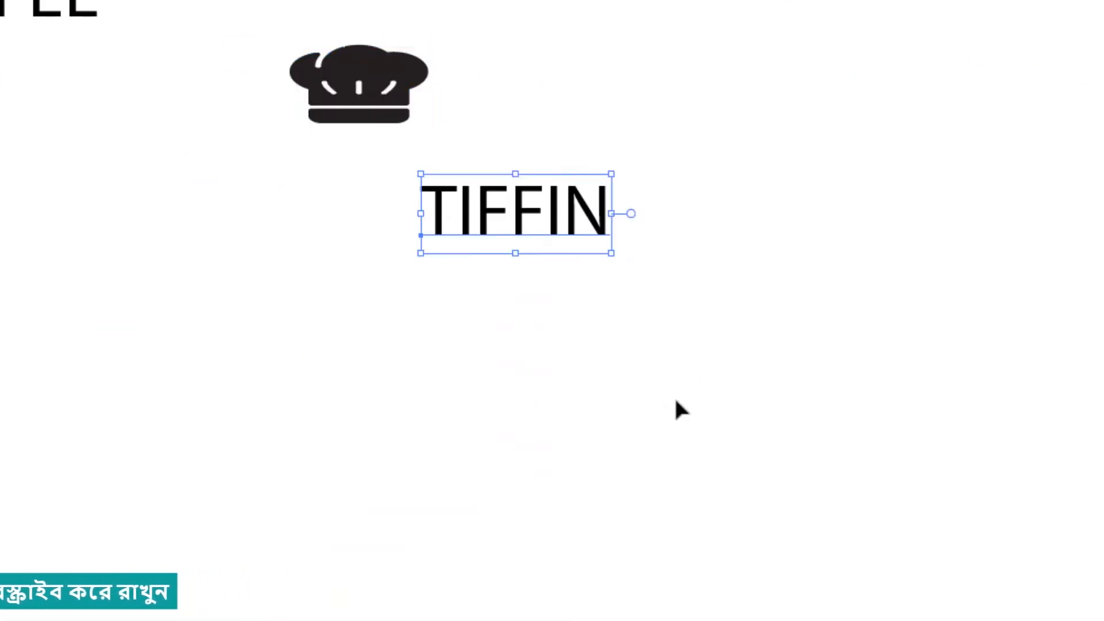
click(575, 610)
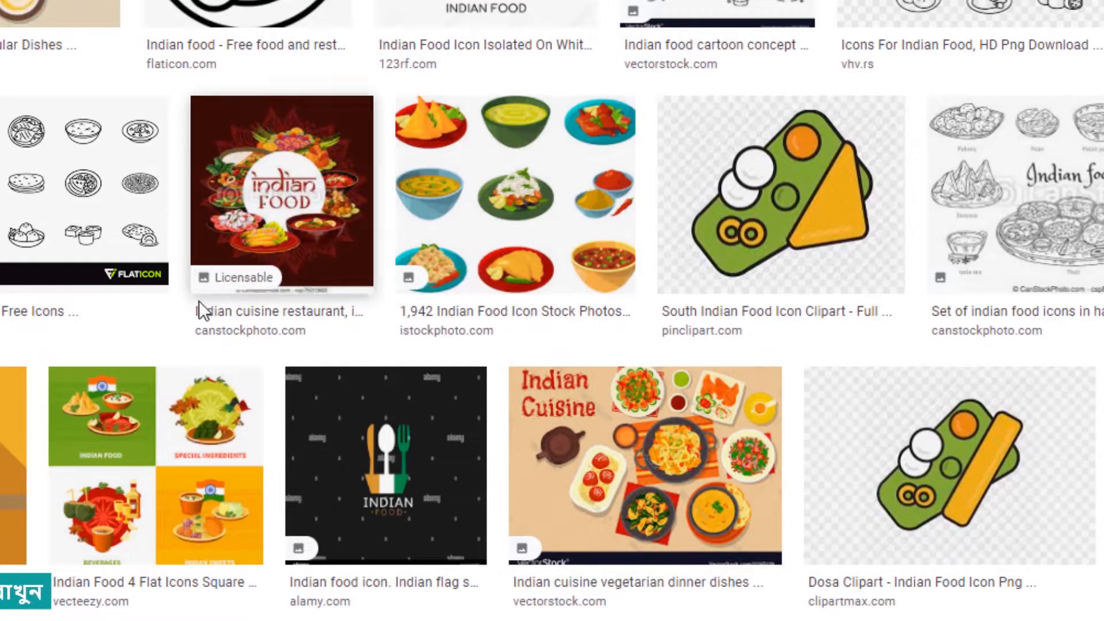
scroll(633, 420, down, 10)
scroll(633, 419, up, 6)
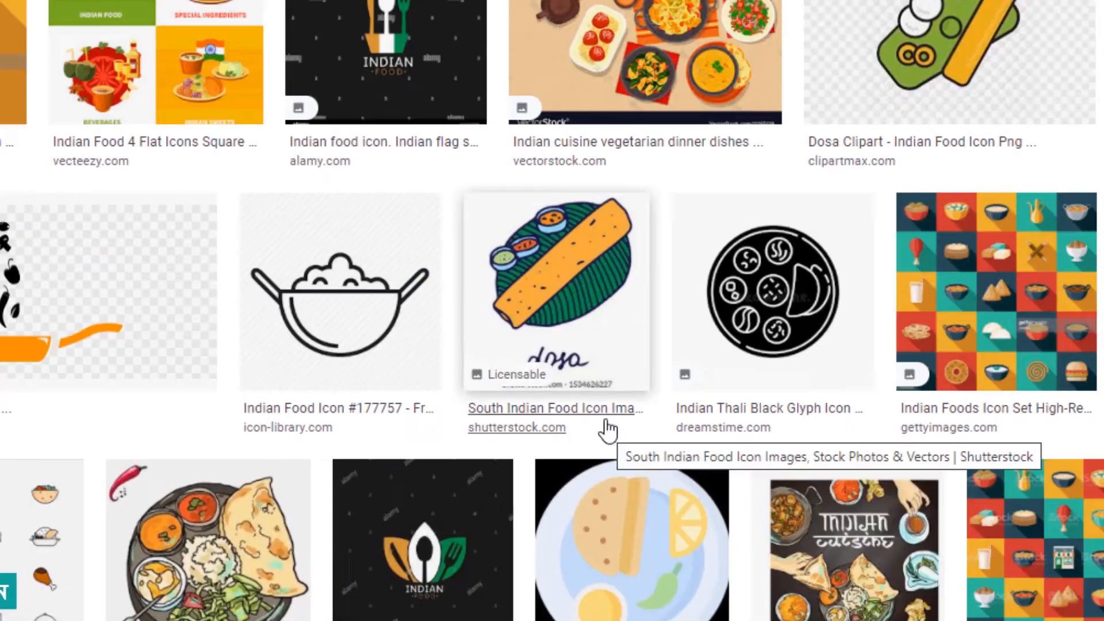
scroll(552, 310, up, 7)
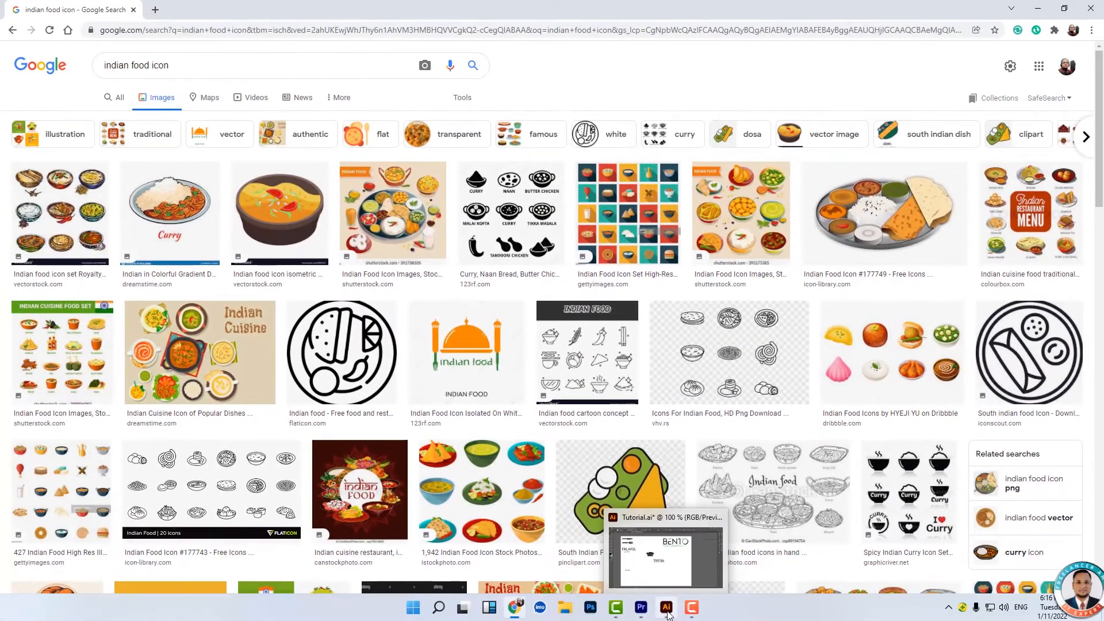
click(666, 607)
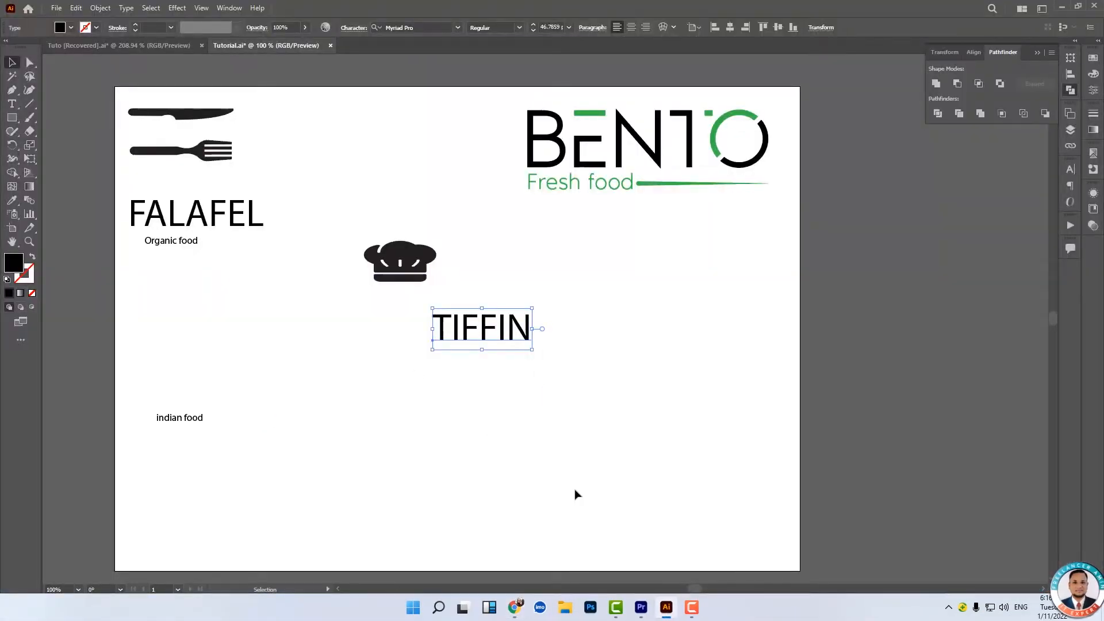
Return to Chrome and search Google Images for "indian flag".
click(515, 607)
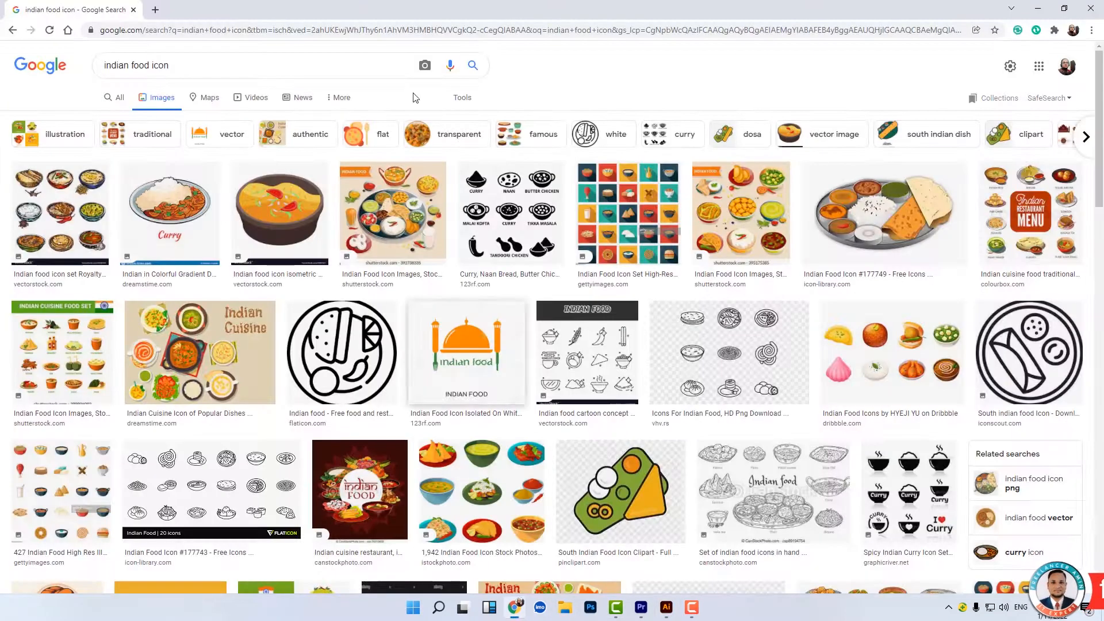
drag(192, 69, 143, 70)
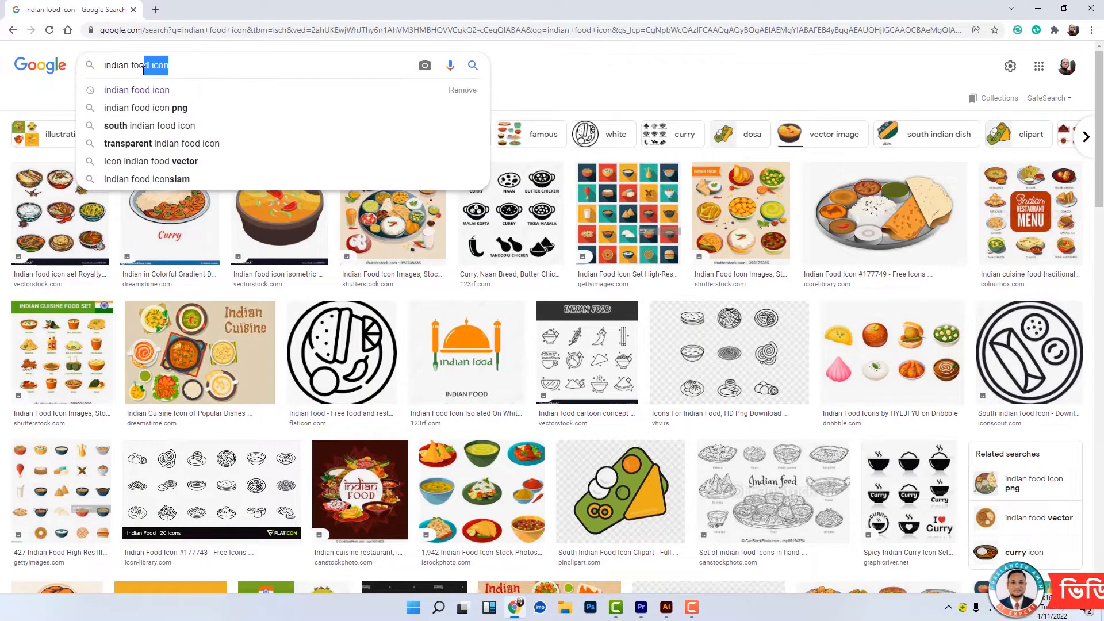
text(lag)
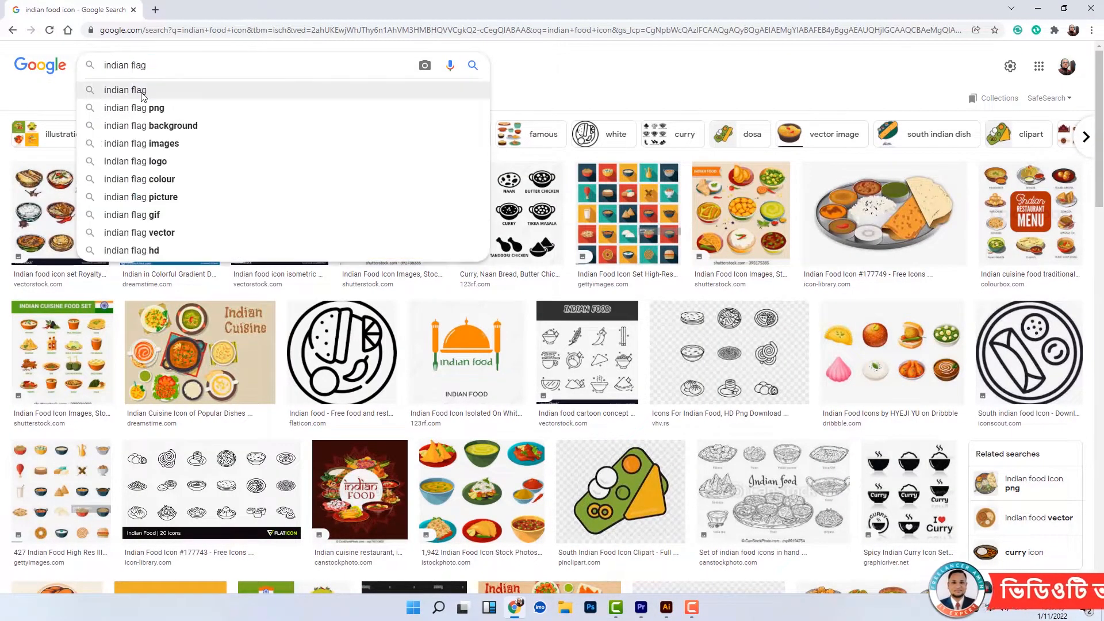
key(Return)
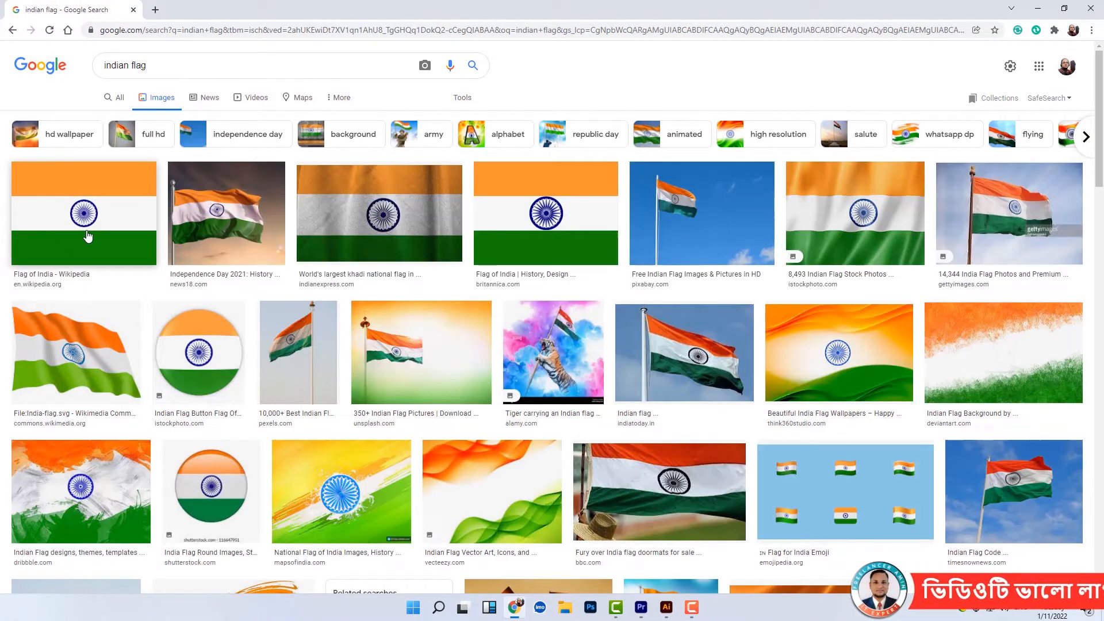
Copy the Wikipedia Flag of India image and paste it into the Tutorial.ai document in Illustrator.
right_click(111, 213)
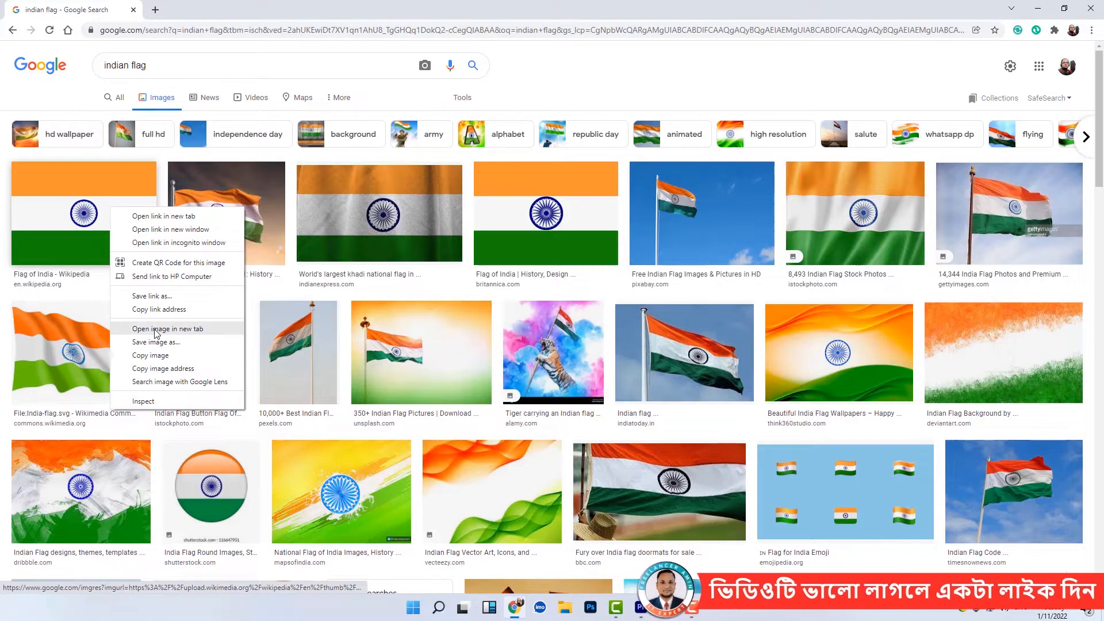
click(151, 355)
click(670, 612)
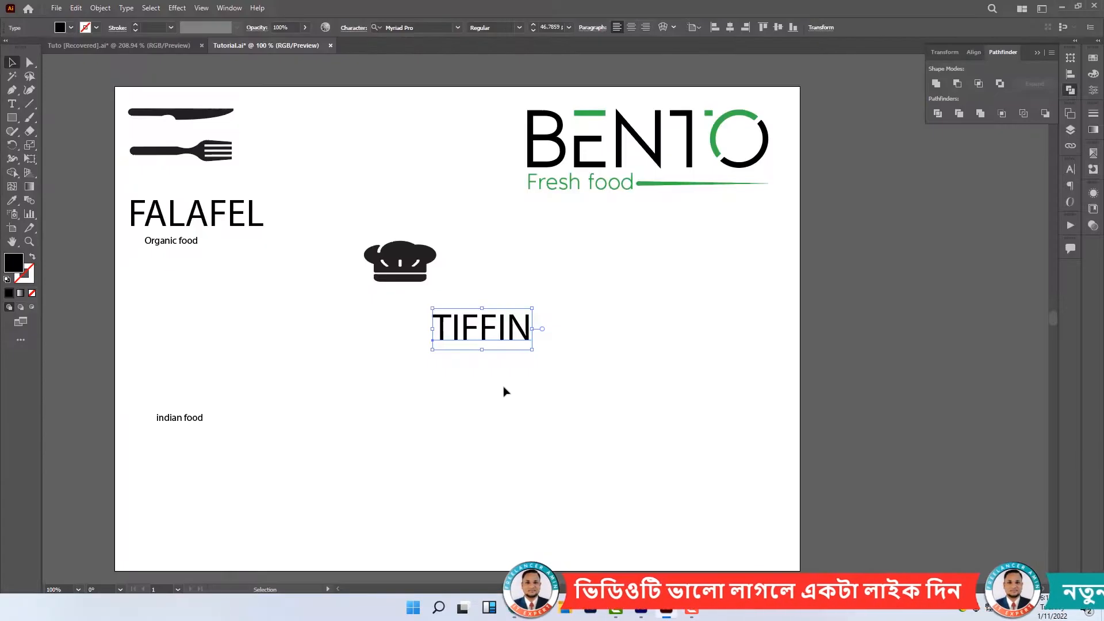
click(470, 389)
key(ctrl+v)
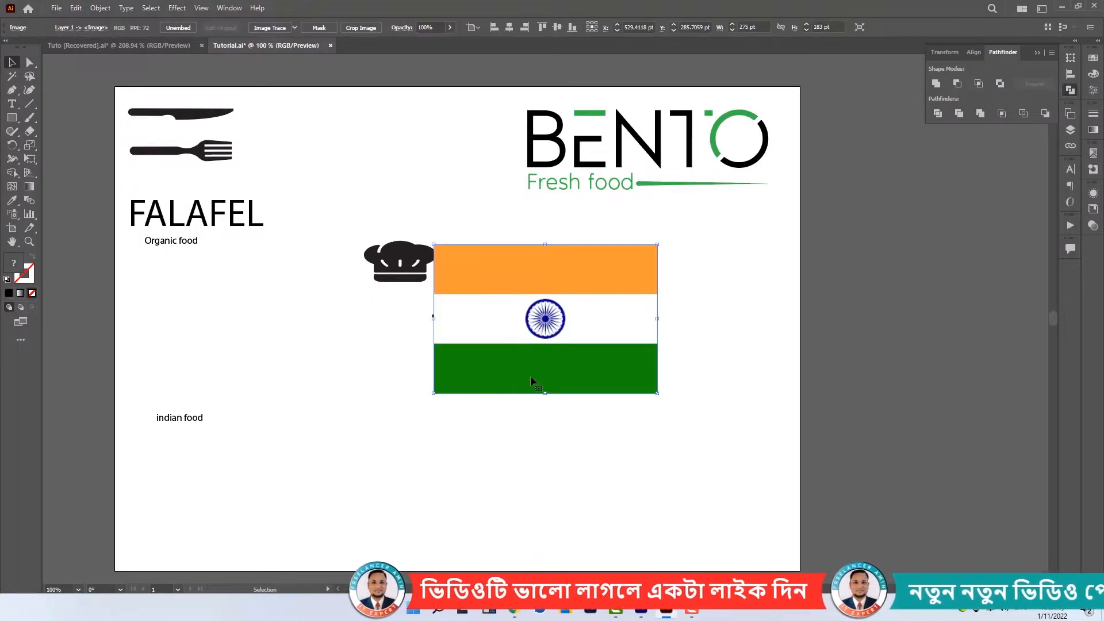
Move the Indian flag image off the artboard, just beyond its right edge, and deselect it.
drag(530, 374, 720, 330)
click(734, 415)
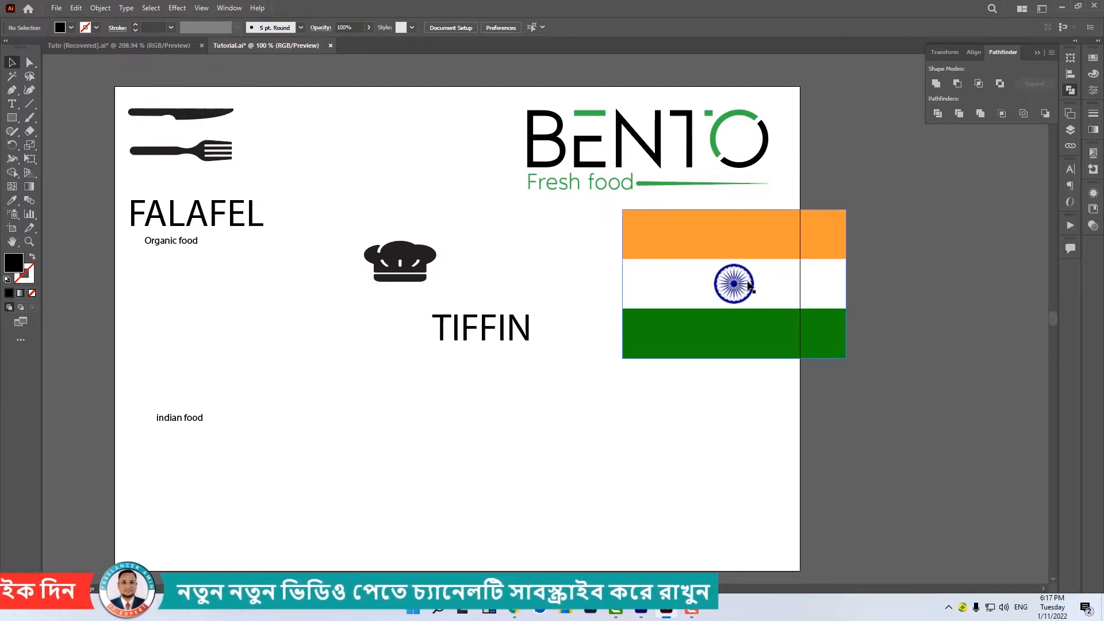
drag(727, 327, 914, 320)
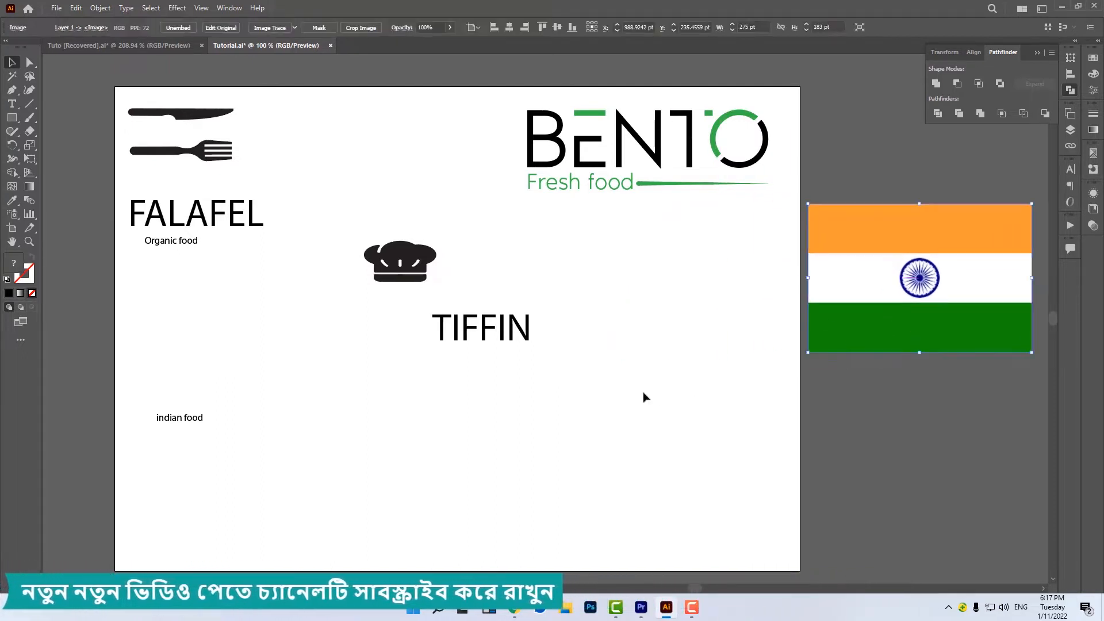
click(644, 382)
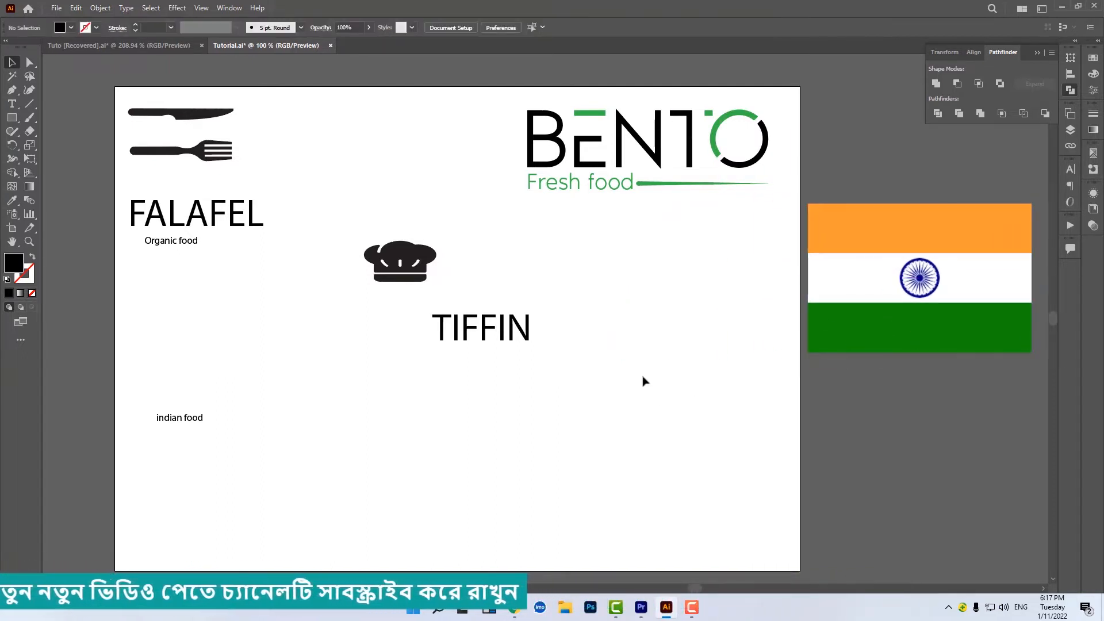
Shift the chef hat icon slightly up and the TIFFIN text slightly down to widen the space between them.
click(402, 260)
drag(403, 261, 400, 236)
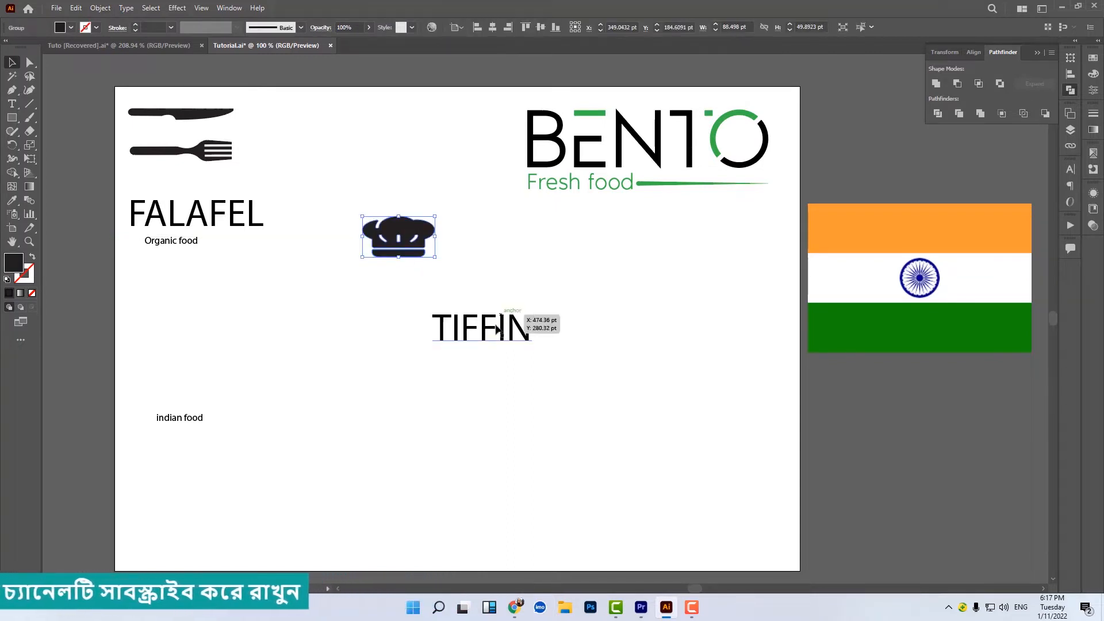
drag(494, 337, 487, 356)
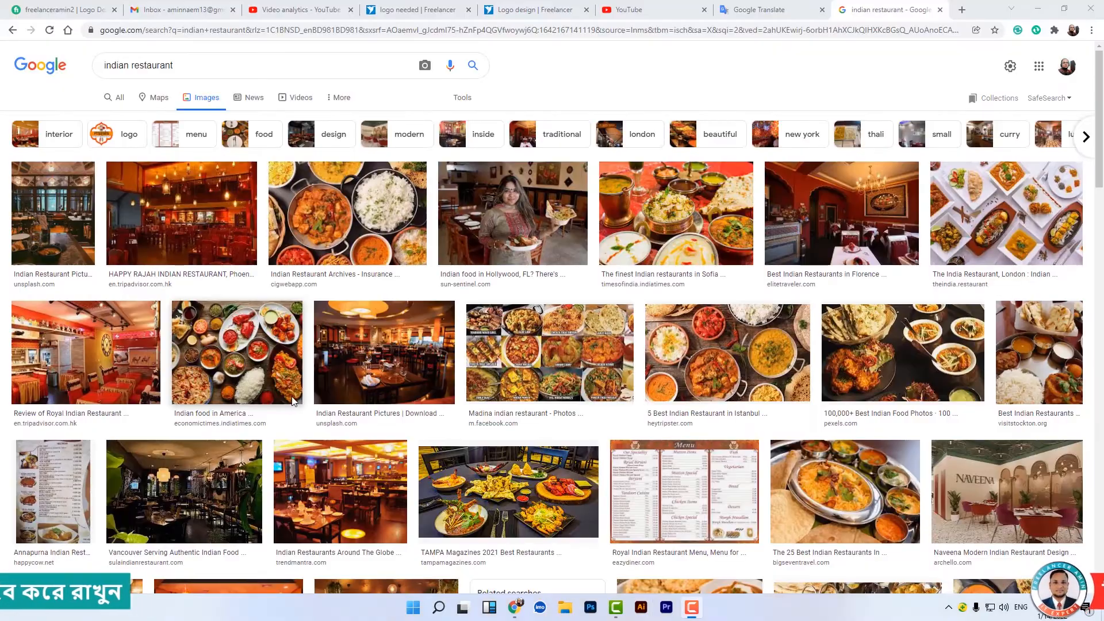
Browse the "indian restaurant" image results in Chrome, previewing the food photos for serving dishes and tableware.
scroll(185, 364, down, 3)
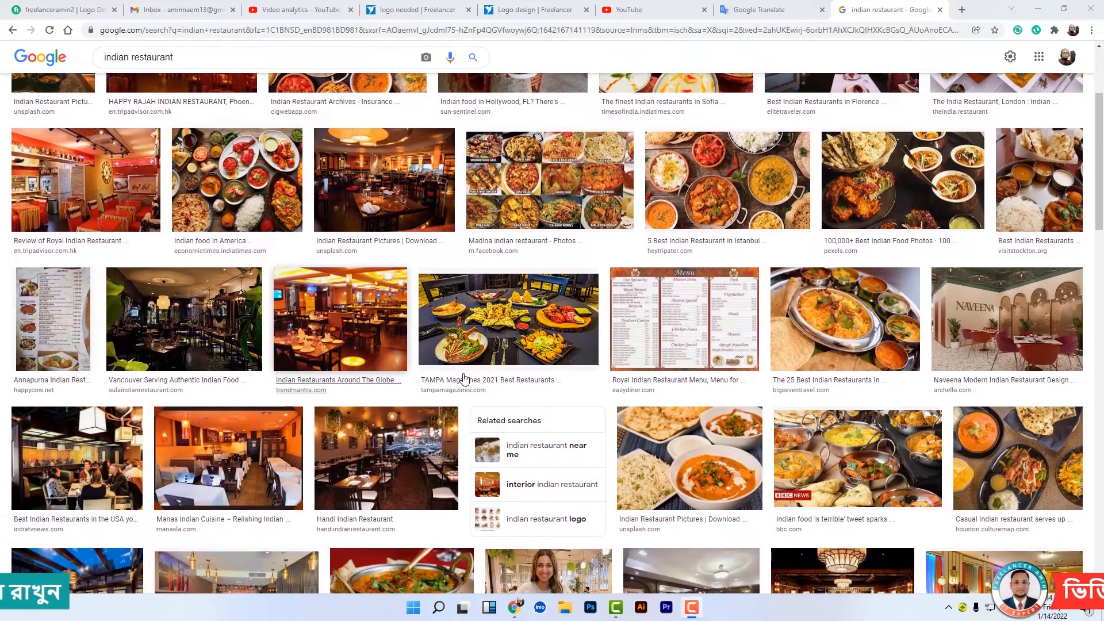
drag(1099, 202, 1103, 342)
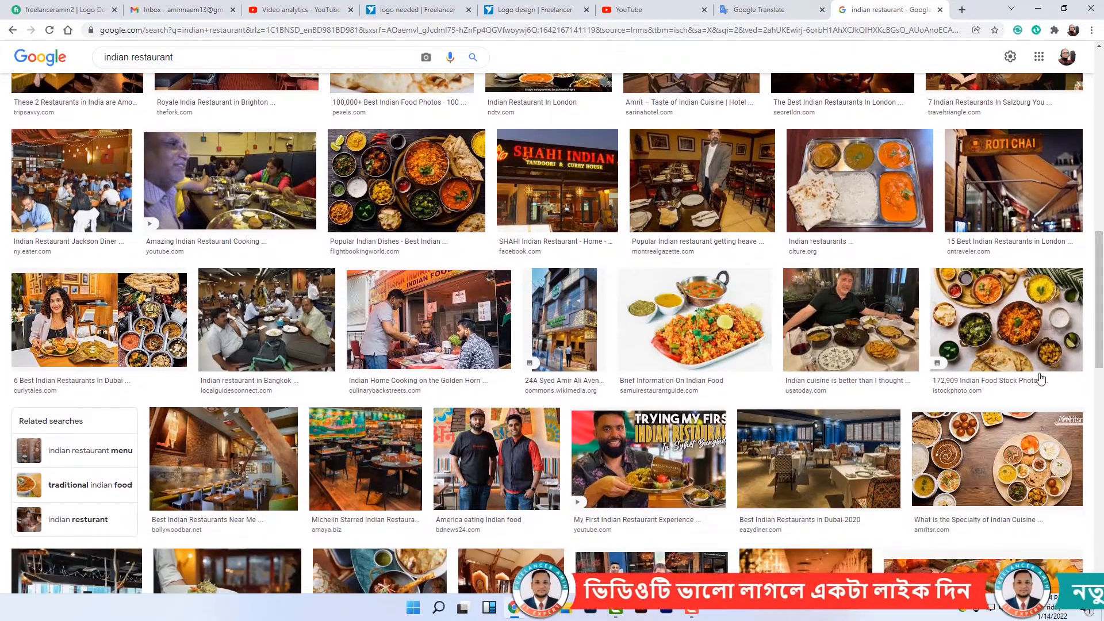
click(626, 474)
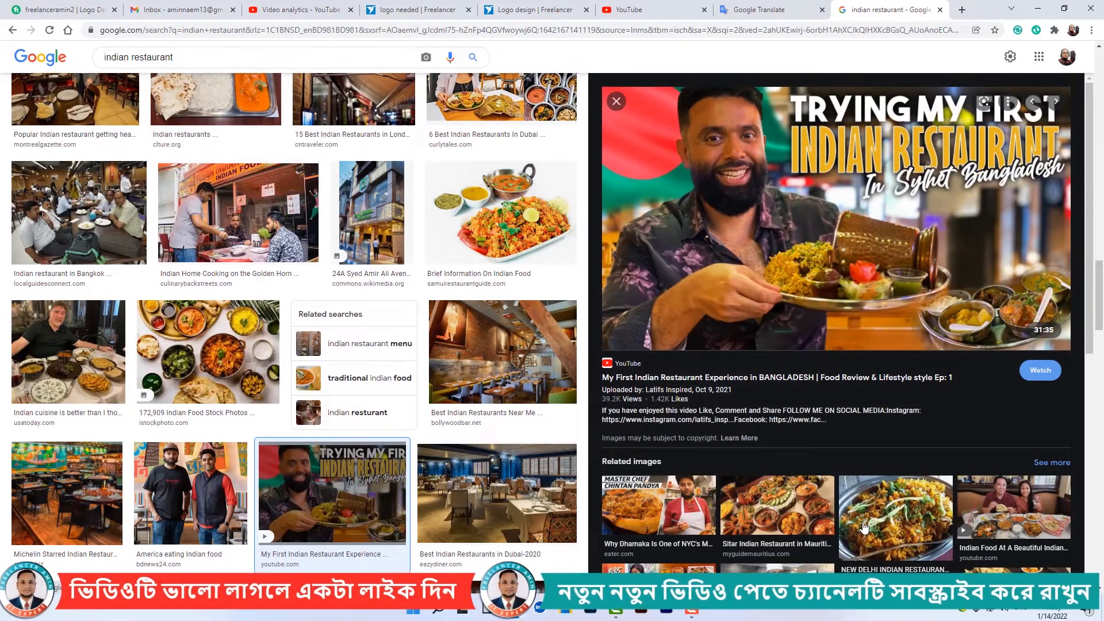
click(488, 215)
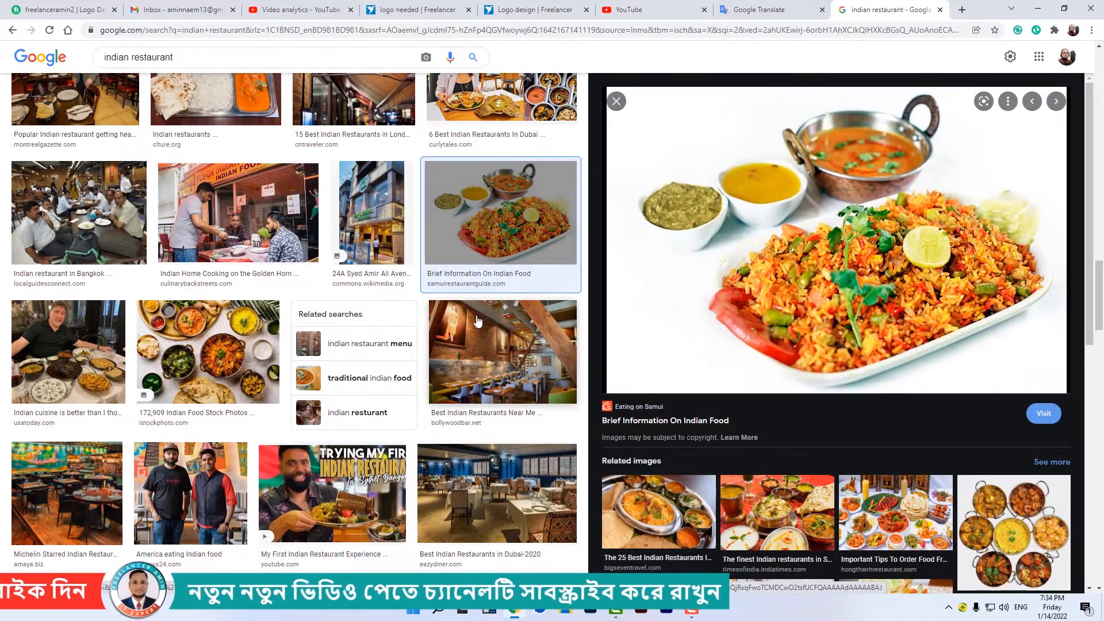
click(232, 353)
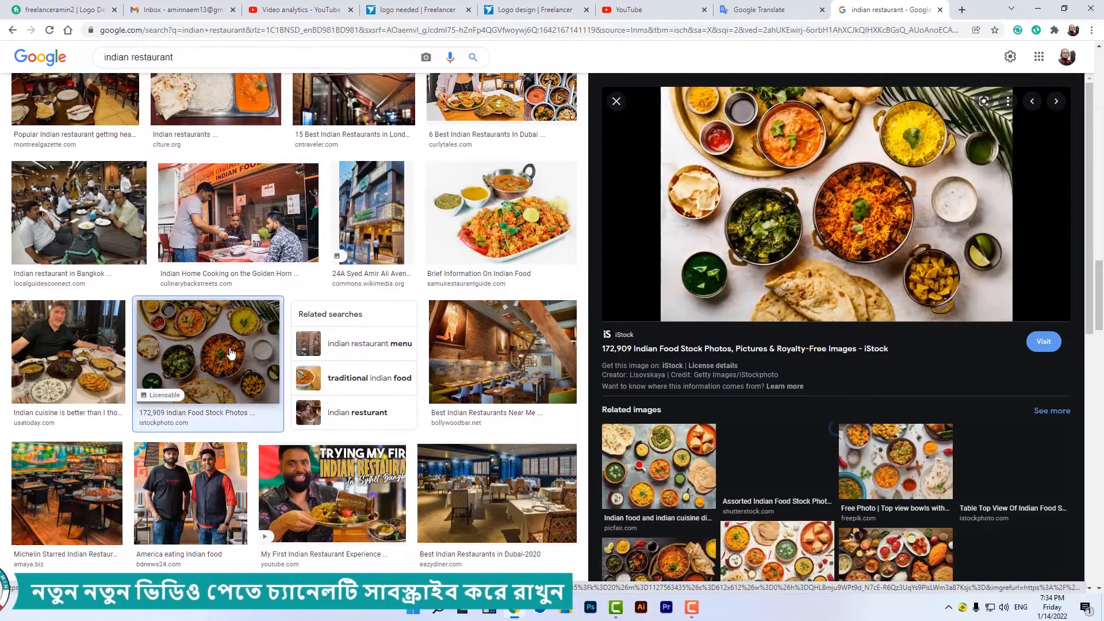
scroll(454, 339, up, 3)
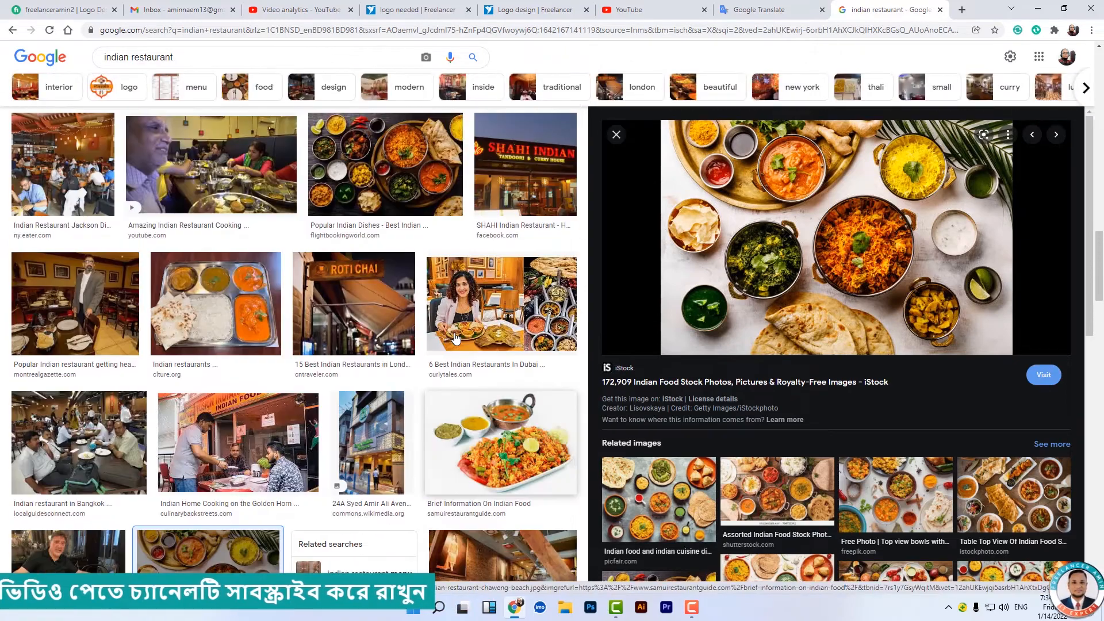
Preview more "indian restaurant" image results, including the Curly Tales, BBC and Sun Sentinel photos, for how dishes are served.
click(474, 318)
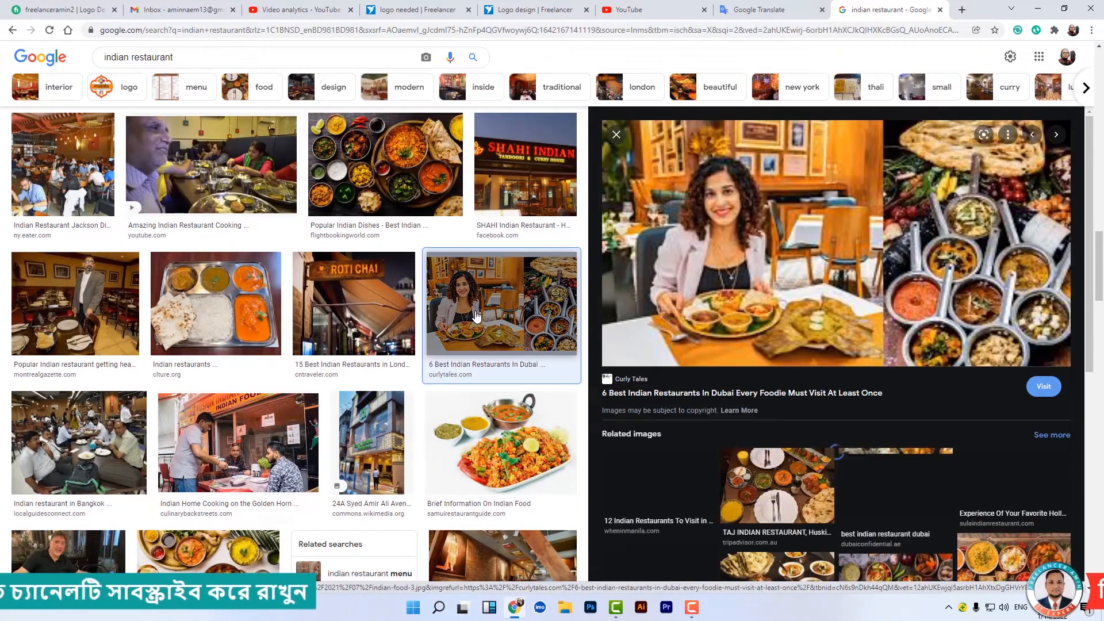
scroll(428, 309, up, 3)
scroll(428, 310, up, 3)
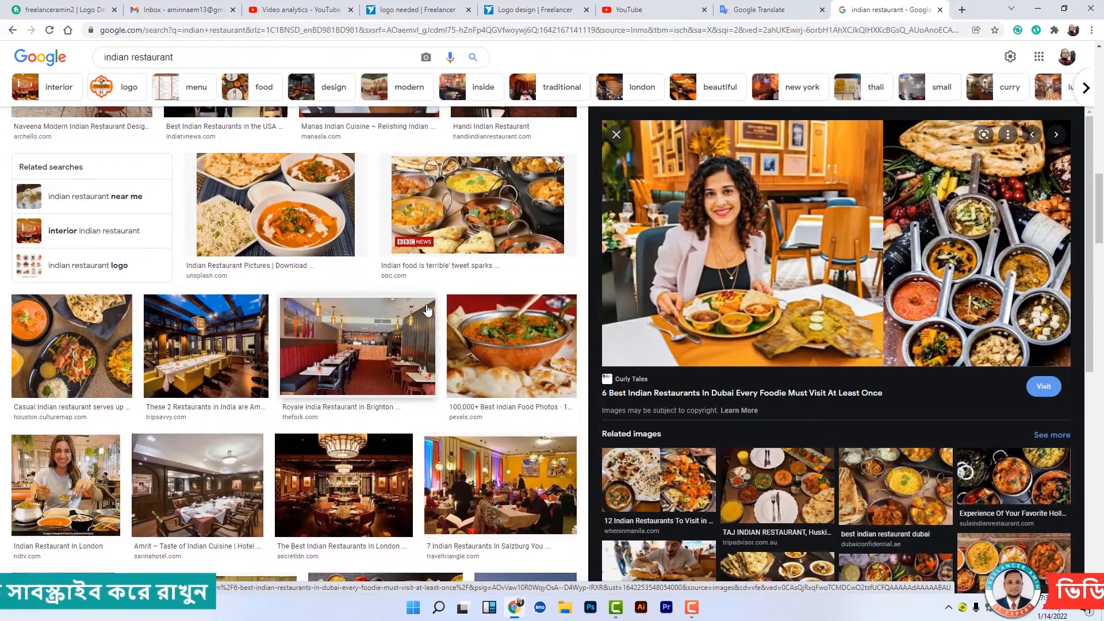
click(460, 222)
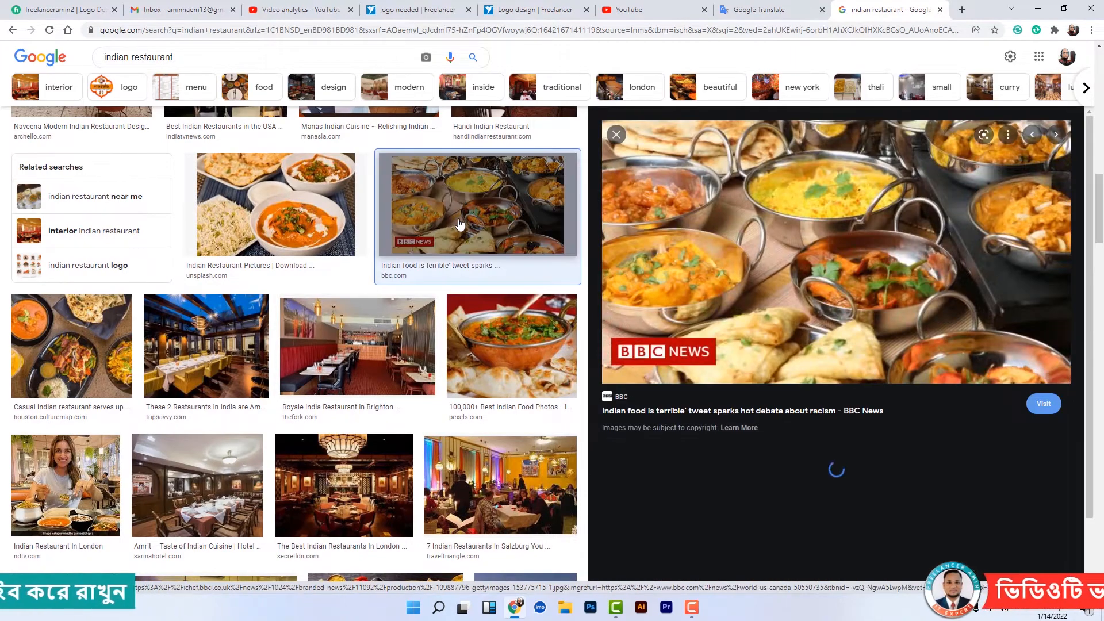
scroll(435, 302, up, 5)
scroll(435, 302, up, 10)
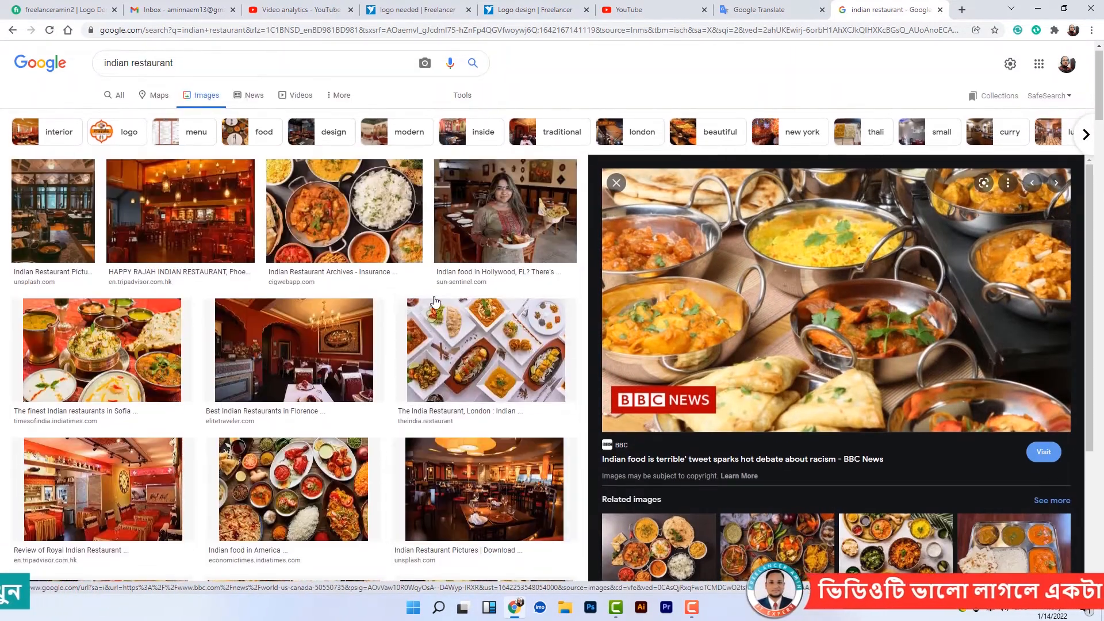
click(462, 226)
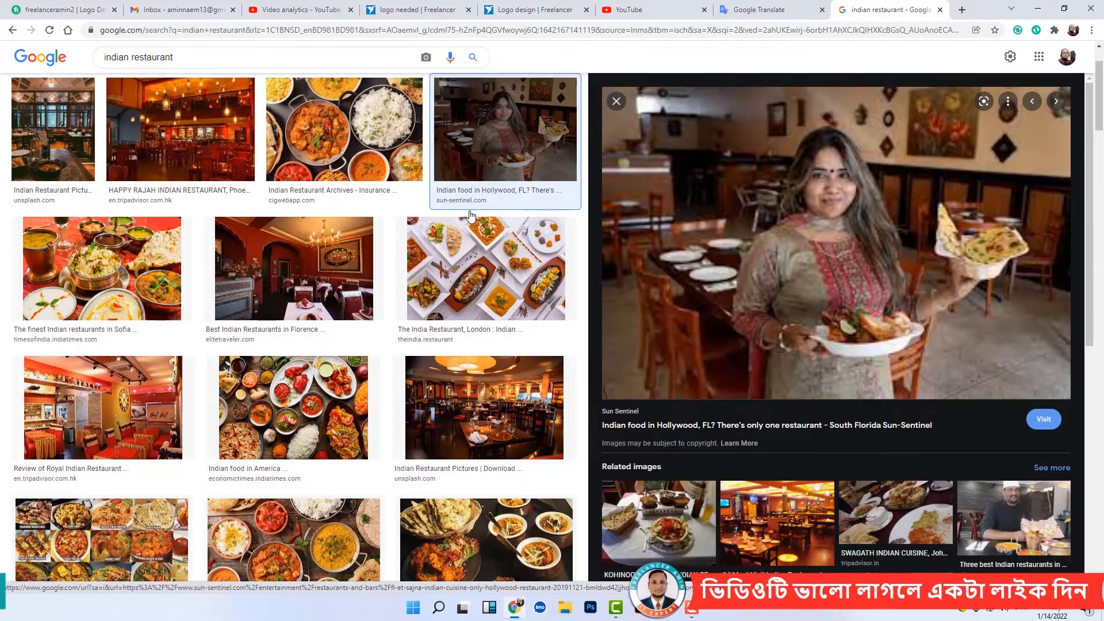
click(692, 610)
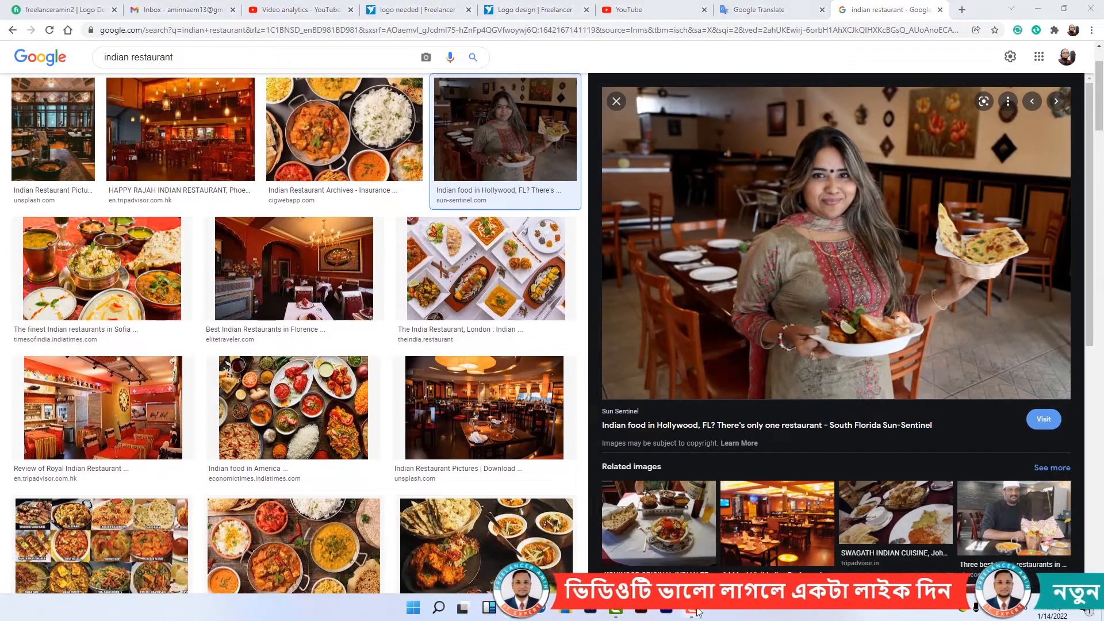
click(1080, 552)
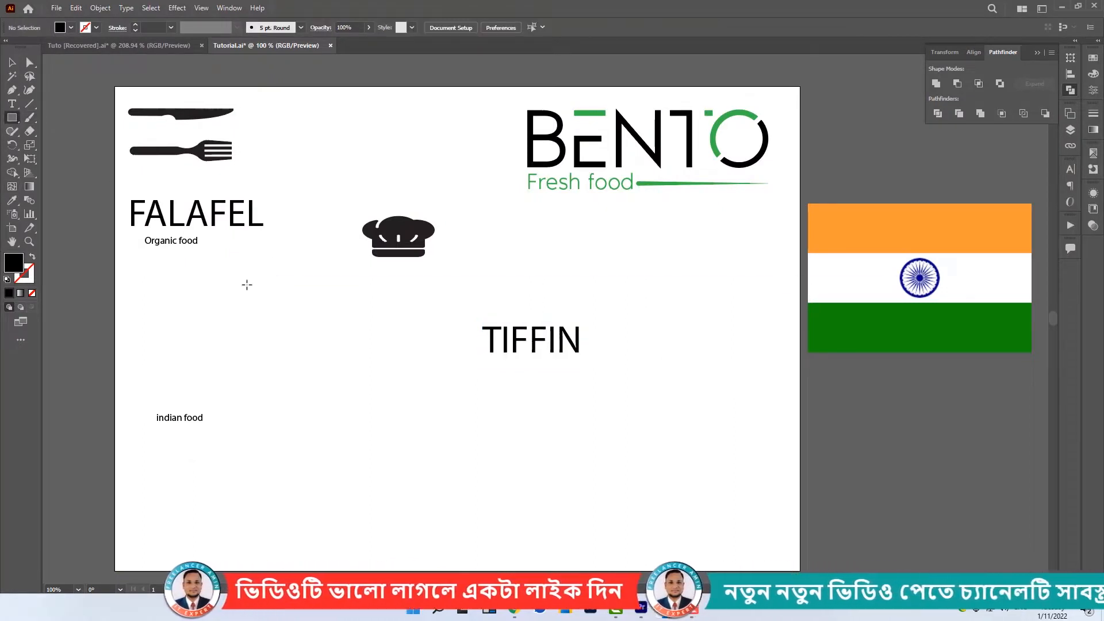
Create two squares about 38 pt wide below the "Organic food" text, filled with the flag's orange and green.
mouse_move(242, 281)
mouse_down()
mouse_move(274, 313)
mouse_move(260, 339)
mouse_up()
click(889, 333)
key(v)
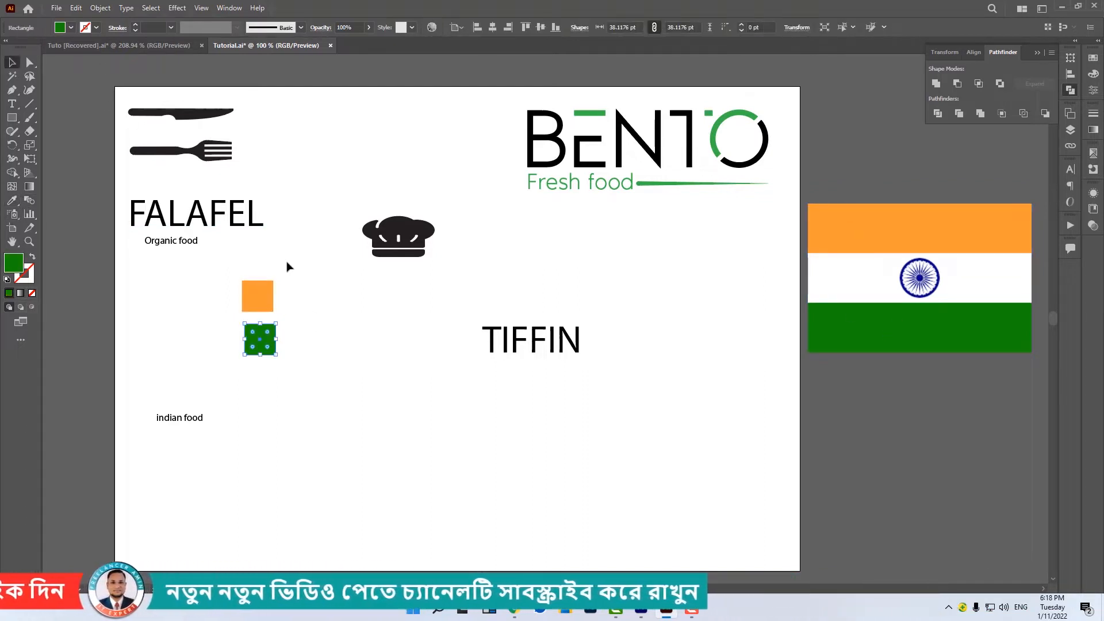
click(375, 318)
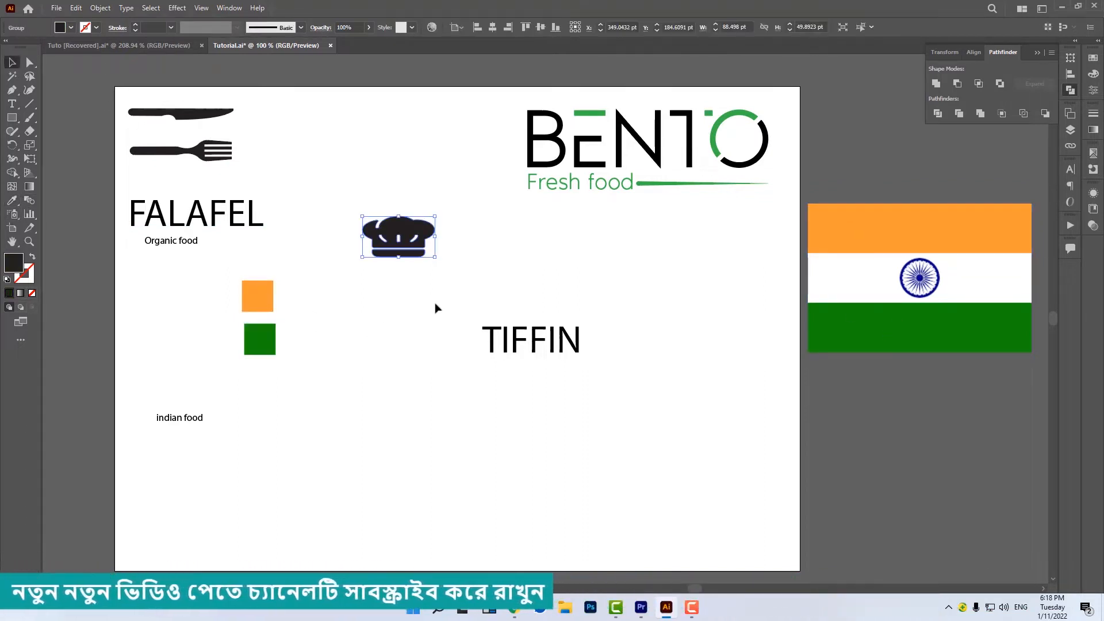
Move the TIFFIN text left so it sits just below and right of the chef hat icon.
drag(569, 345, 493, 374)
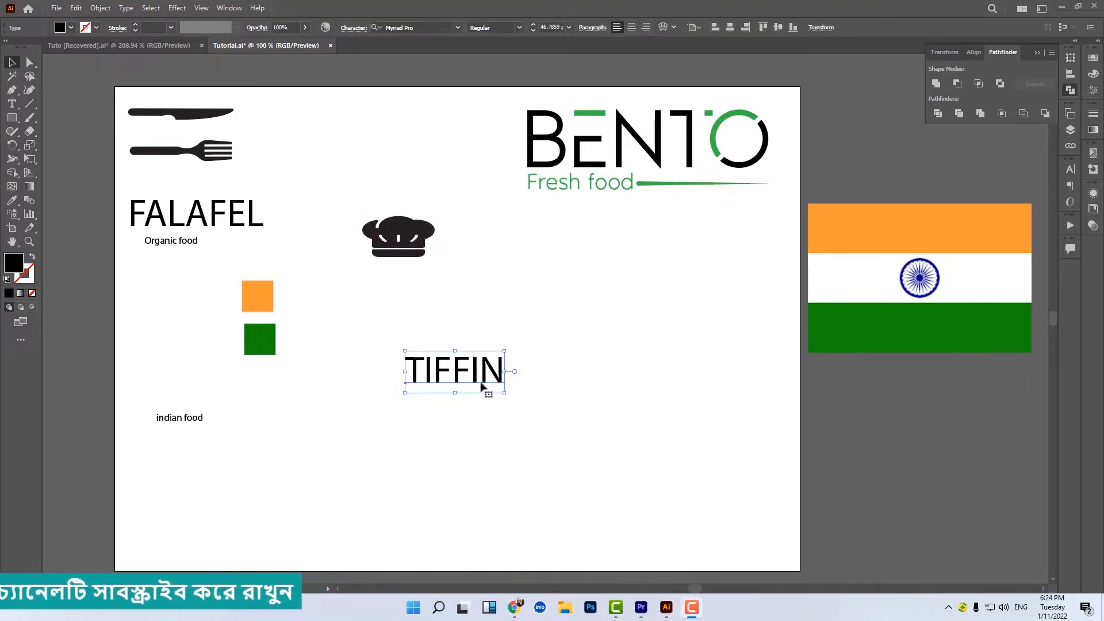
drag(486, 382, 499, 383)
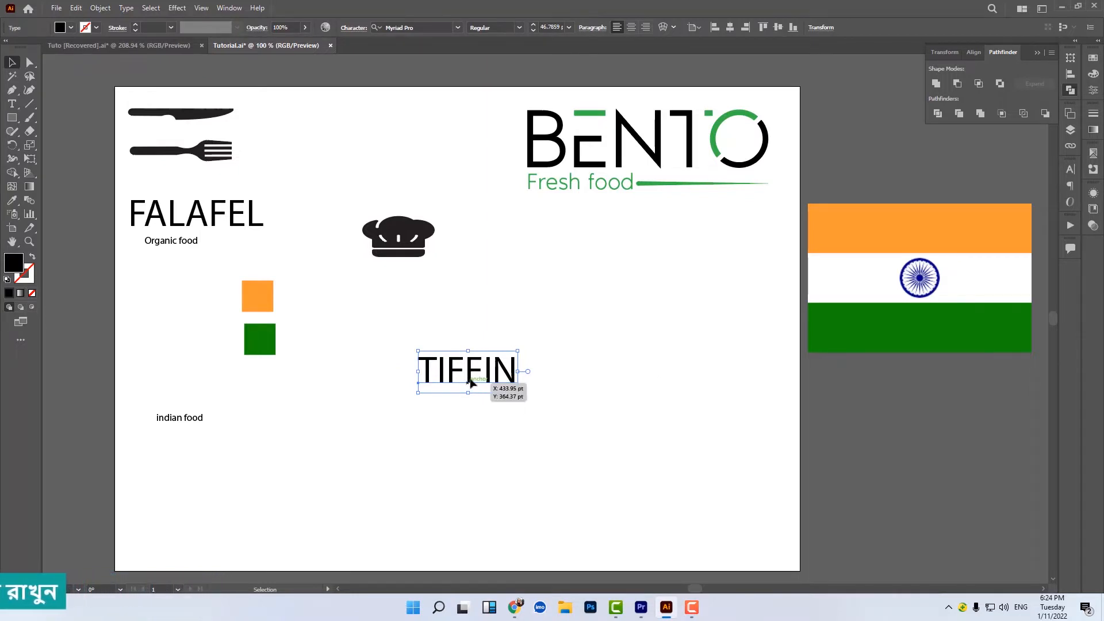
drag(470, 383, 487, 363)
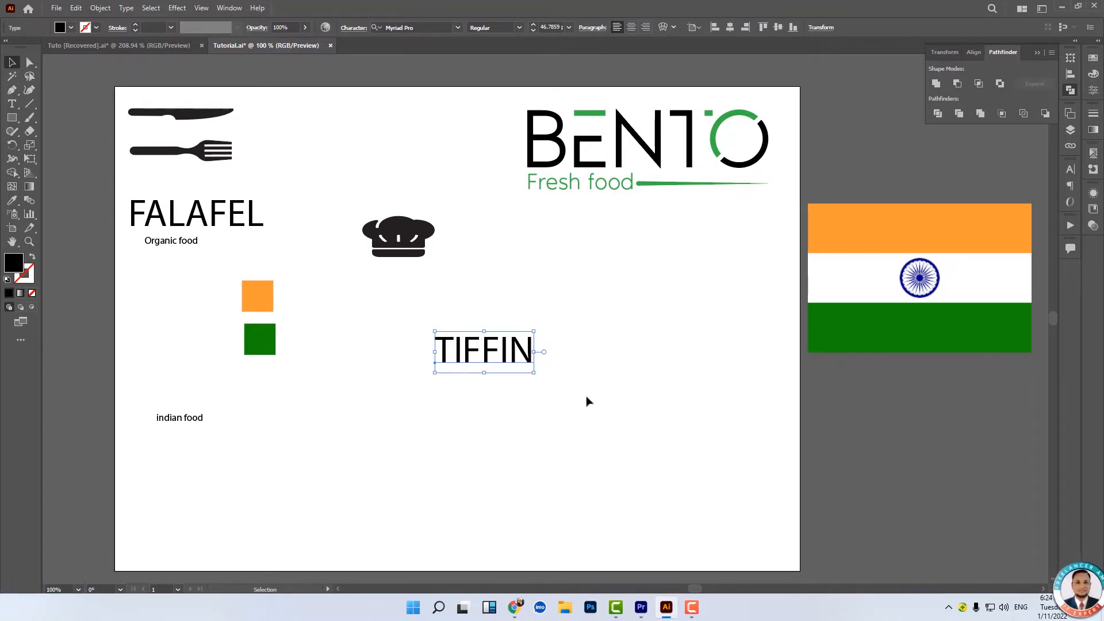
Set the TIFFIN text's font to Nexa Bold and enlarge it to about 112 pt.
click(1070, 170)
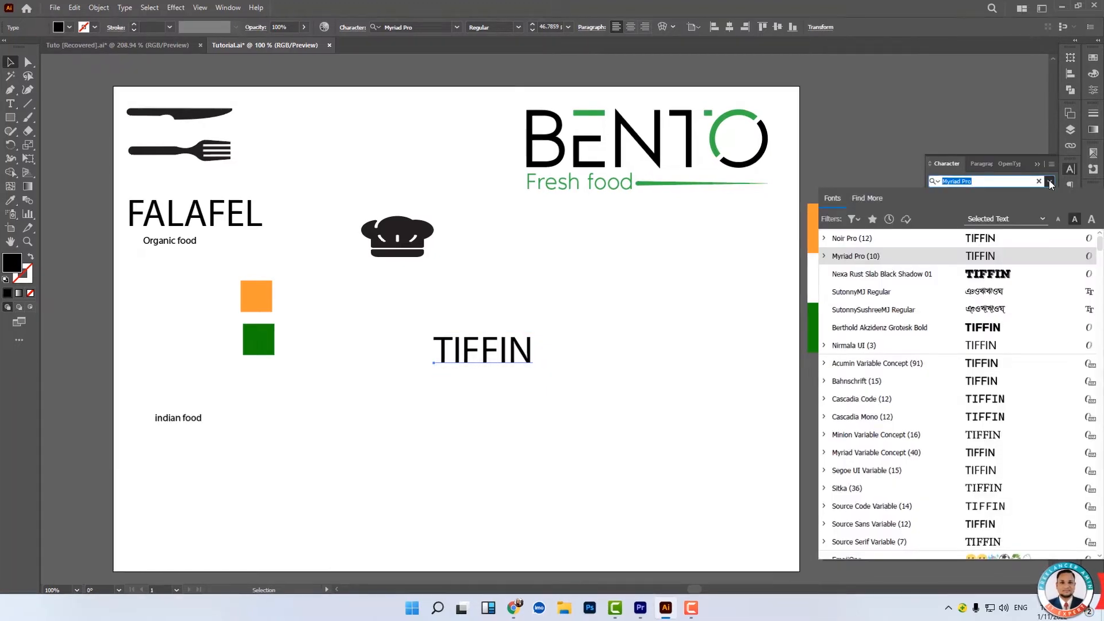
text(nexa)
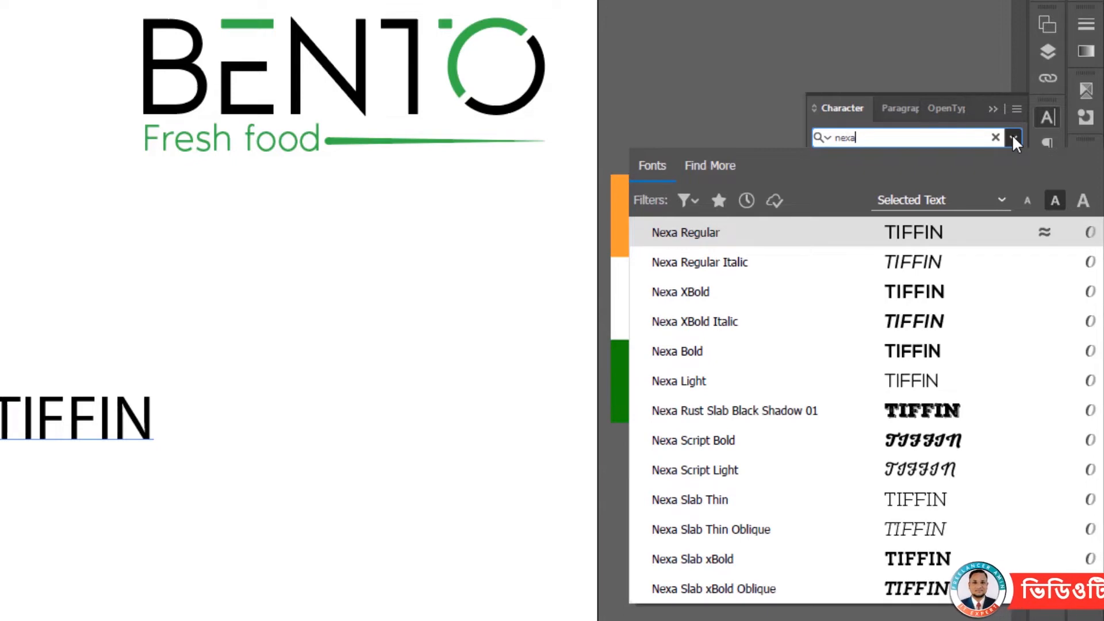
click(676, 356)
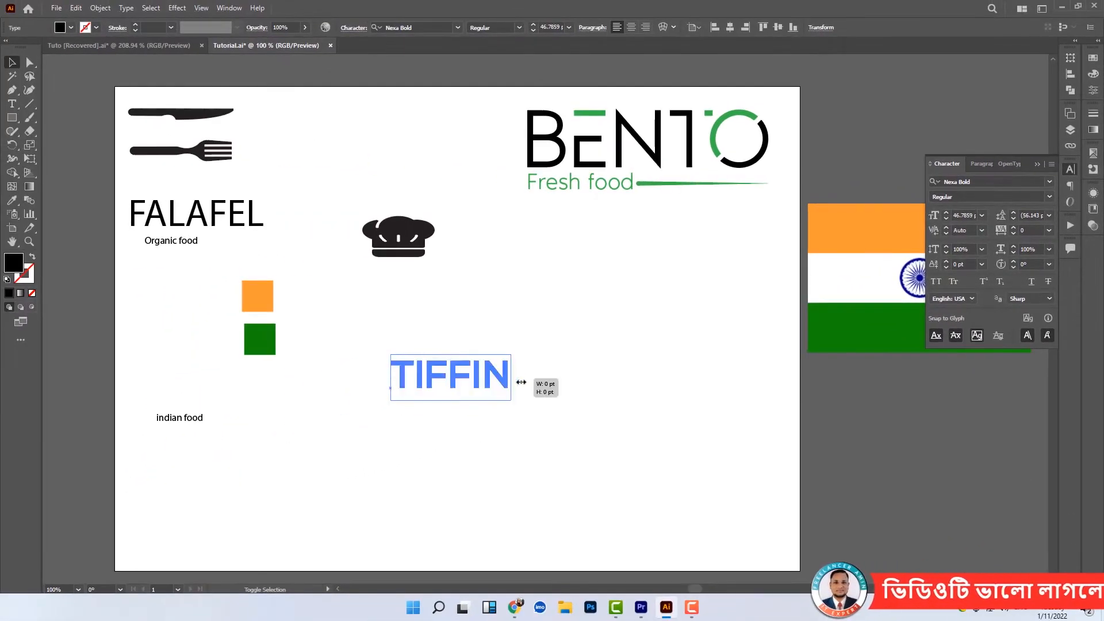
drag(521, 382, 582, 396)
Place a copy of the live TIFFIN text over the artboard's right edge, below the flag.
right_click(582, 398)
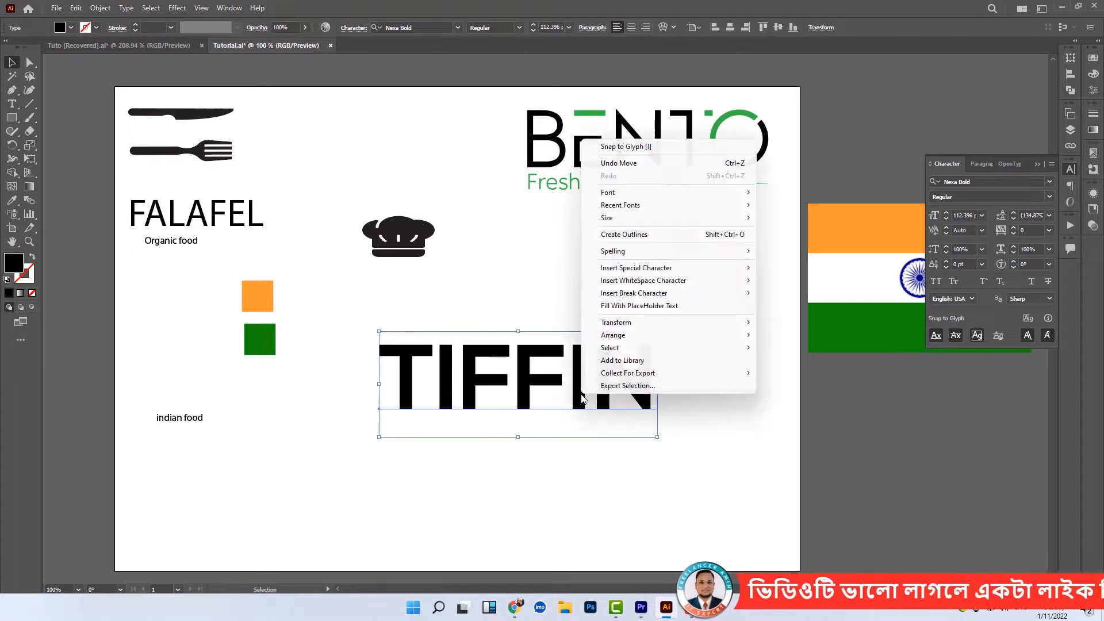
click(493, 278)
click(493, 277)
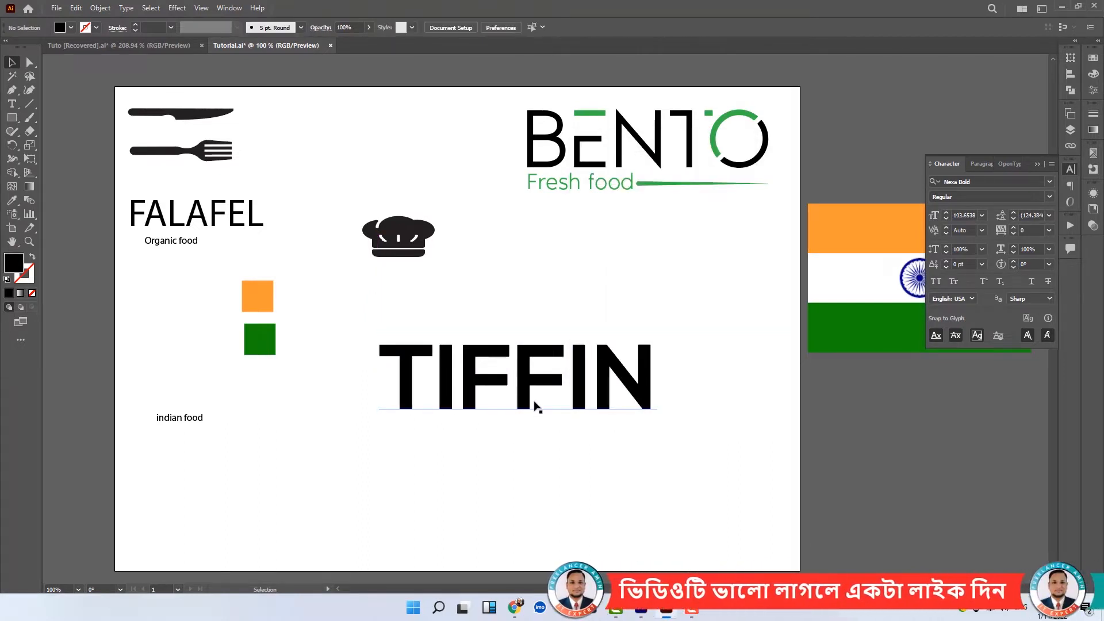
drag(522, 395, 918, 453)
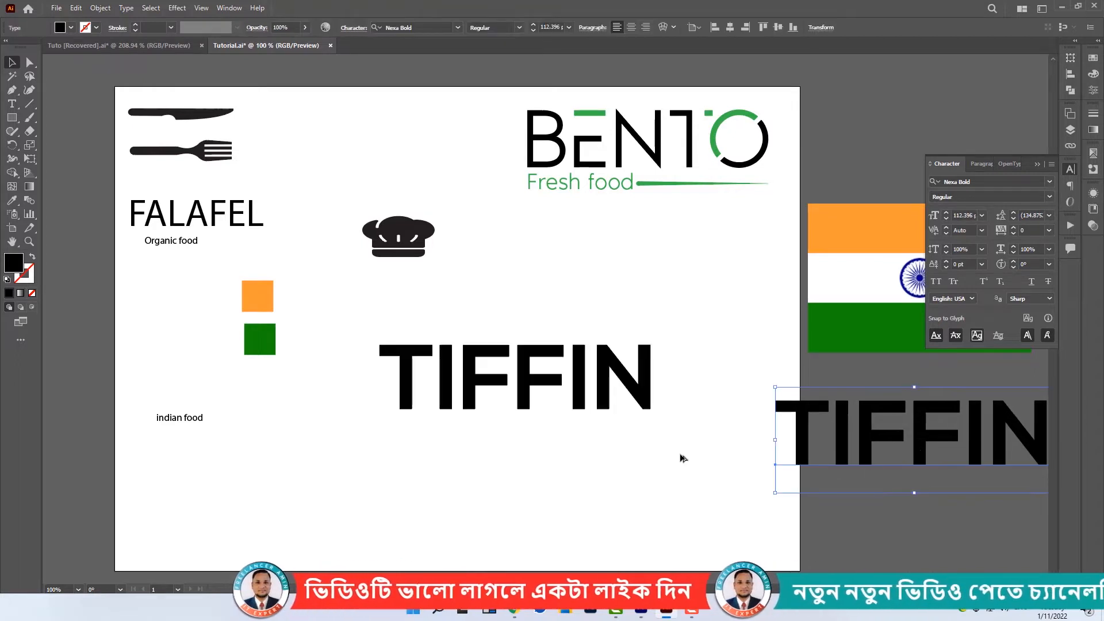
Shift the original TIFFIN text slightly left and down, then convert it to outlines and ungroup its letters.
drag(554, 382, 514, 394)
right_click(500, 401)
click(542, 245)
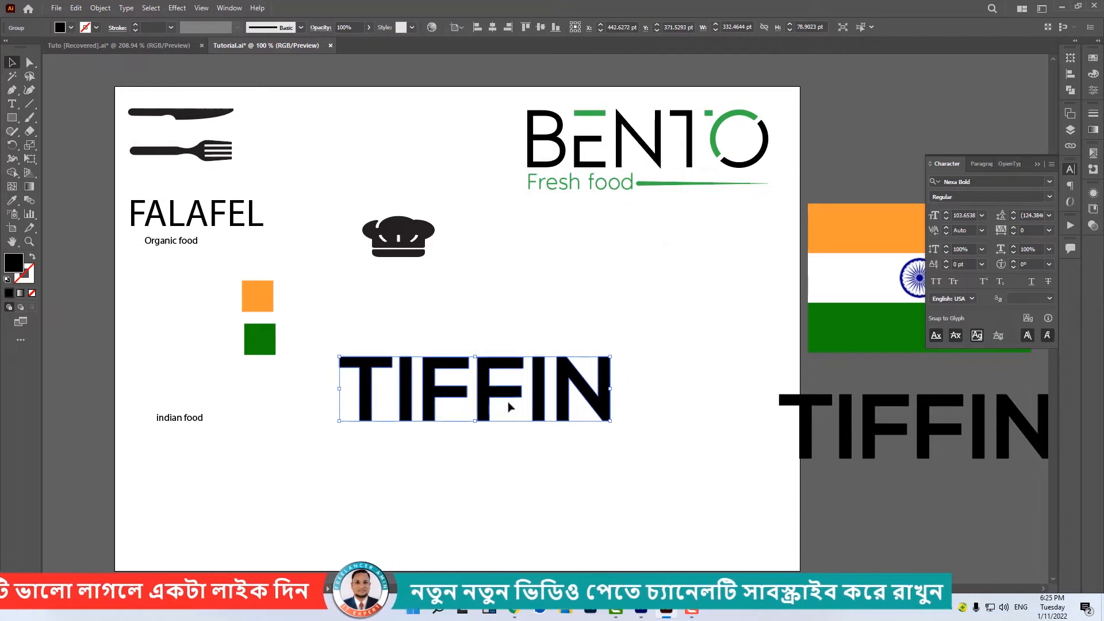
right_click(508, 401)
click(530, 289)
click(528, 285)
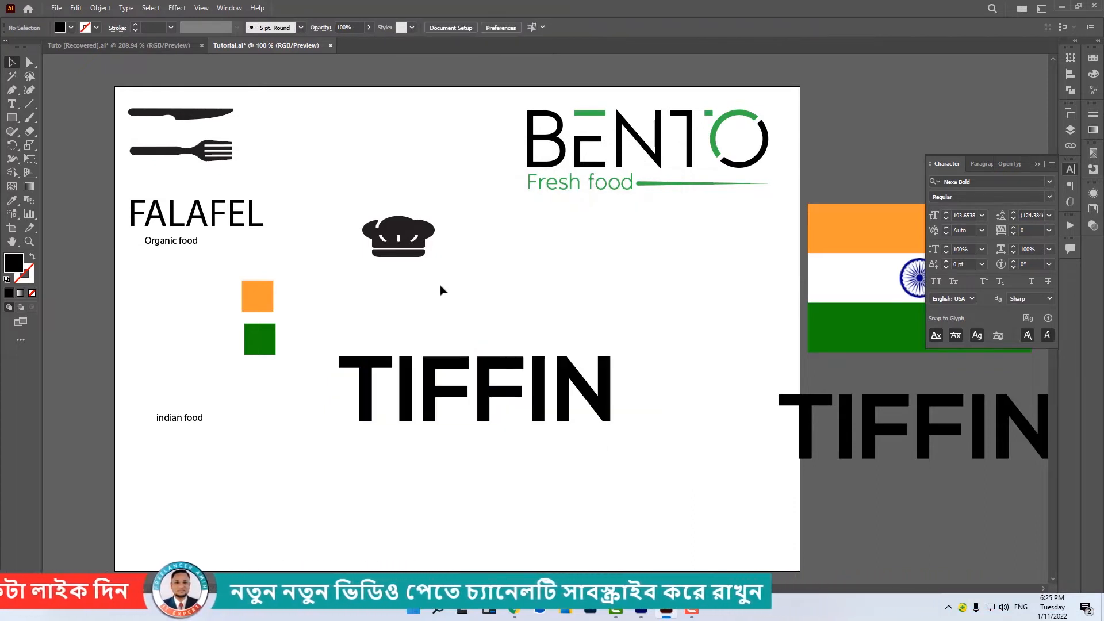
Move the outlined TIFFIN letters about 20 pt right and 13 pt down, and deselect them.
click(506, 396)
drag(506, 396, 523, 405)
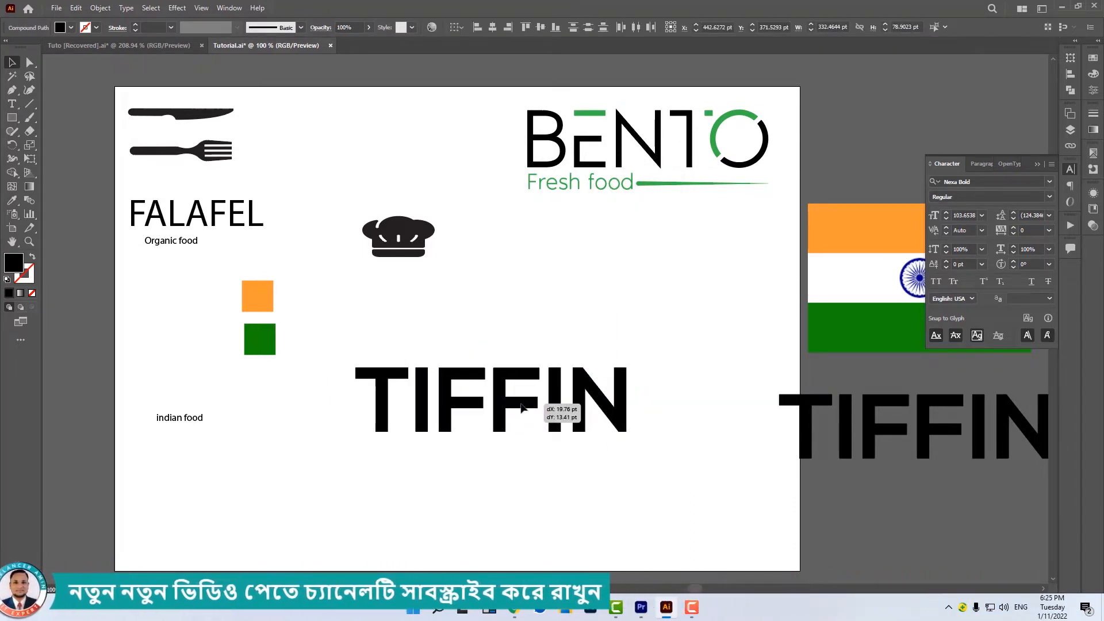
click(518, 481)
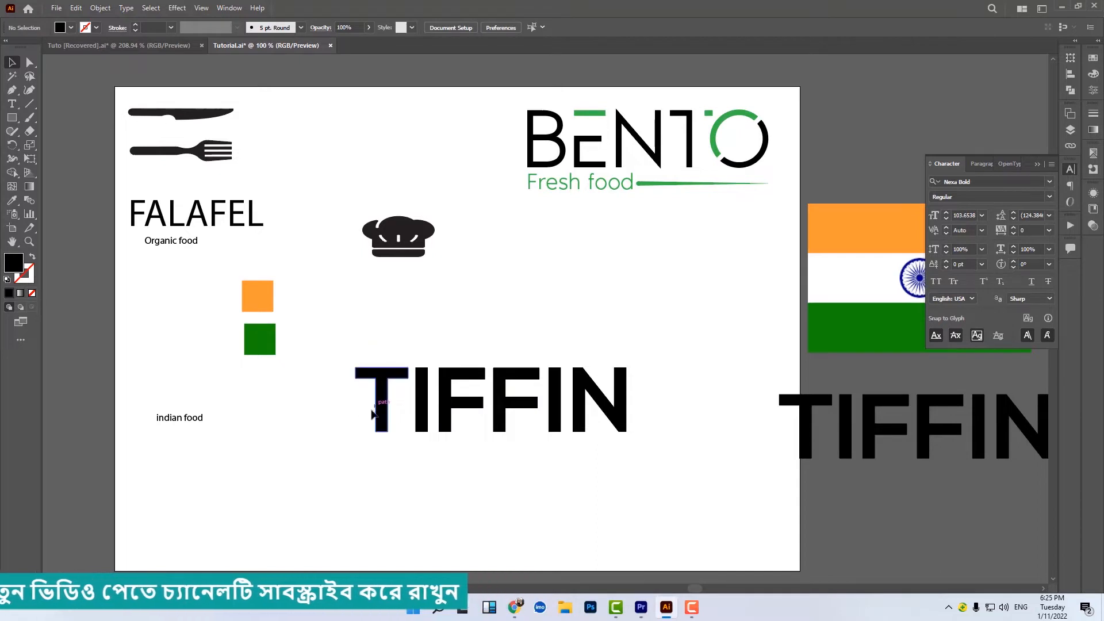
Move the inner anchor points between the arms of both F letters left, past the outer edges of their stems.
click(469, 406)
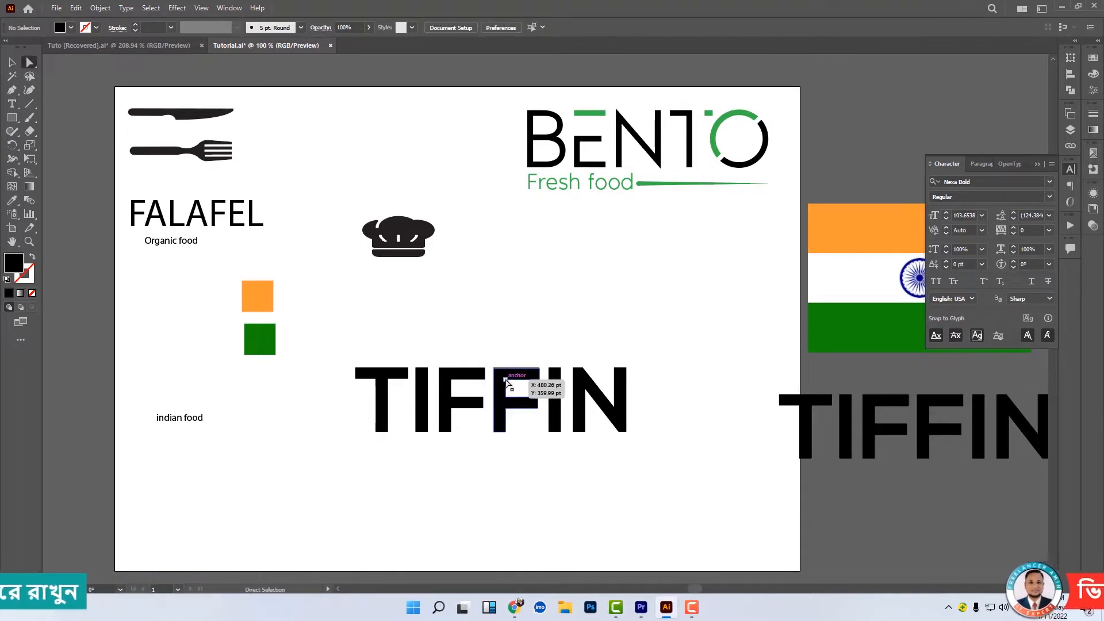
click(506, 379)
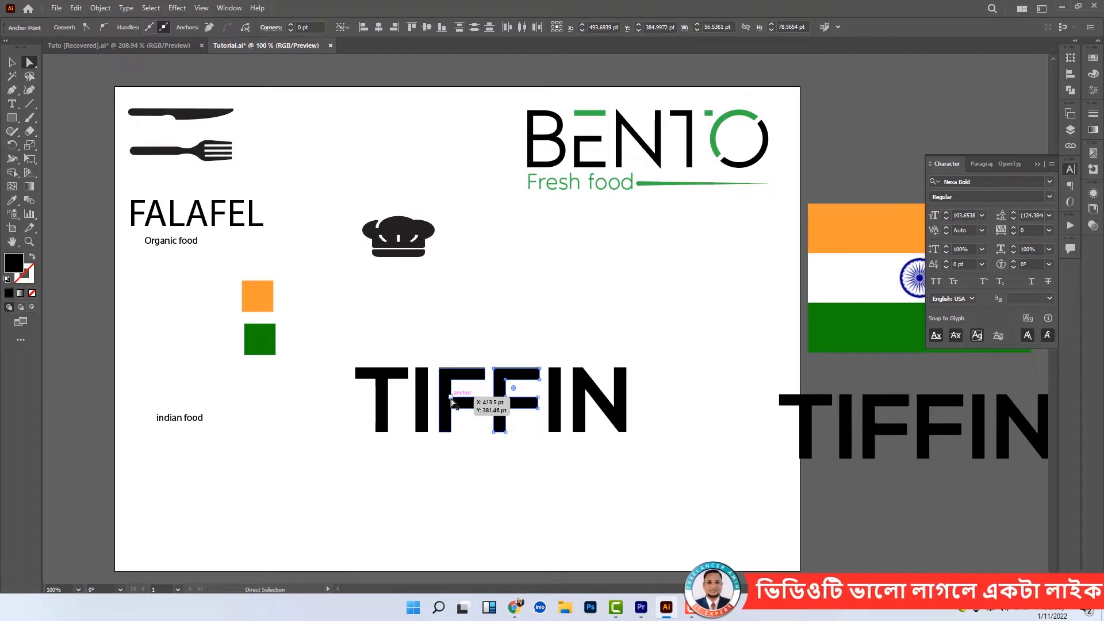
shift+click(454, 402)
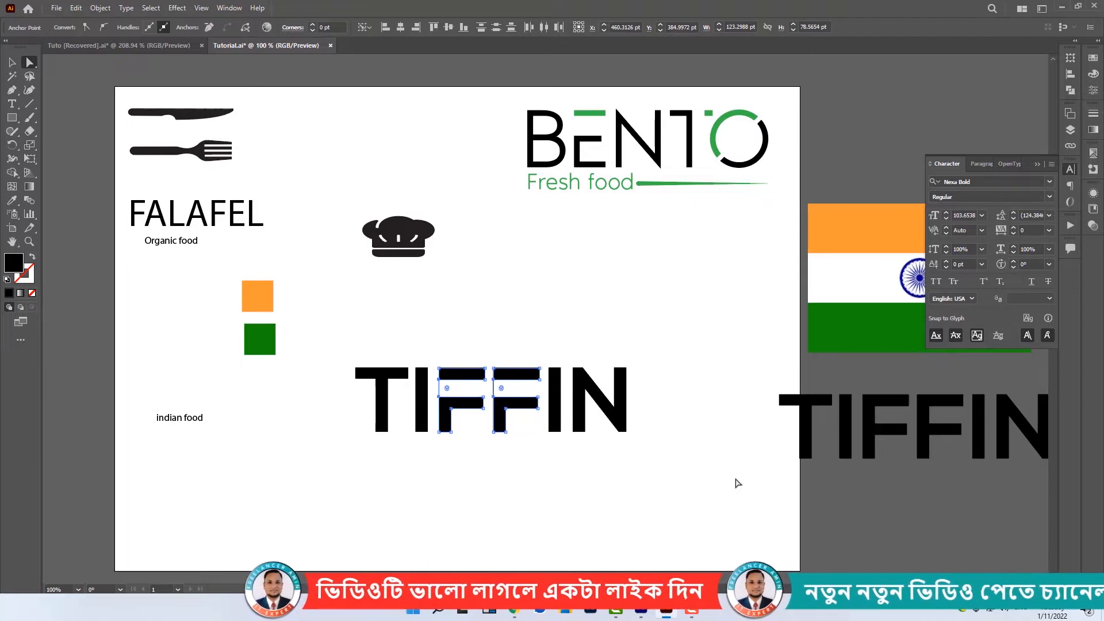
key(shift+Left)
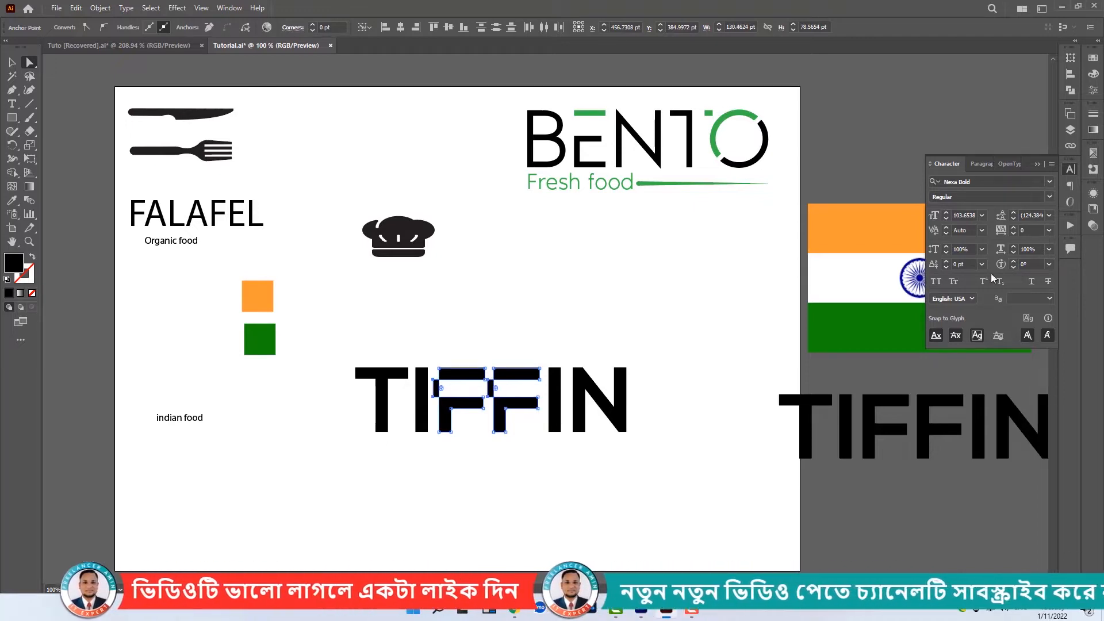
Split both reshaped F letters with the Divide pathfinder and ungroup the resulting pieces.
click(1070, 90)
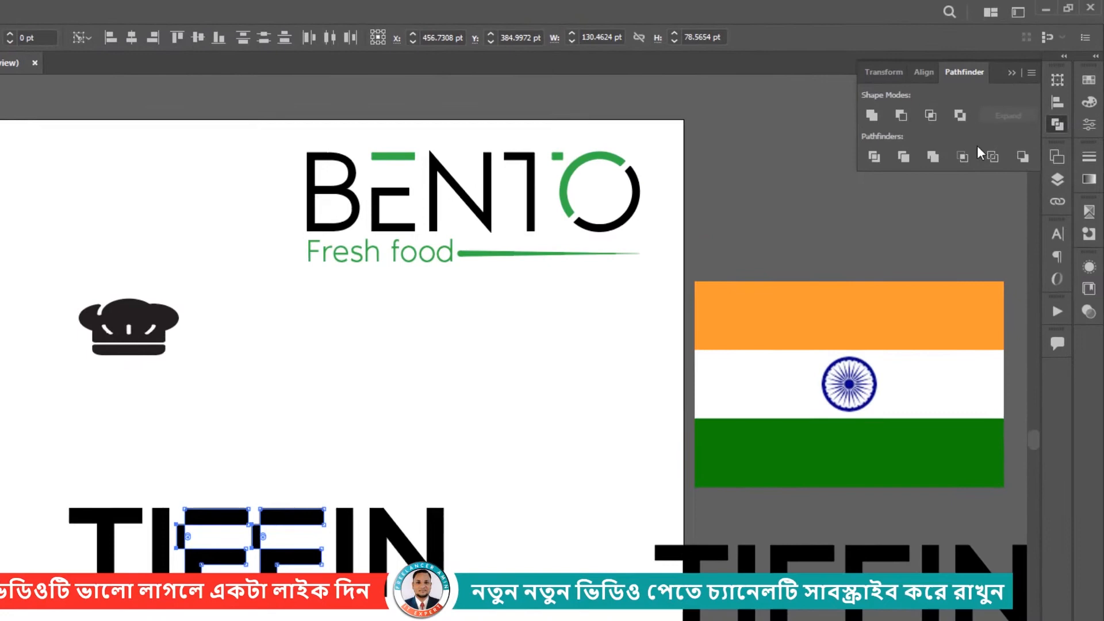
click(880, 157)
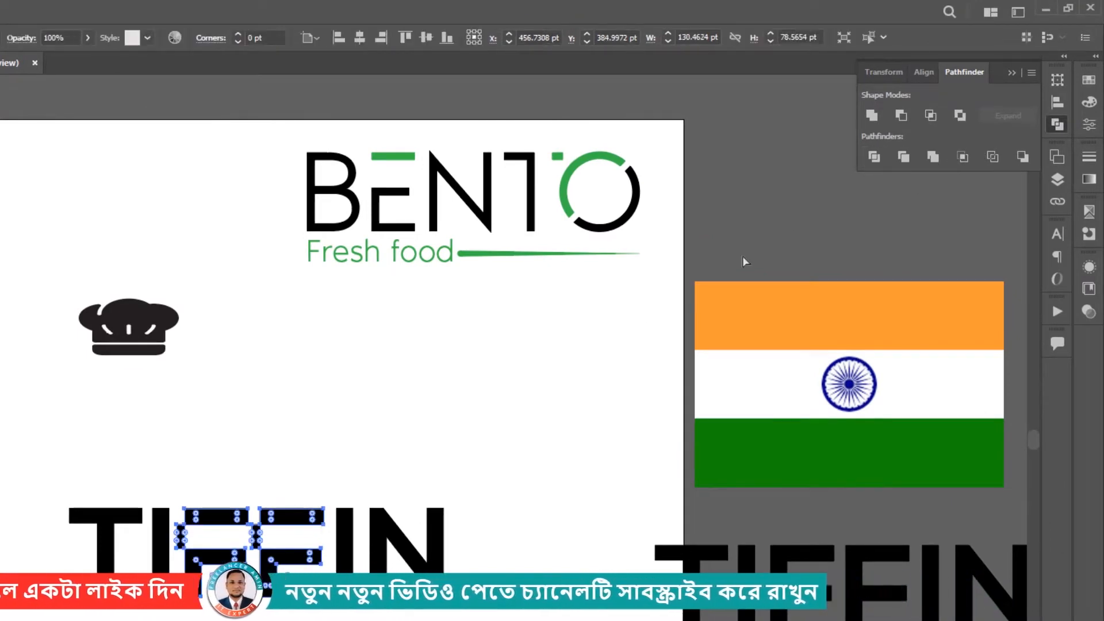
right_click(370, 396)
click(436, 526)
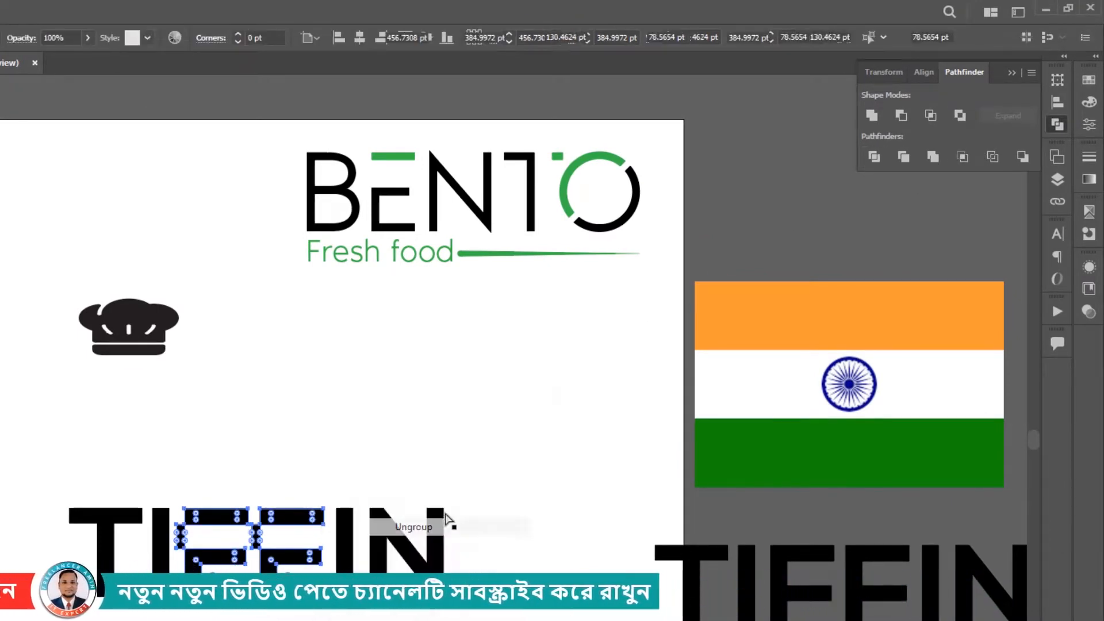
Delete the small leftover blocks protruding left of the two F stems.
click(357, 384)
click(180, 542)
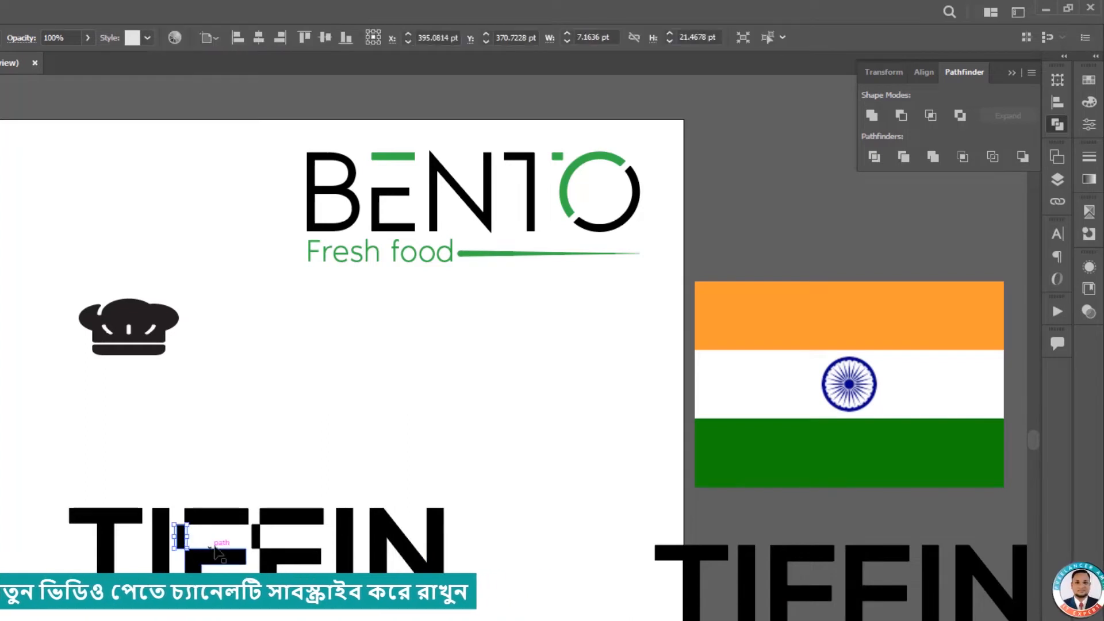
key(Delete)
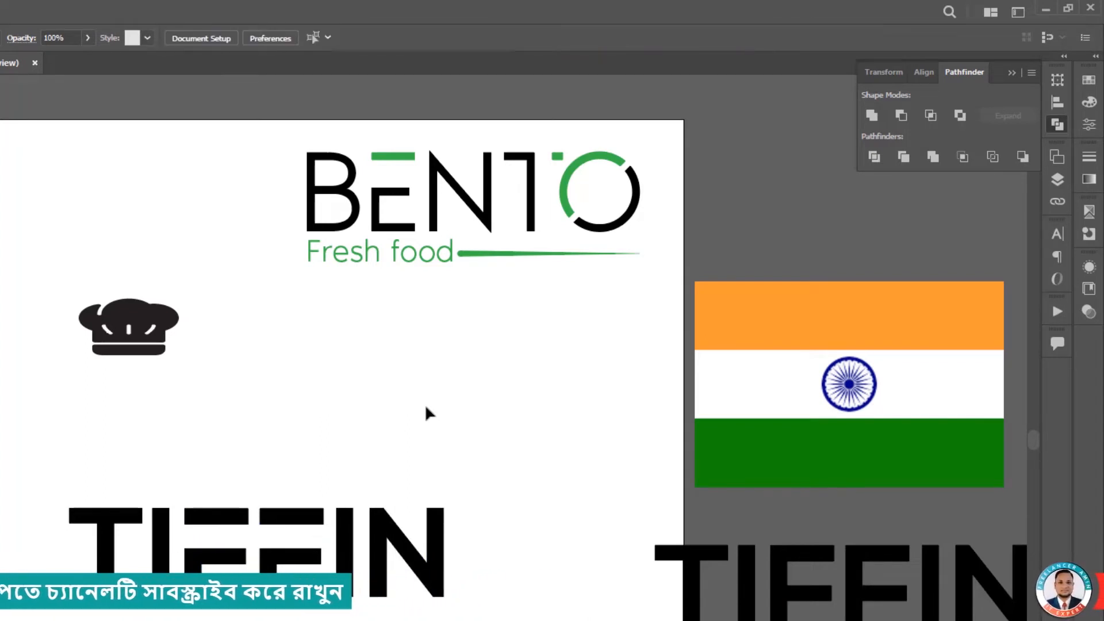
click(226, 515)
click(519, 406)
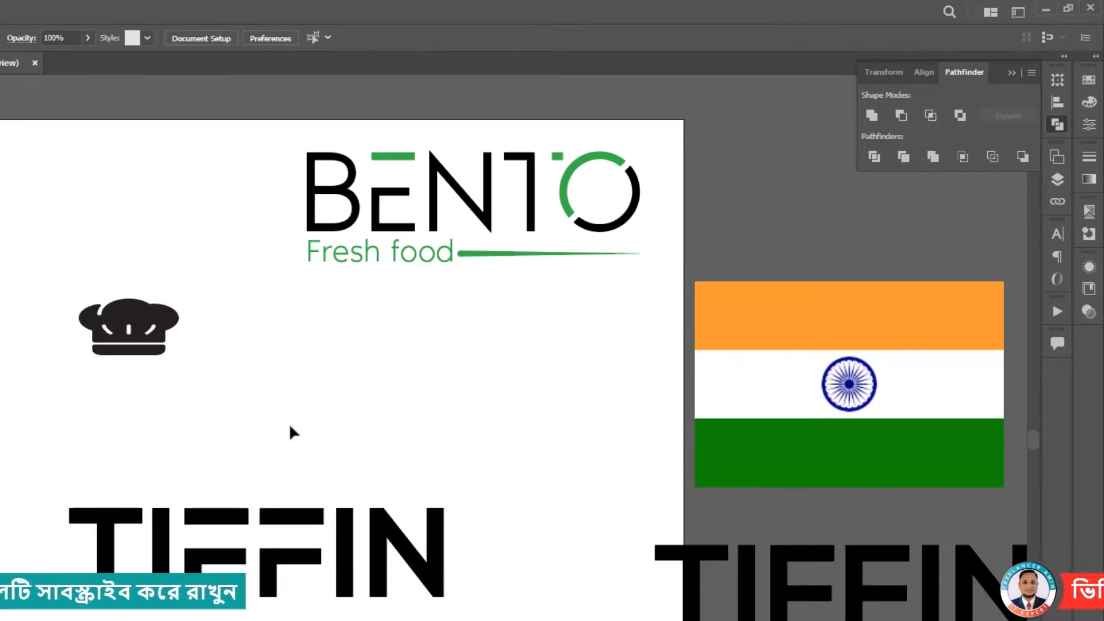
click(295, 520)
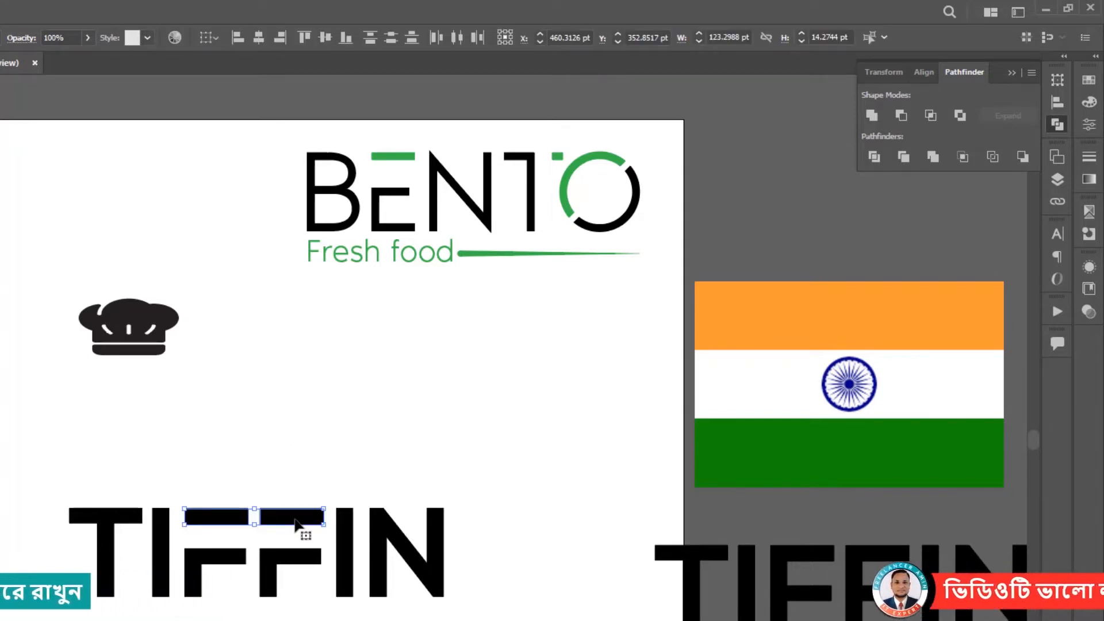
click(311, 430)
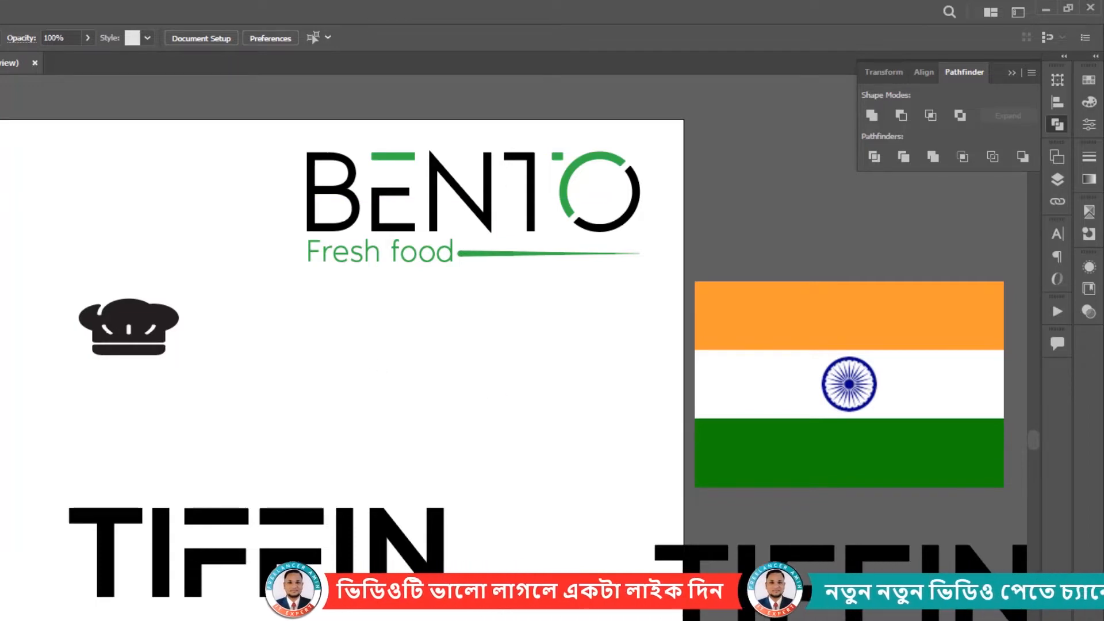
Draw a small upright black ellipse in the empty area between the BENTO logo and the TIFFIN lettering.
right_click(12, 117)
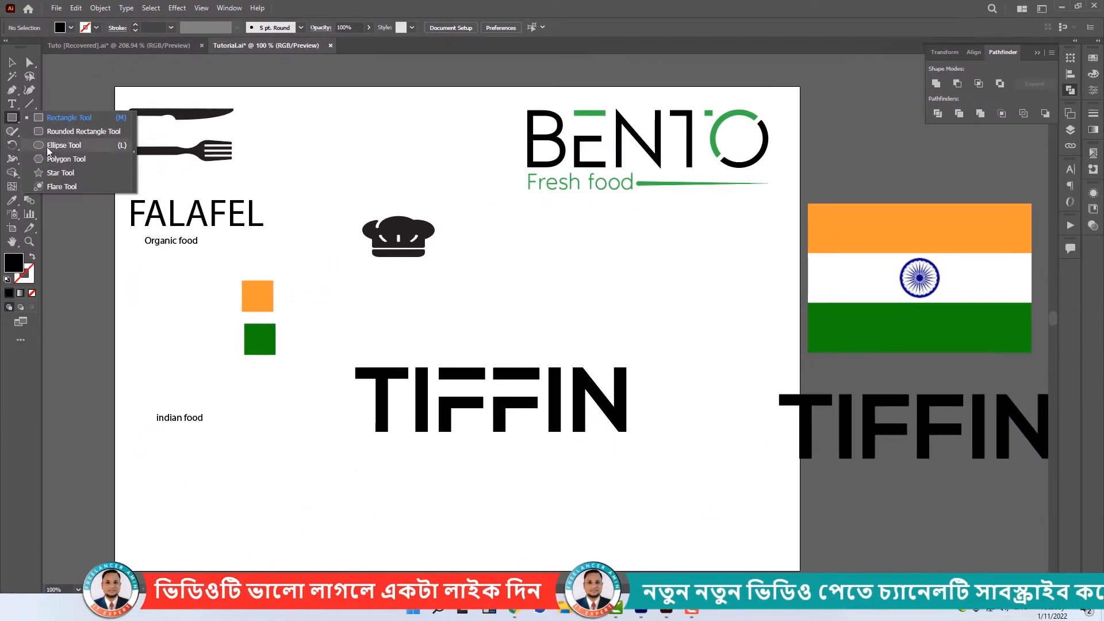
click(48, 145)
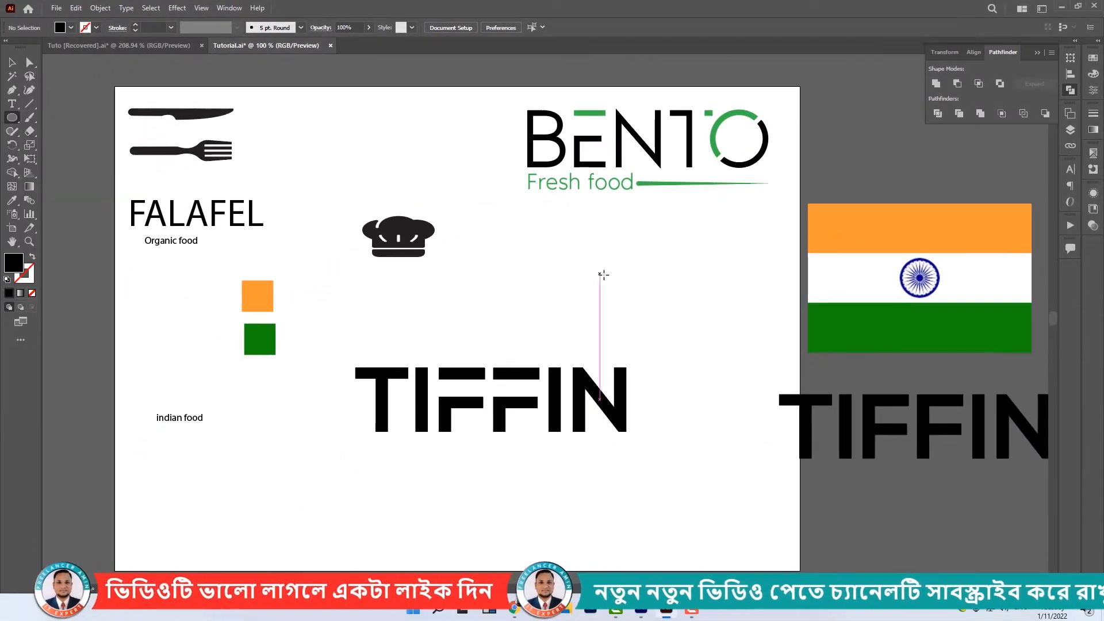
drag(598, 270, 629, 312)
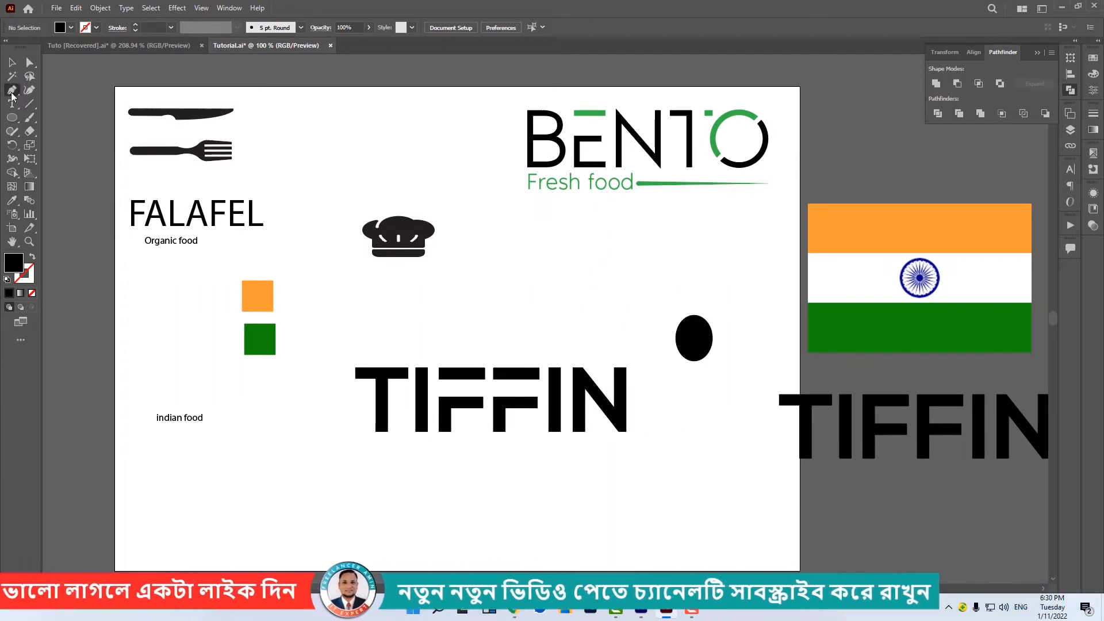
Draw a curved, pointed tip above the ellipse with the Pen tool and unite both into one drop-like shape.
click(676, 339)
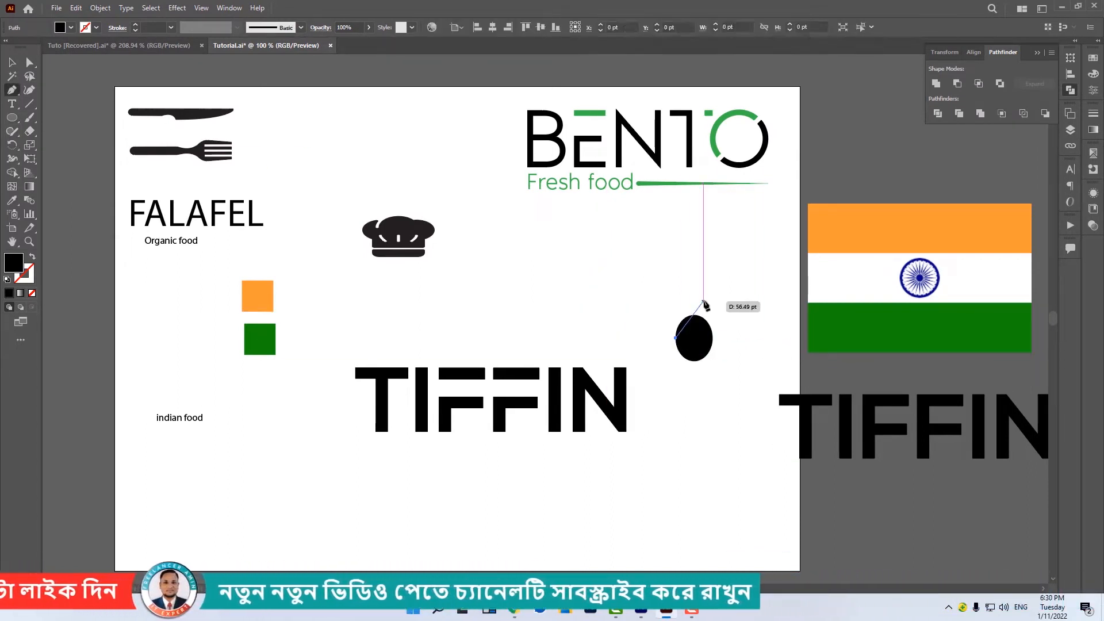
click(712, 236)
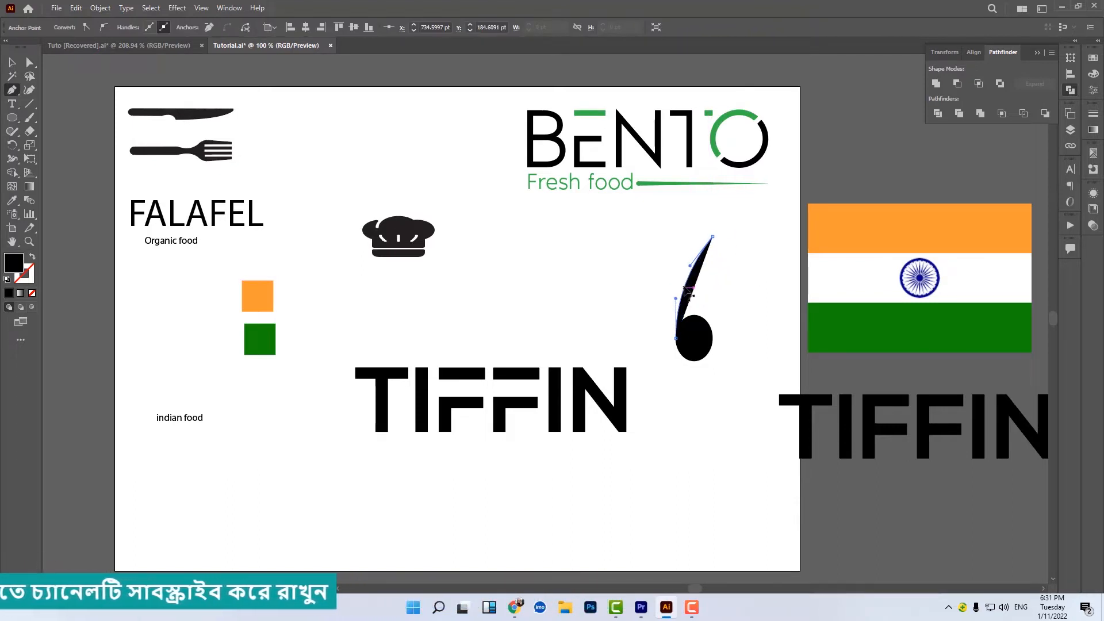
click(32, 293)
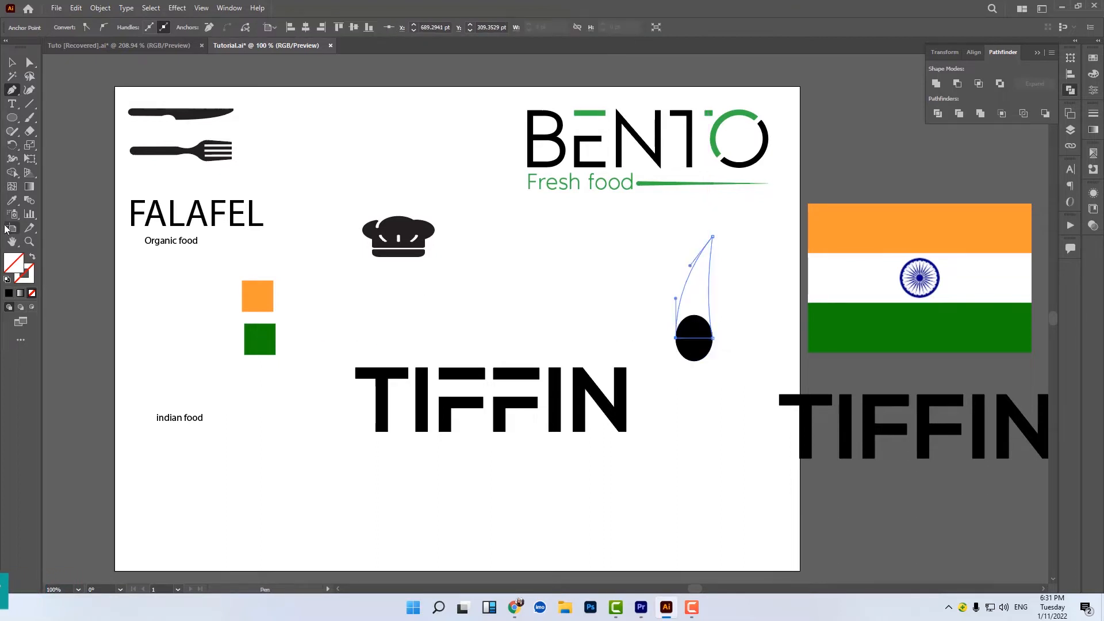
click(11, 62)
click(658, 256)
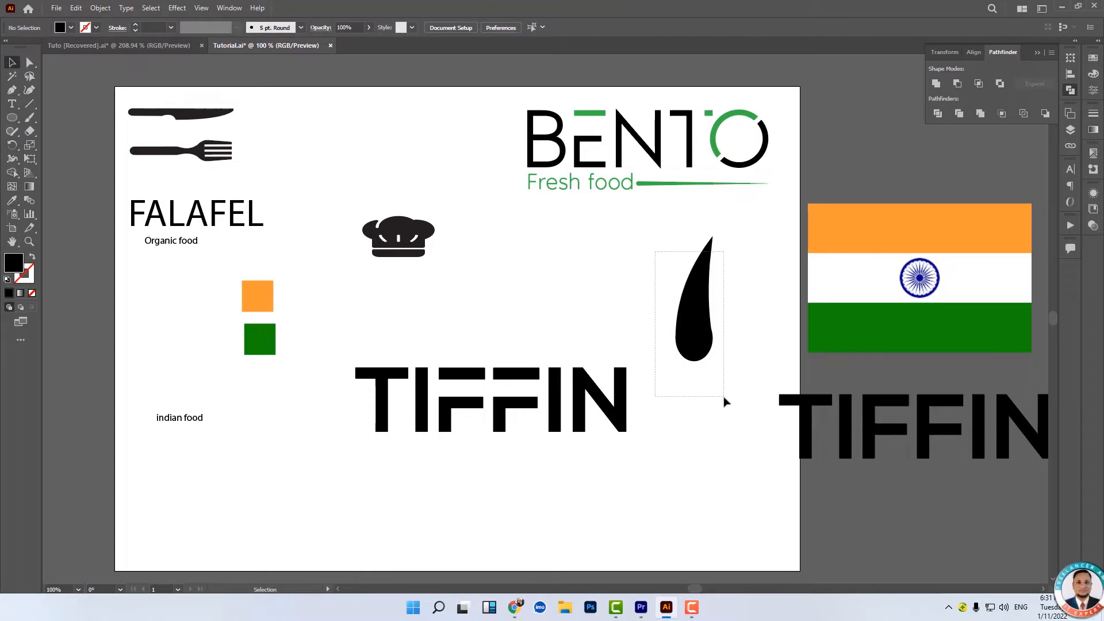
drag(724, 397, 724, 397)
Lay the black drop shape horizontally above the TIFFIN lettering and stretch it to about 221 pt long.
drag(684, 355, 484, 280)
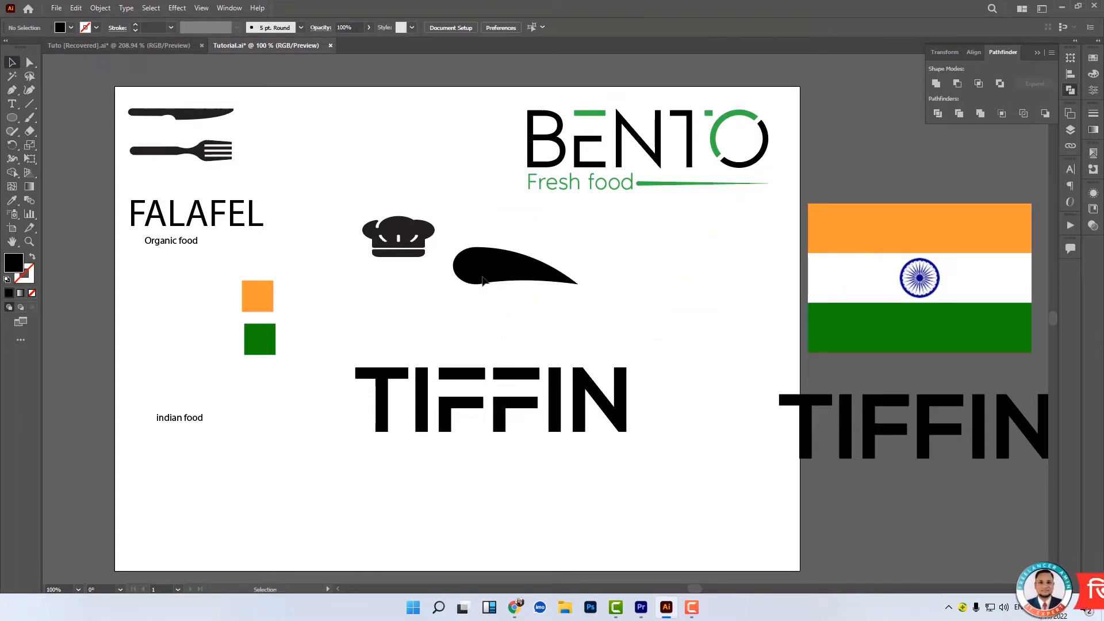
drag(576, 285, 604, 281)
drag(689, 281, 731, 277)
click(668, 347)
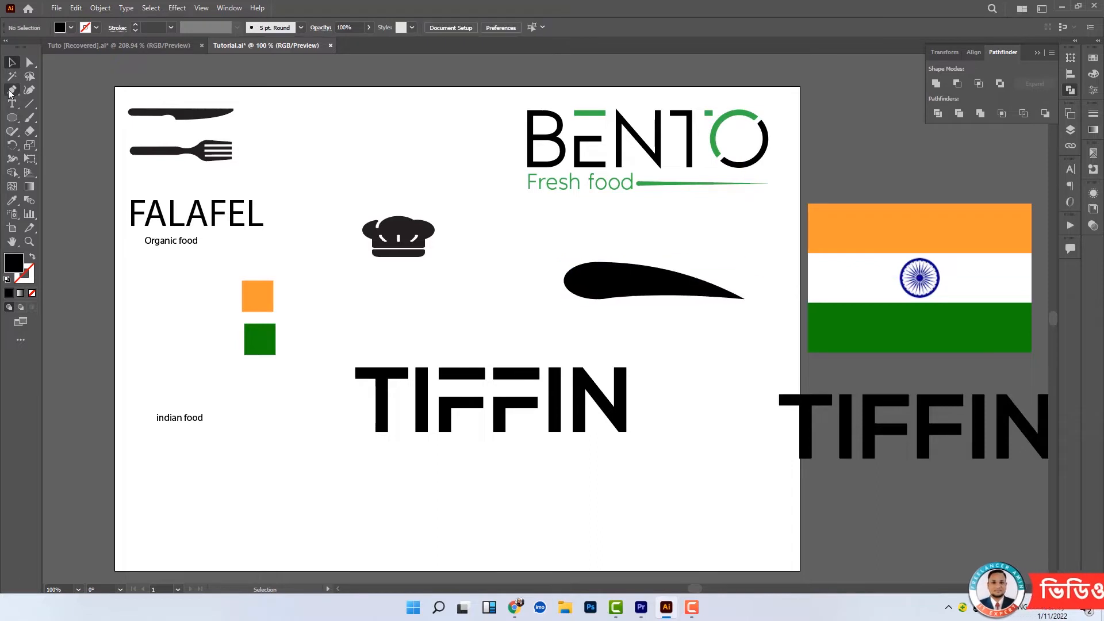
Bend the lower edge of the black shape inward with the Anchor Point tool to give it a chili pepper curve.
drag(19, 93, 58, 131)
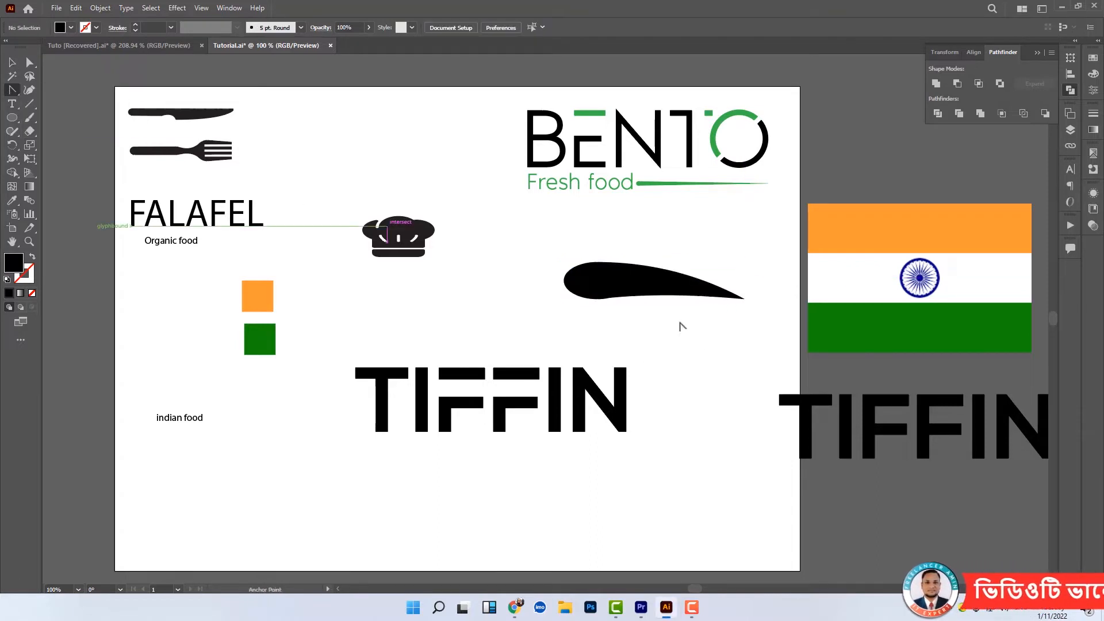
click(671, 299)
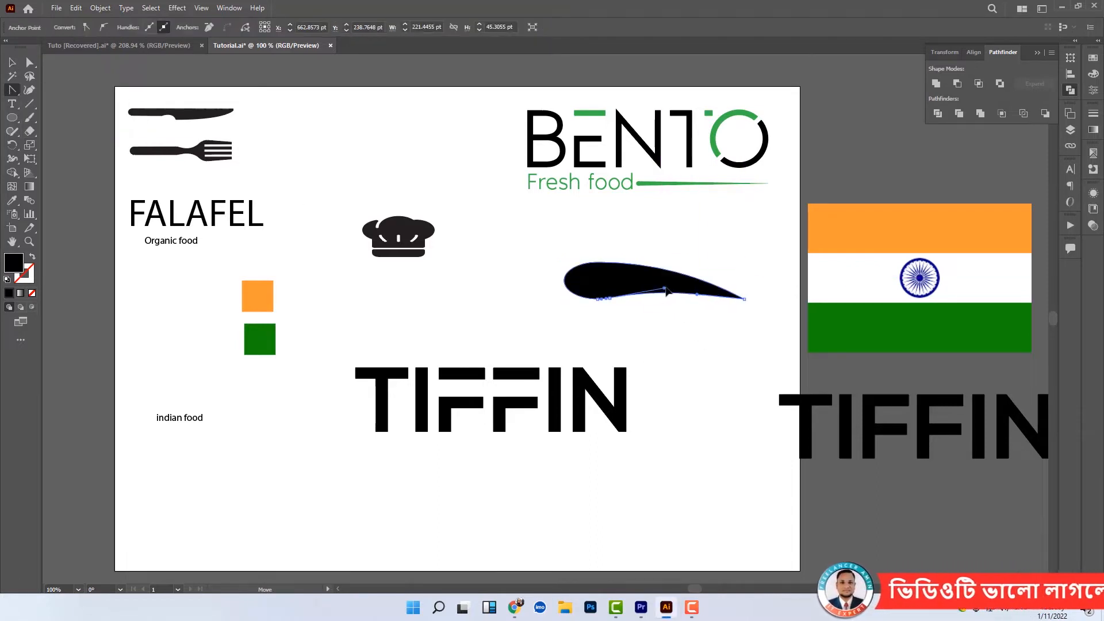
drag(667, 289, 693, 295)
key(a)
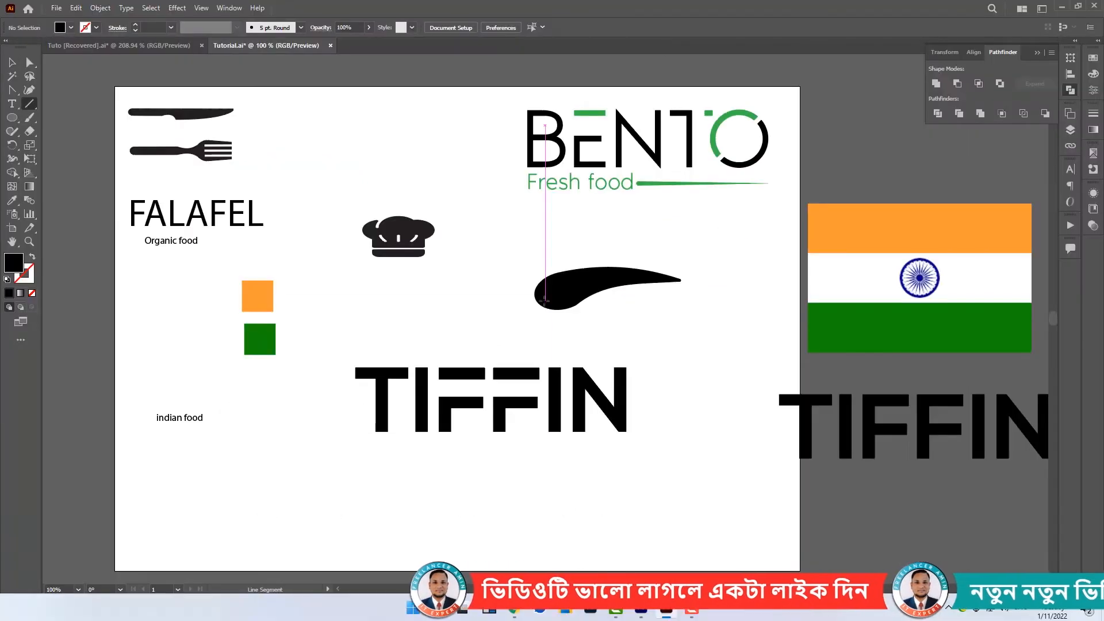
Draw a diagonal 6 pt green line about 30 by 25 pt as the chili's stem, expand it, and nudge it into the body.
drag(543, 296, 518, 316)
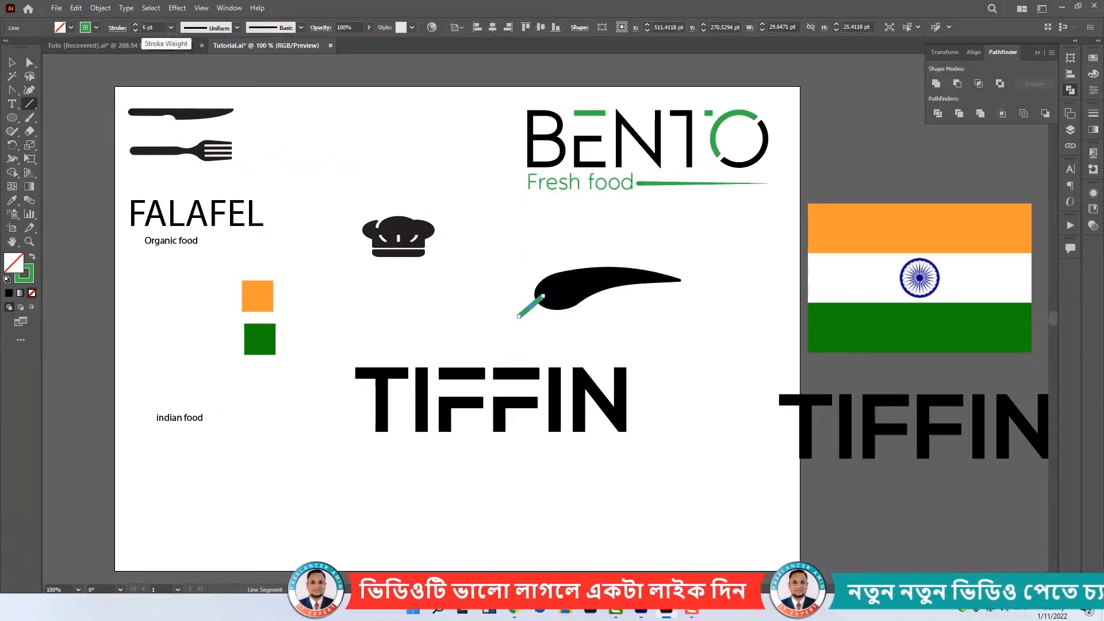
click(100, 8)
click(118, 143)
click(536, 405)
key(v)
drag(530, 308, 534, 308)
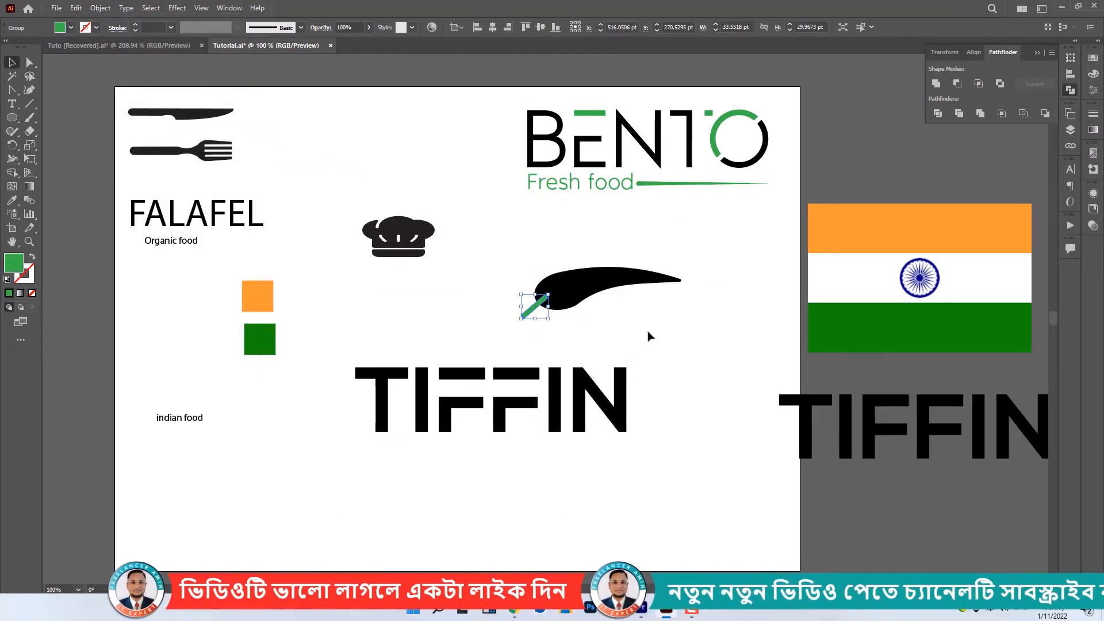
Fill the chili body with red and bring it in front of the green stem.
click(610, 285)
click(71, 27)
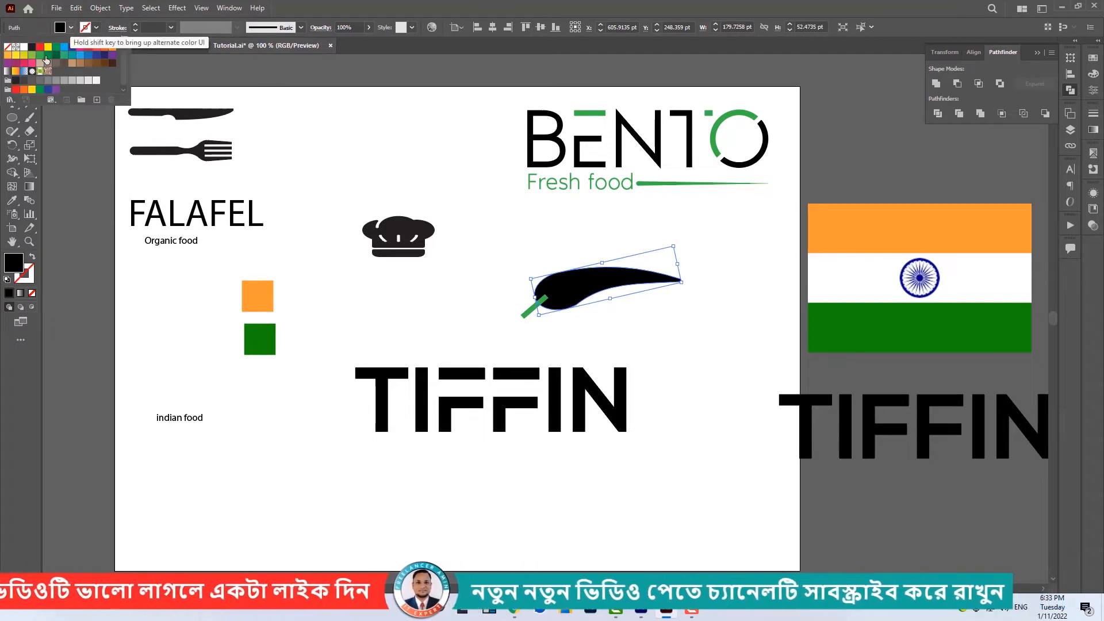
click(40, 46)
right_click(674, 414)
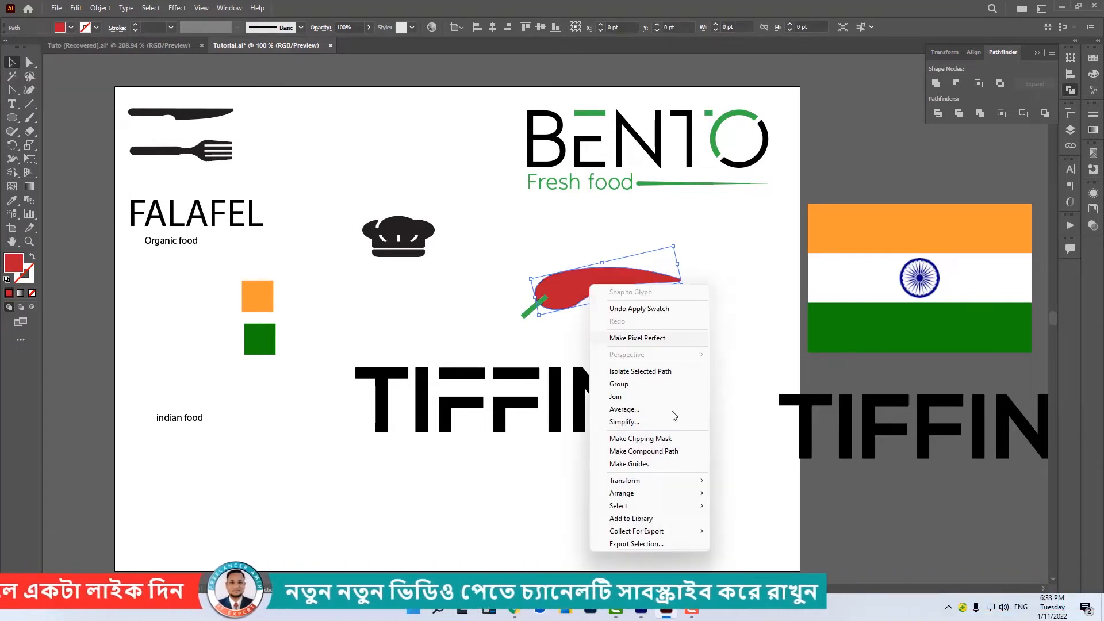
mouse_move(661, 493)
click(811, 491)
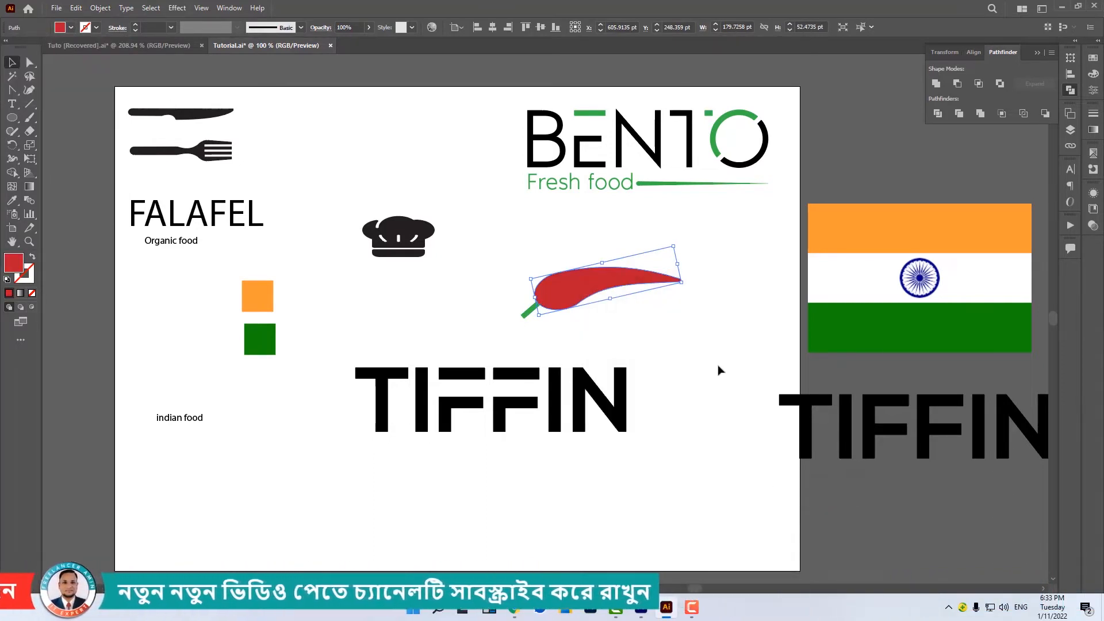
click(719, 368)
Group the red chili body with its green stem.
drag(760, 326, 526, 267)
right_click(591, 276)
click(625, 366)
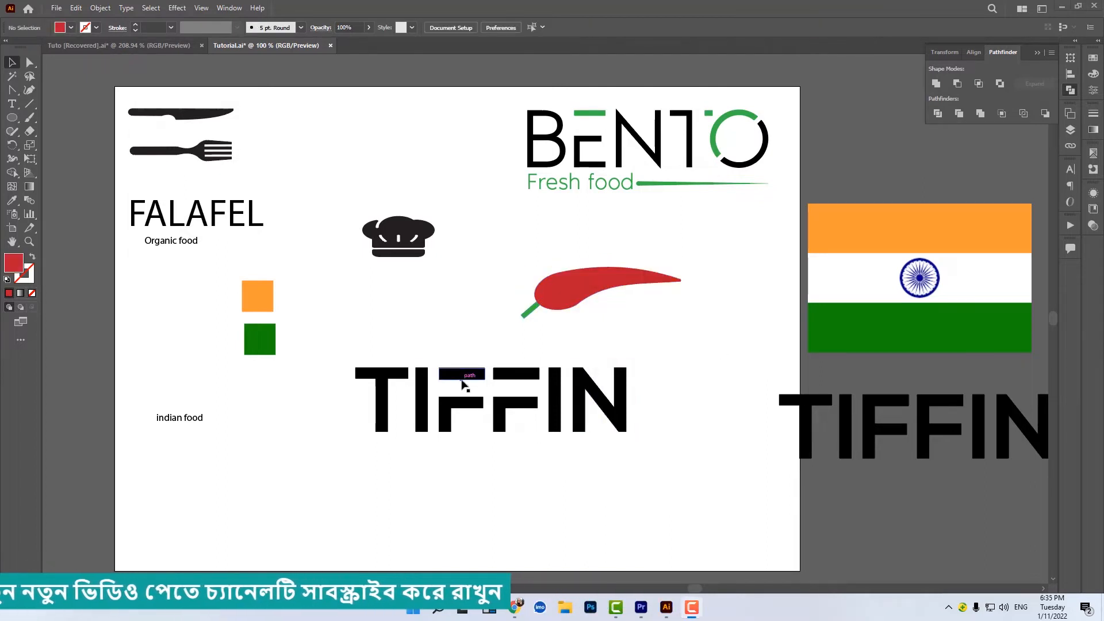
Remove the upper bars of both F letters and put small copies of the chili in their place.
click(465, 380)
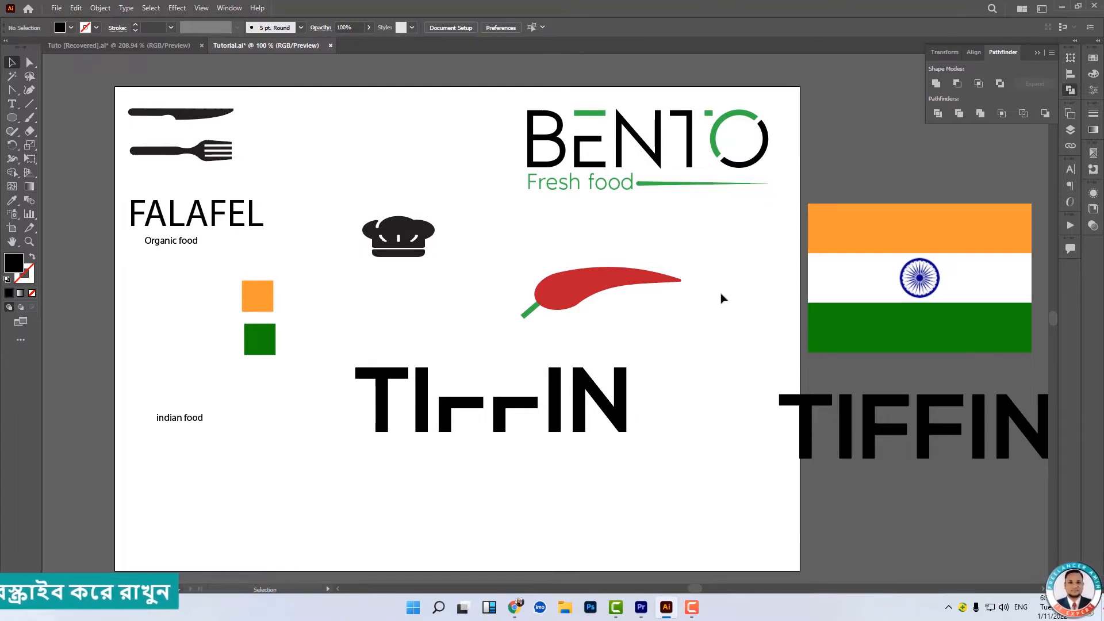
drag(568, 288, 499, 336)
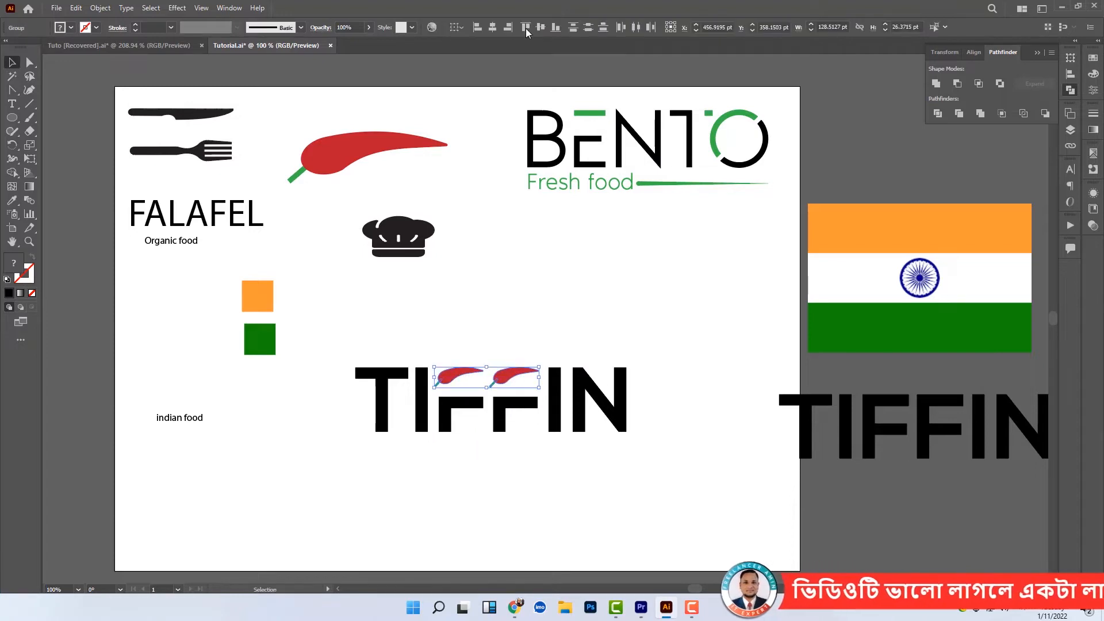
Colour the TIFFIN lettering green and add an orange INDIAN FOOD tagline in Nexa Bold below it, followed by a short tapered green line.
drag(280, 443, 425, 471)
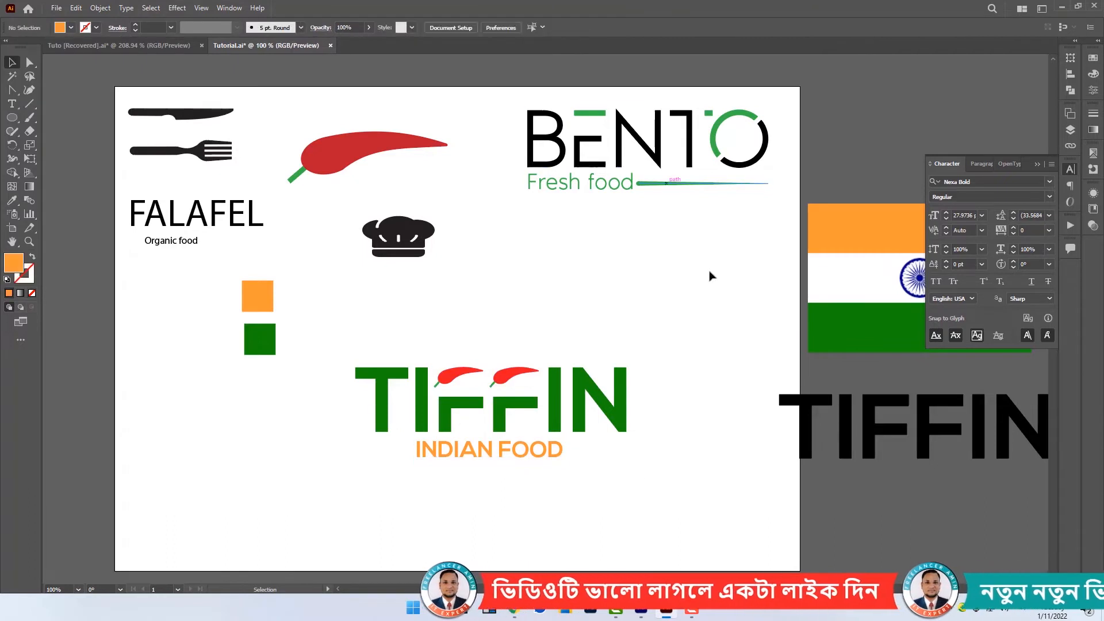
drag(594, 475, 696, 481)
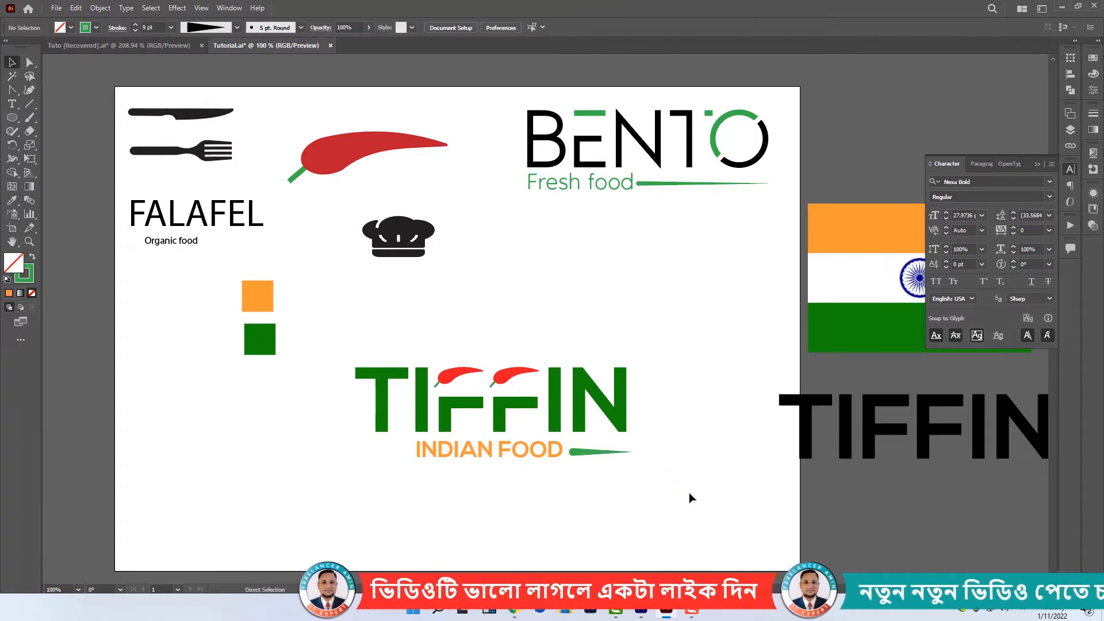
Reflect a copy of the tapered line across the vertical axis and move it to the left side of the INDIAN FOOD tagline.
right_click(578, 452)
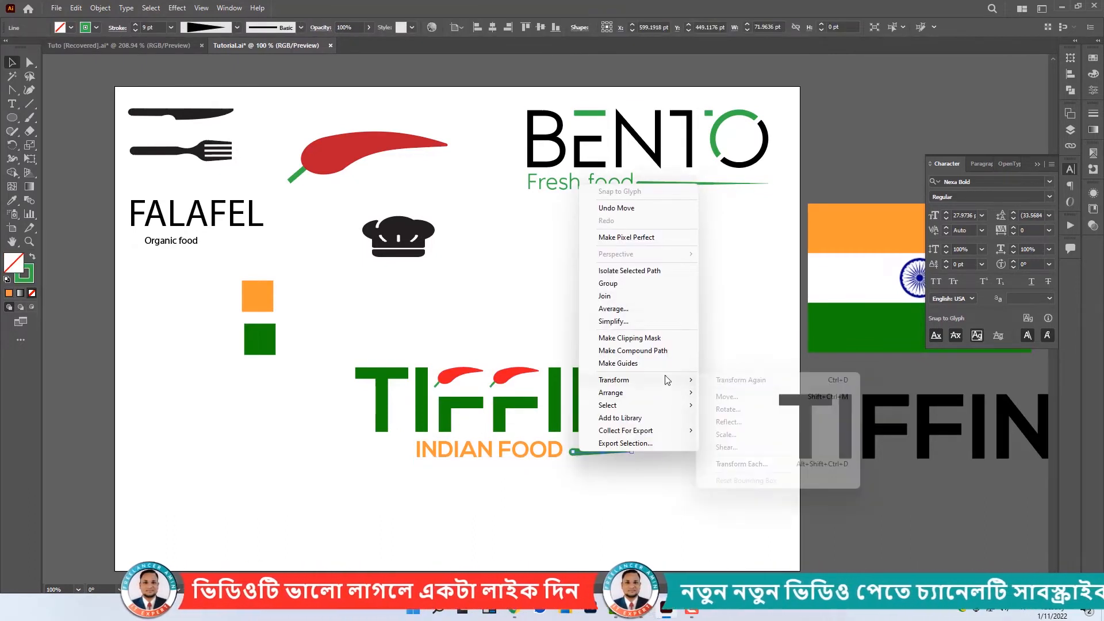
mouse_move(661, 379)
click(729, 422)
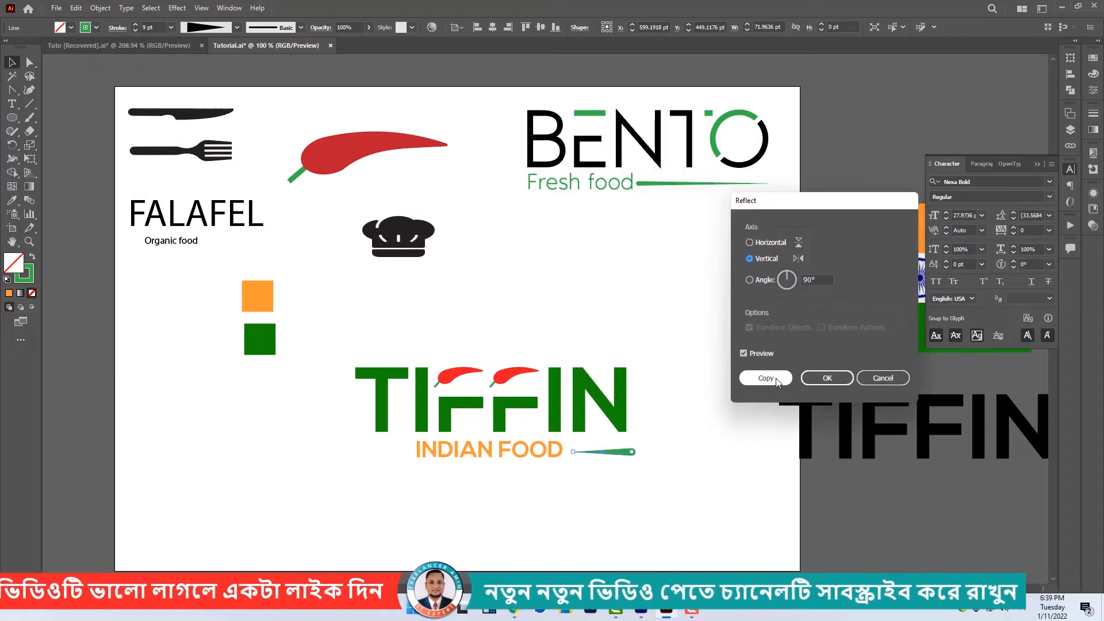
click(770, 375)
key(Left)
key(Left)
key(Left)
key(Left)
key(Left)
key(Left)
key(Left)
key(Left)
key(Left)
key(Left)
key(Left)
key(Left)
key(Left)
key(Left)
key(Left)
key(Left)
key(Left)
key(Left)
key(Left)
key(Left)
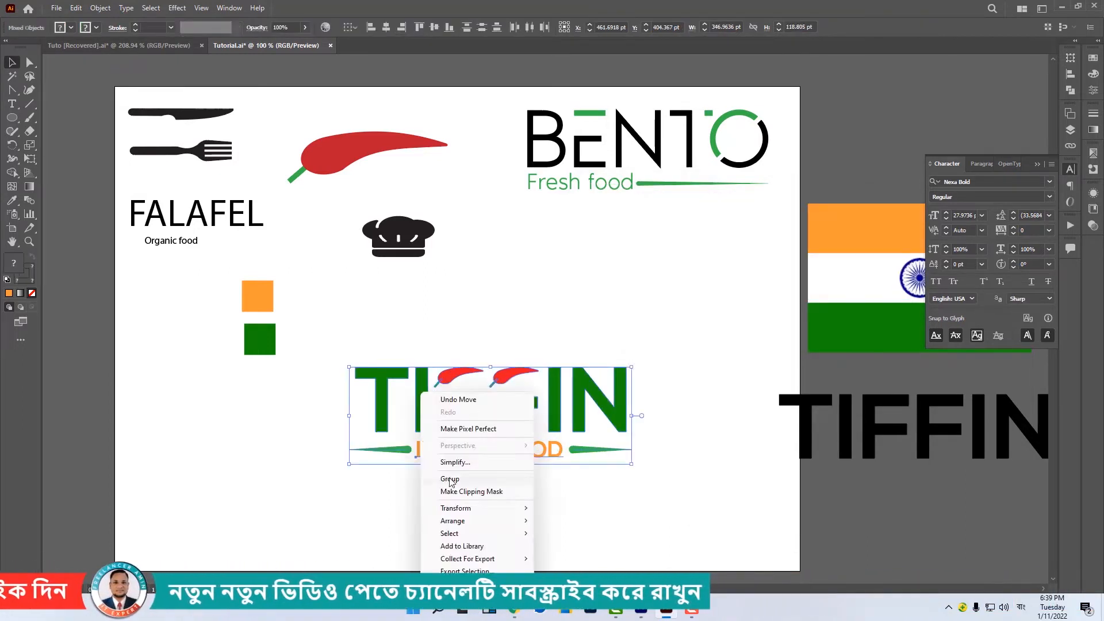
Group the complete TIFFIN logo and place it directly below the BENTO logo, scaled to about 315 pt wide.
click(451, 479)
click(486, 466)
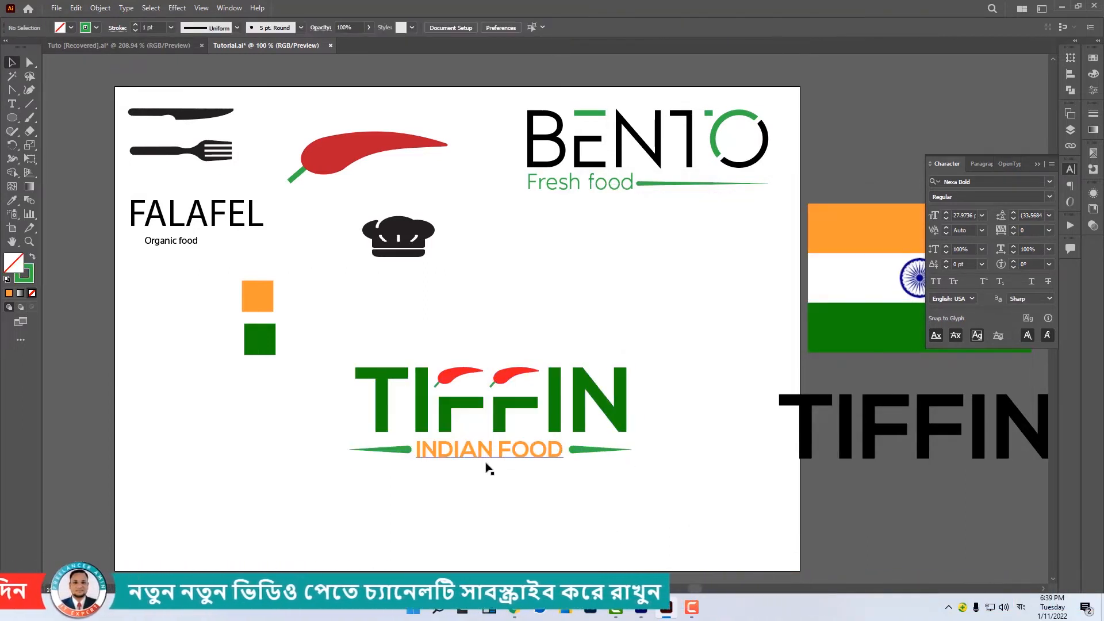
drag(492, 460, 660, 328)
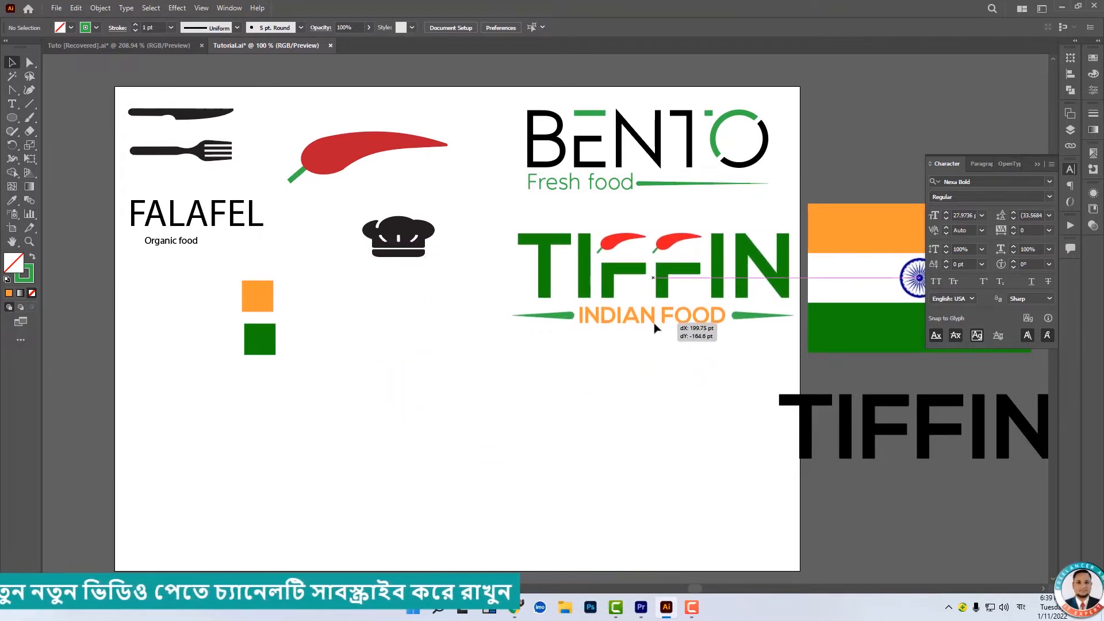
drag(797, 284, 782, 292)
click(685, 402)
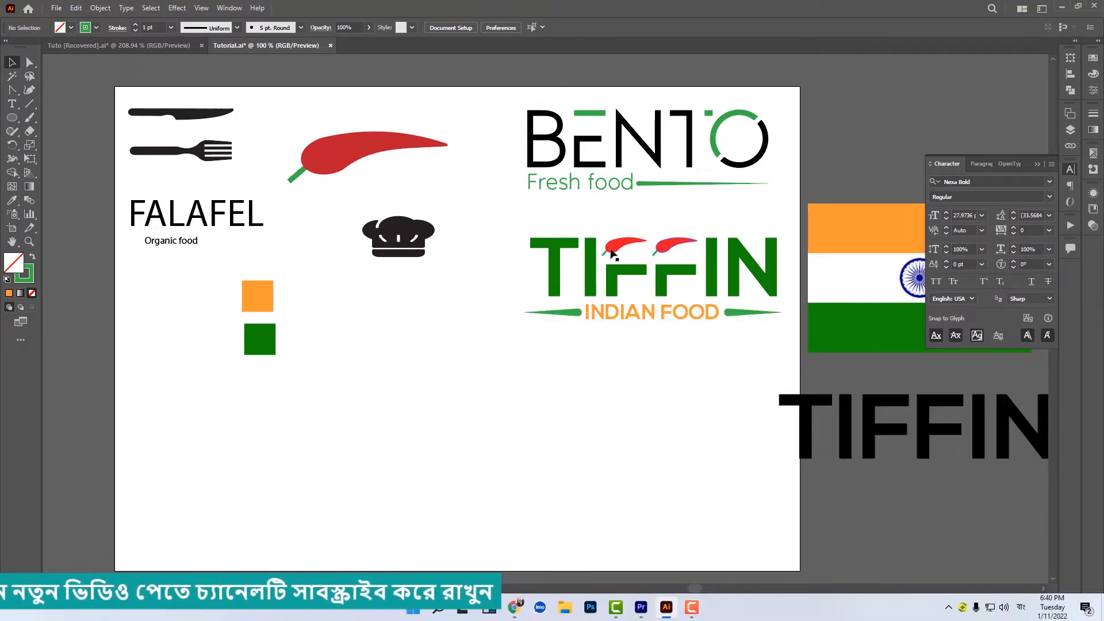
Duplicate the TIFFIN INDIAN FOOD logo, placing the copy about 298 pt left and 221 pt down from the original.
drag(746, 342, 747, 341)
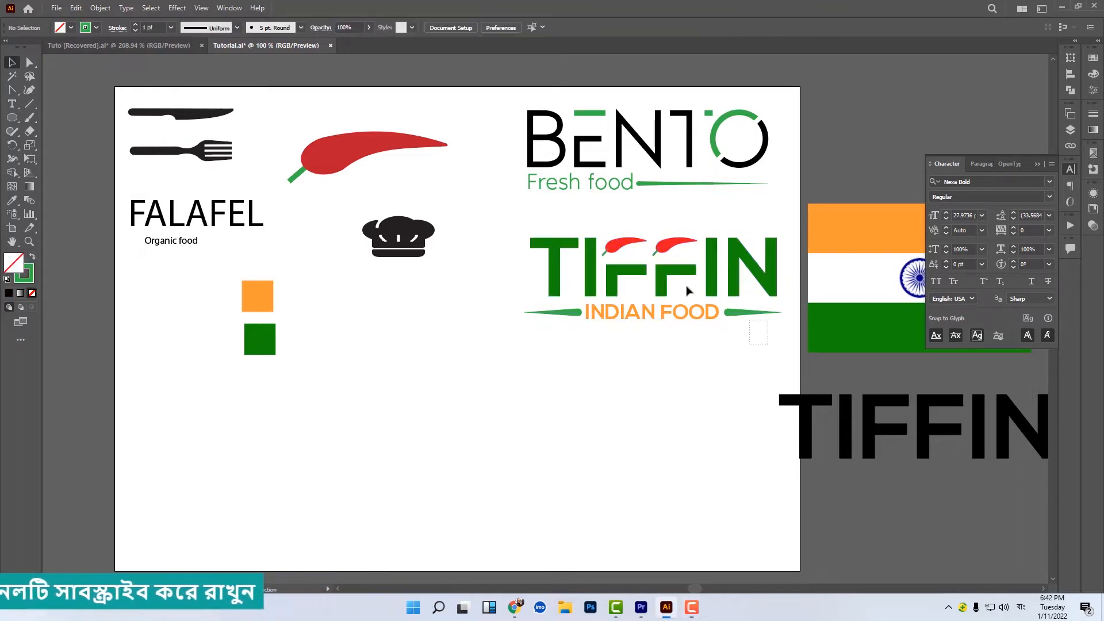
drag(514, 249, 515, 249)
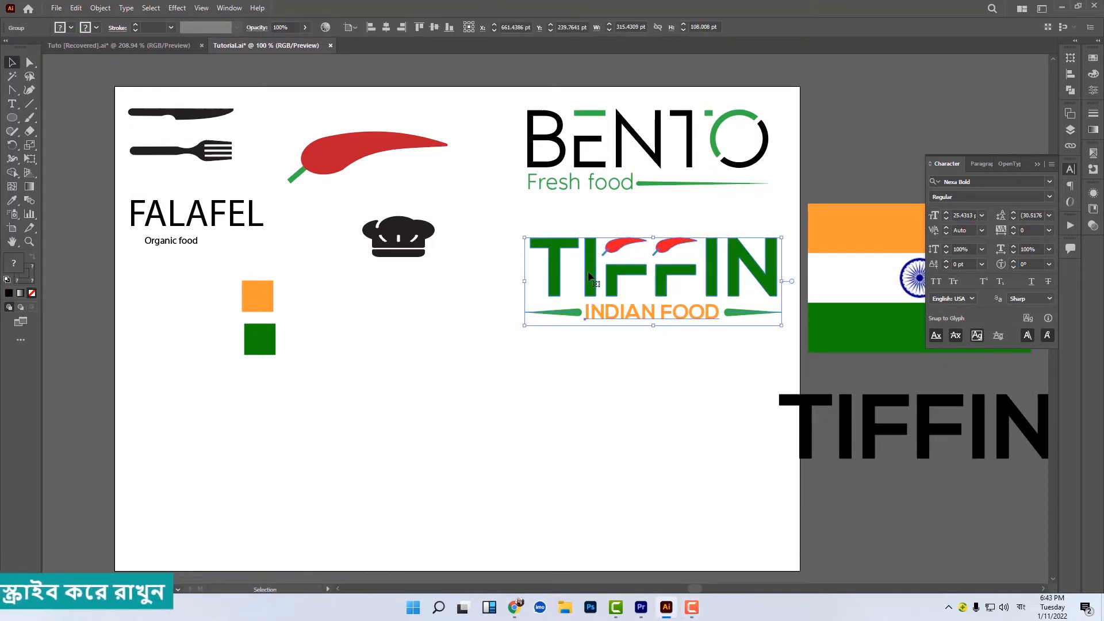
drag(589, 276, 314, 452)
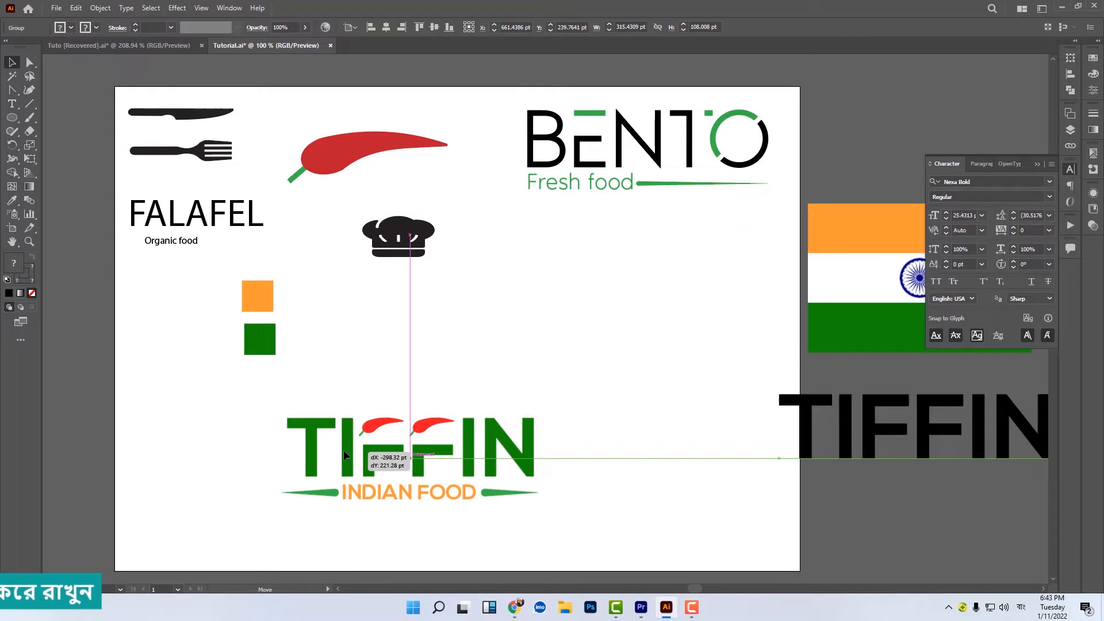
drag(344, 450, 343, 450)
Move the chef hat icon straight down, closer to the copied TIFFIN logo.
click(415, 242)
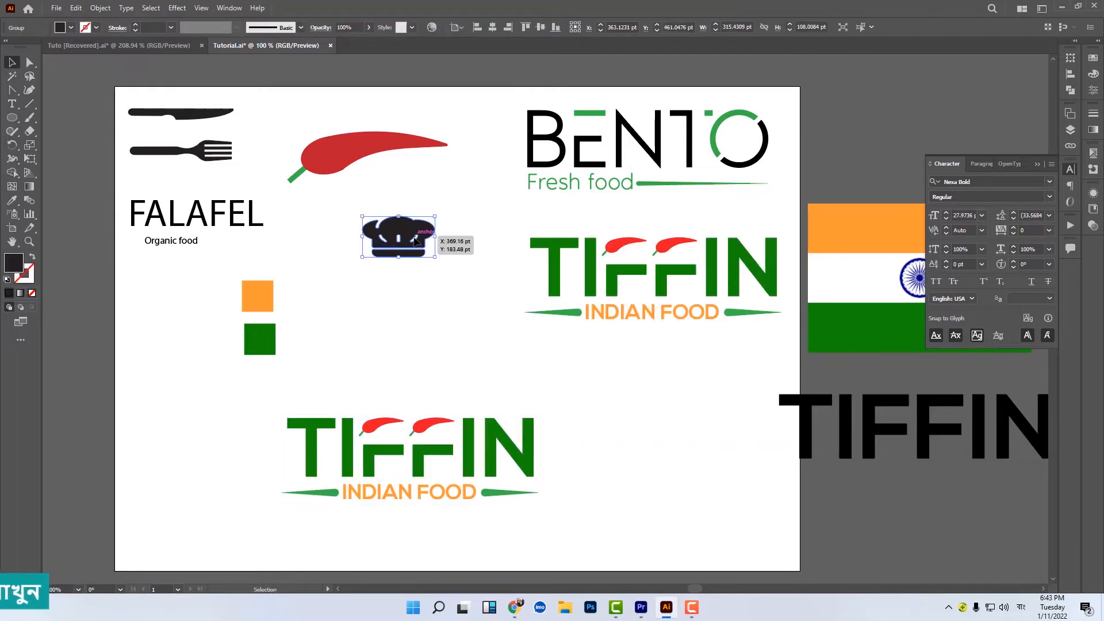
drag(421, 258, 422, 310)
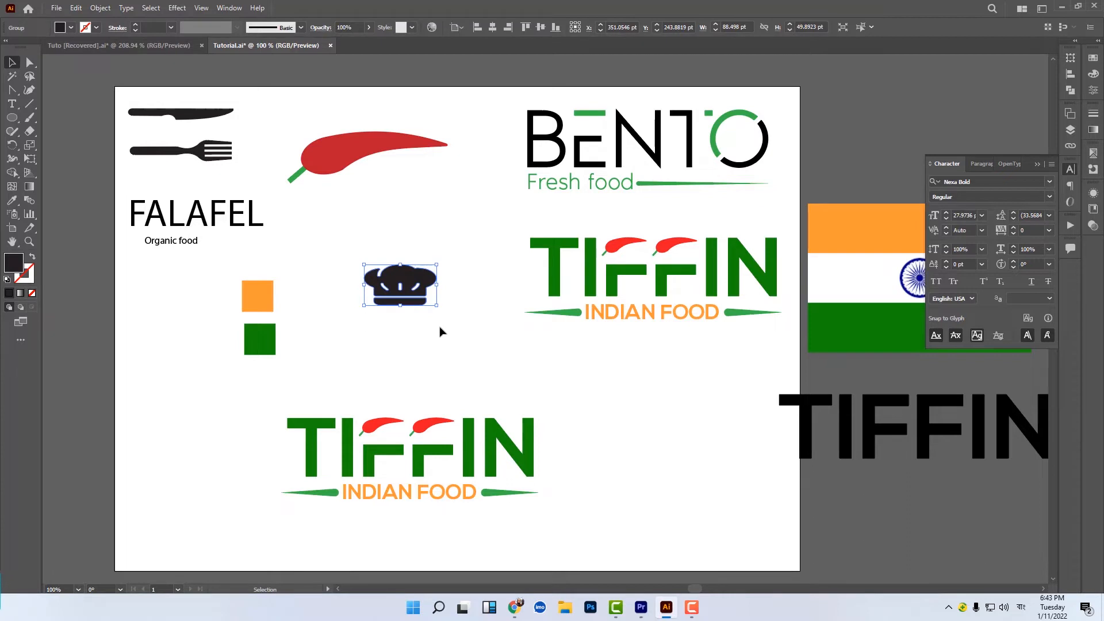
Ungroup the lower copy of the TIFFIN logo and deselect it.
click(428, 432)
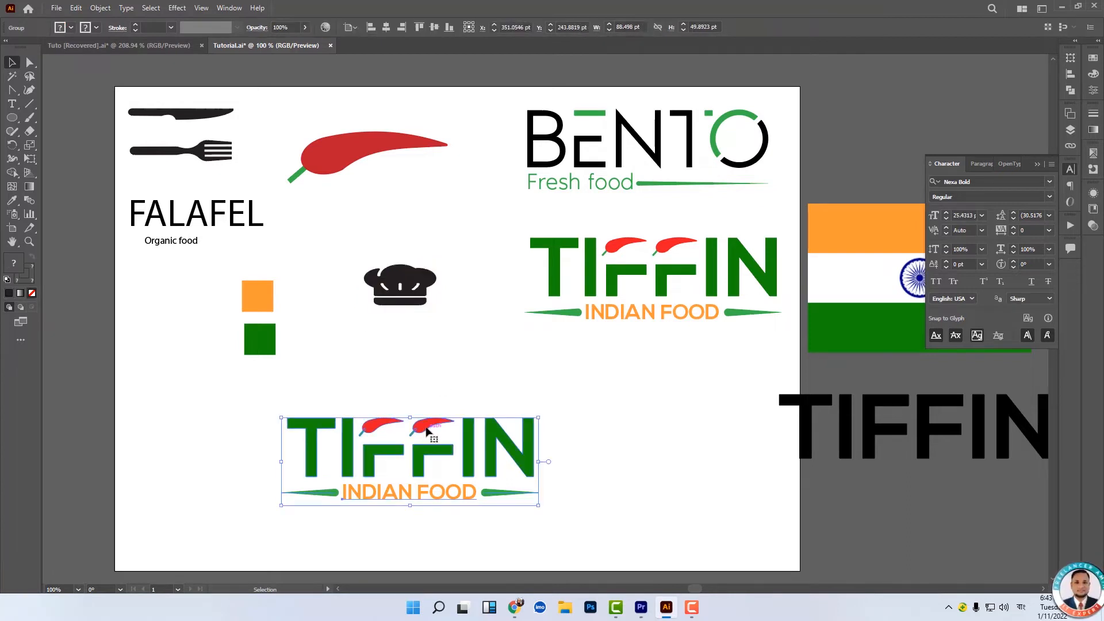
right_click(461, 371)
click(493, 461)
click(492, 411)
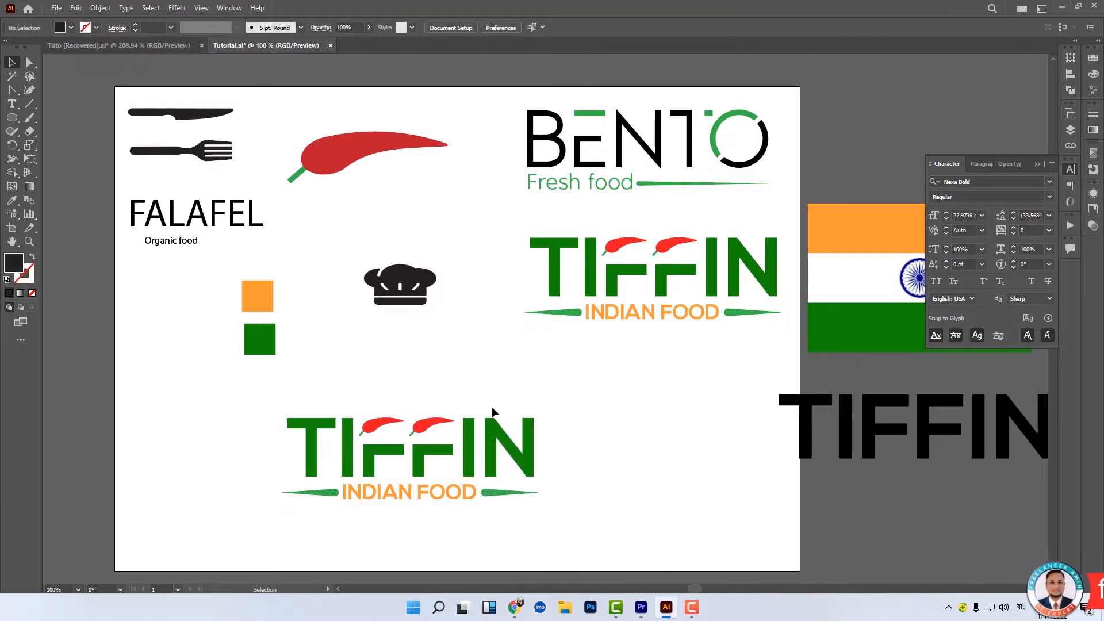
Move the chili peppers clear of the lower TIFFIN copy and enlarge the chef hat above it to about 146 pt wide.
drag(441, 437, 437, 432)
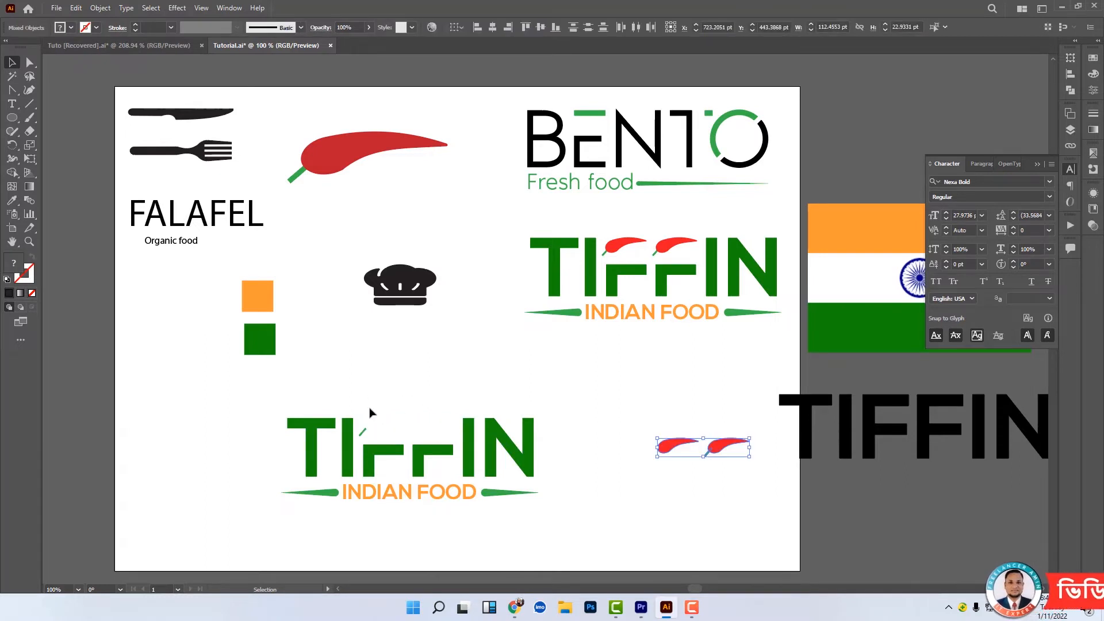
click(481, 337)
drag(395, 292, 464, 392)
drag(445, 361, 448, 361)
Ungroup the chef hat and fill its upper part with the orange sampled from the orange square.
right_click(516, 357)
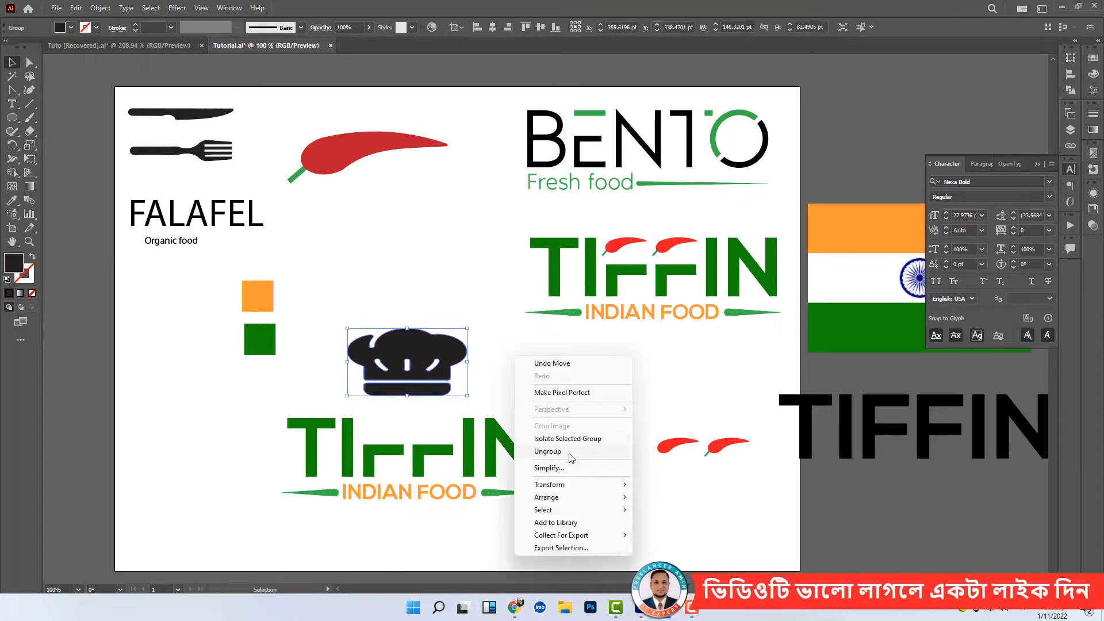
click(547, 451)
shift+click(431, 394)
key(i)
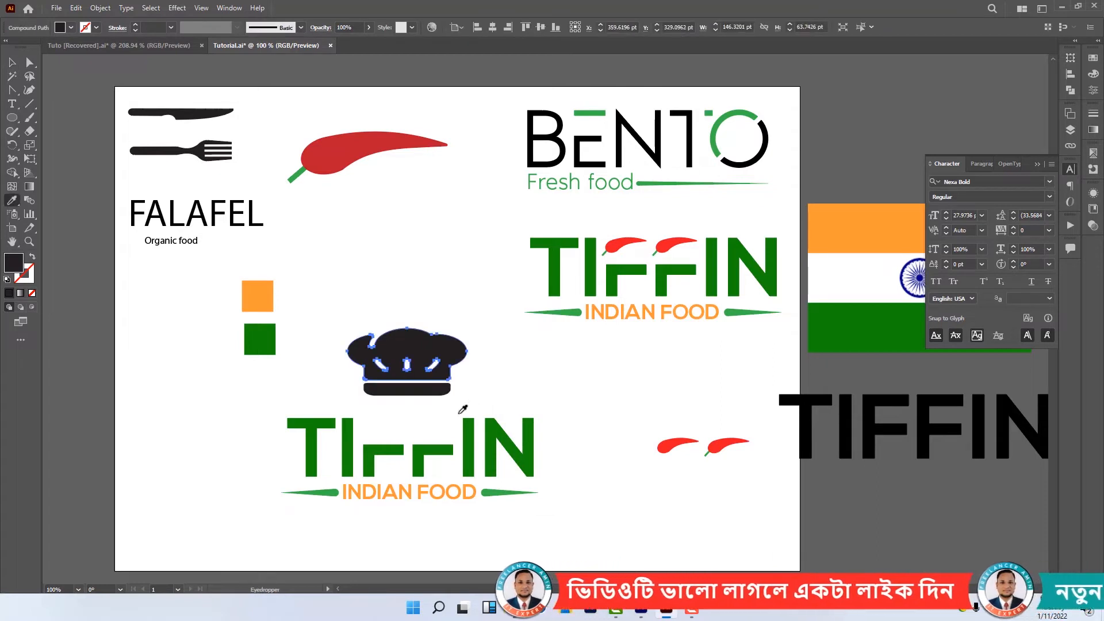
click(264, 296)
key(v)
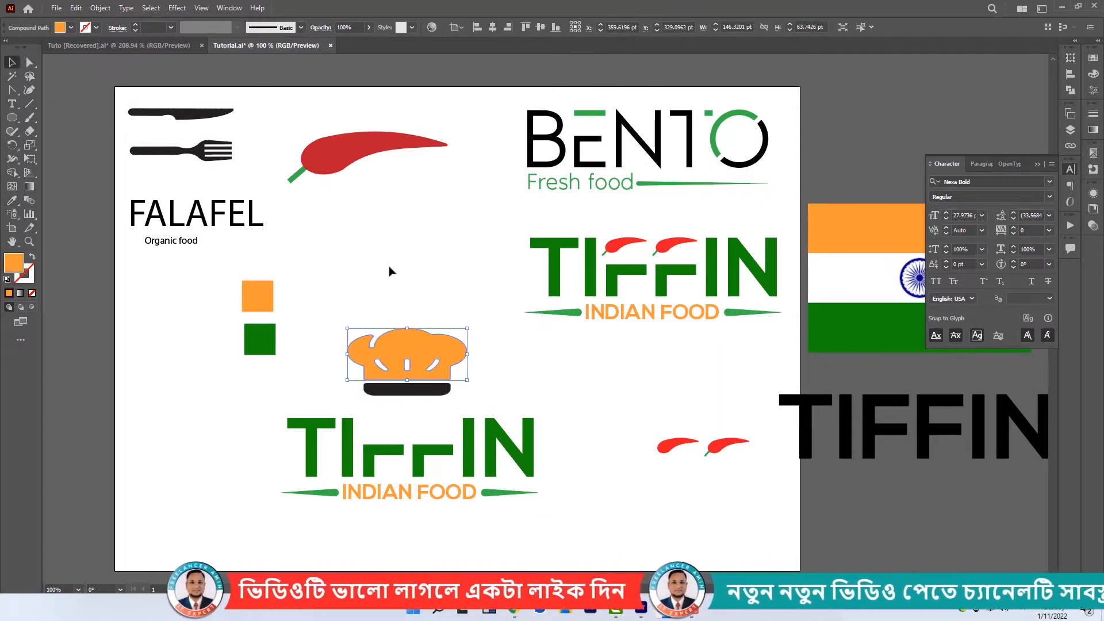
Fill the band of the chef hat with the green sampled from the green square.
click(407, 389)
key(i)
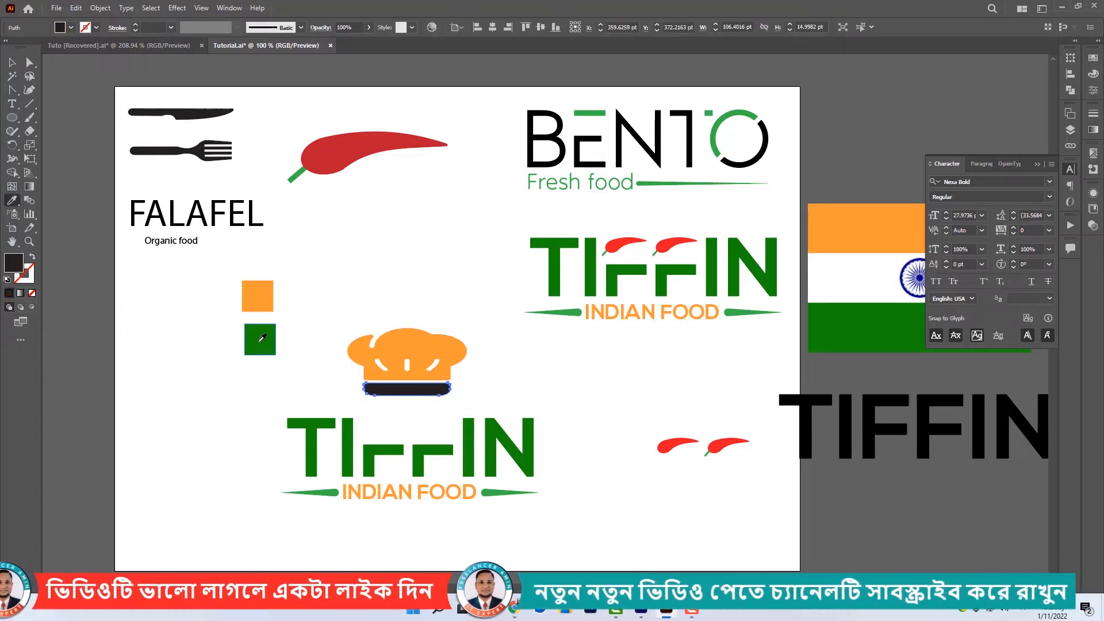
click(261, 338)
key(v)
click(351, 292)
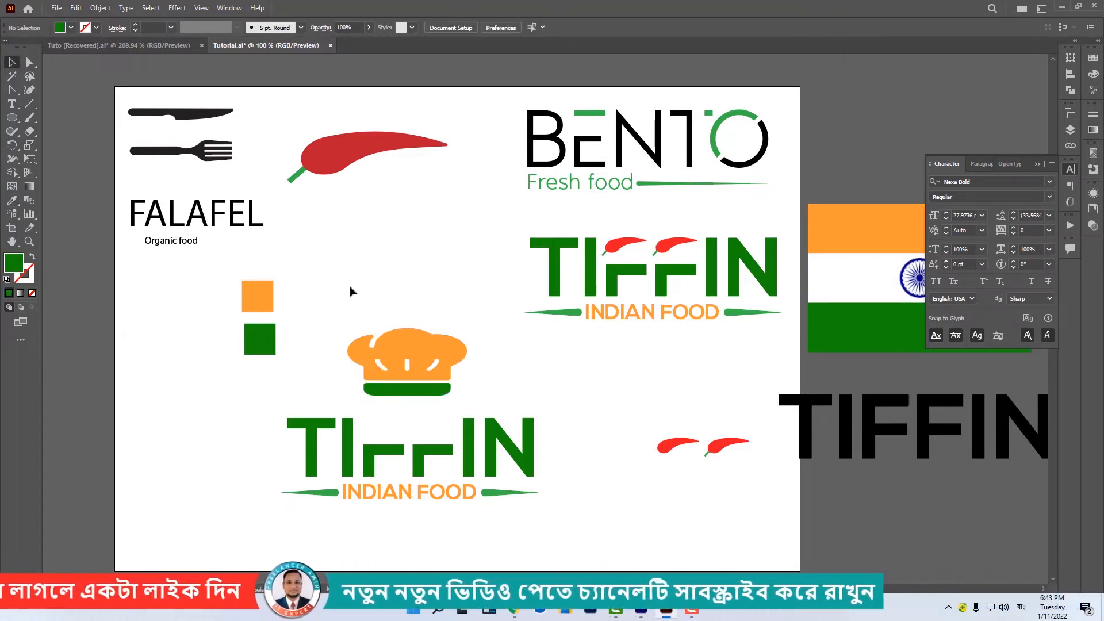
Switch to Chrome, search Google Images for "indian chef logog" and examine the Indian restaurant logo with the orange turban.
drag(348, 296, 493, 390)
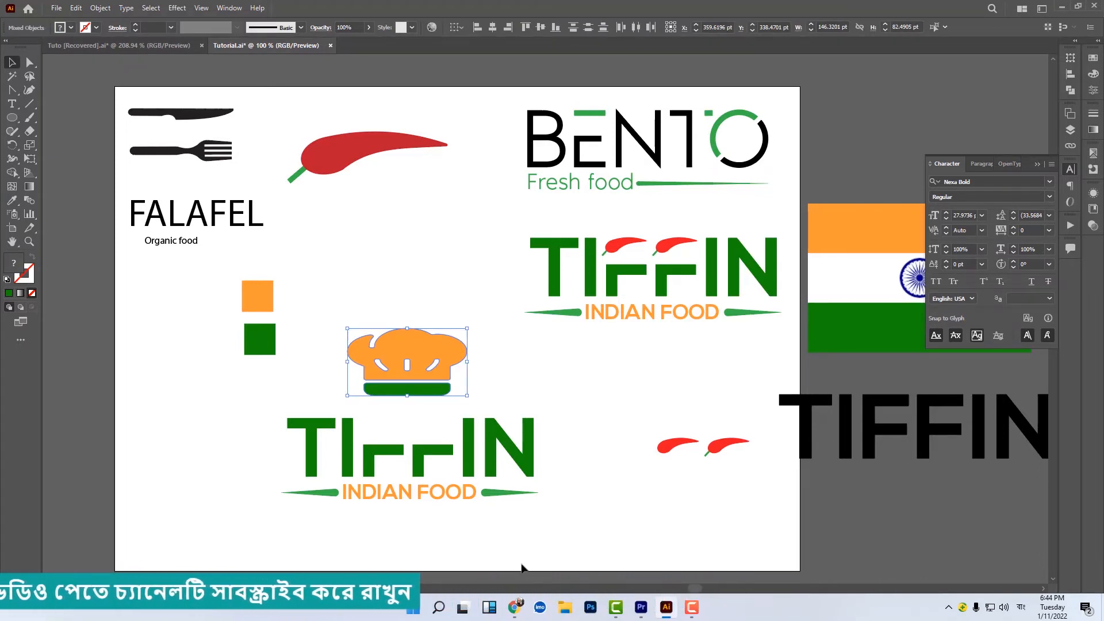
click(515, 608)
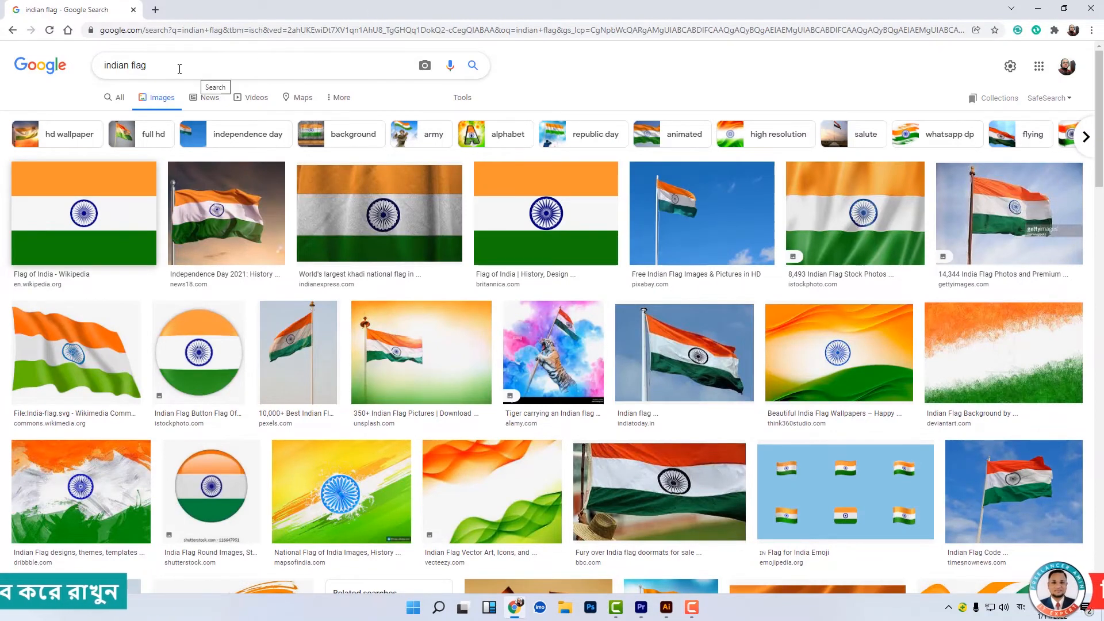
drag(180, 69, 139, 70)
text(chef )
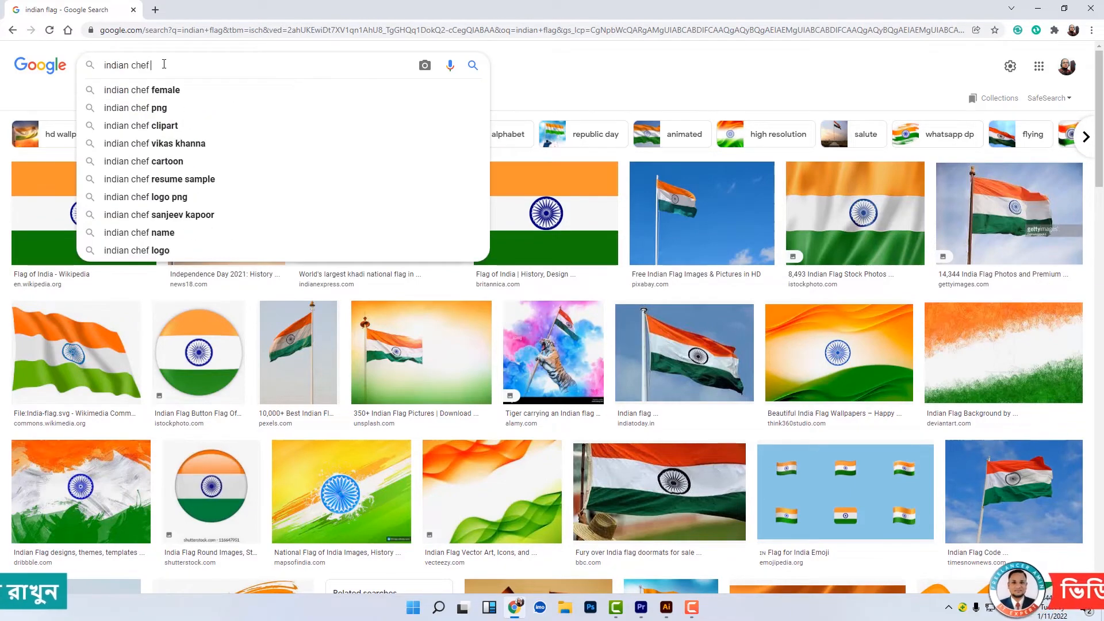
text(logog)
key(Return)
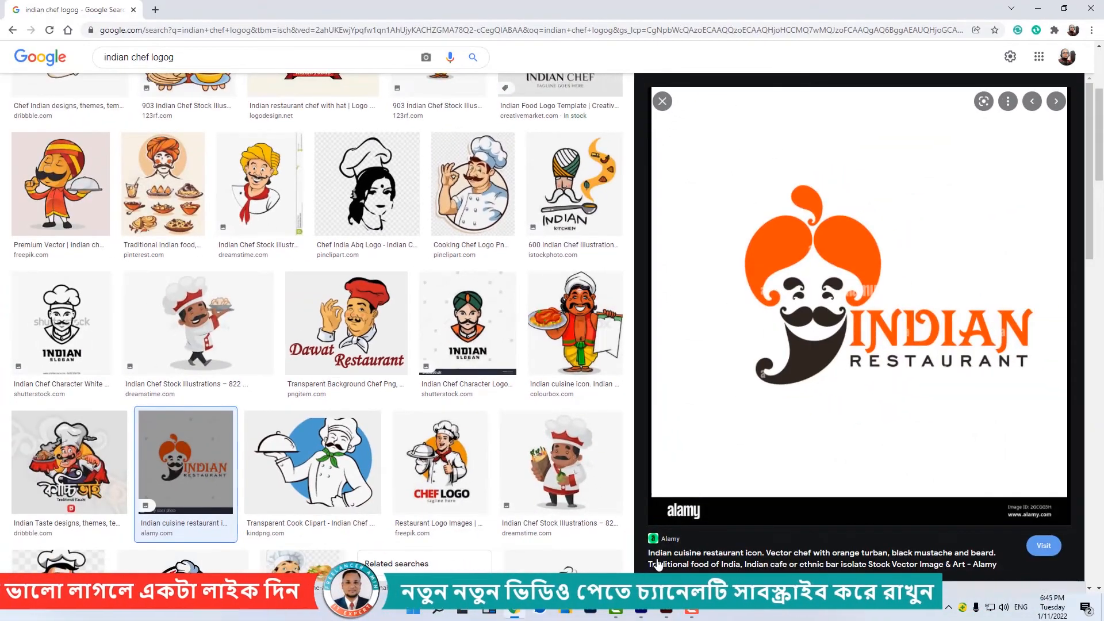
Return to Illustrator, enlarge and rotate the stemless red chili to about 96 pt wide, and set it aside beside the hat.
click(666, 610)
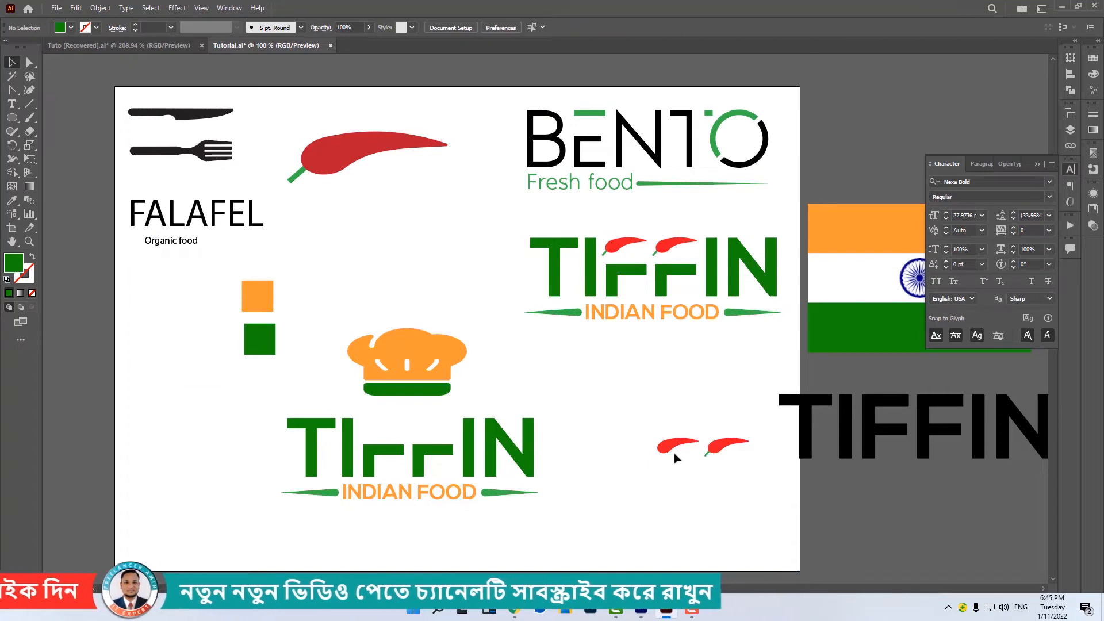
drag(671, 442, 432, 419)
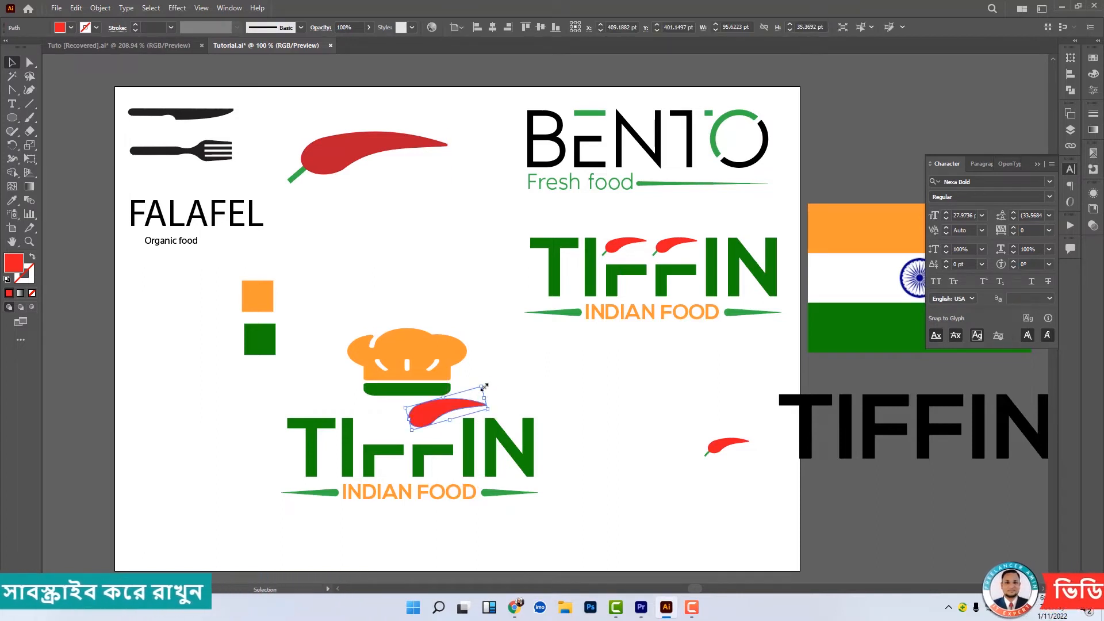
click(384, 412)
drag(443, 420, 528, 378)
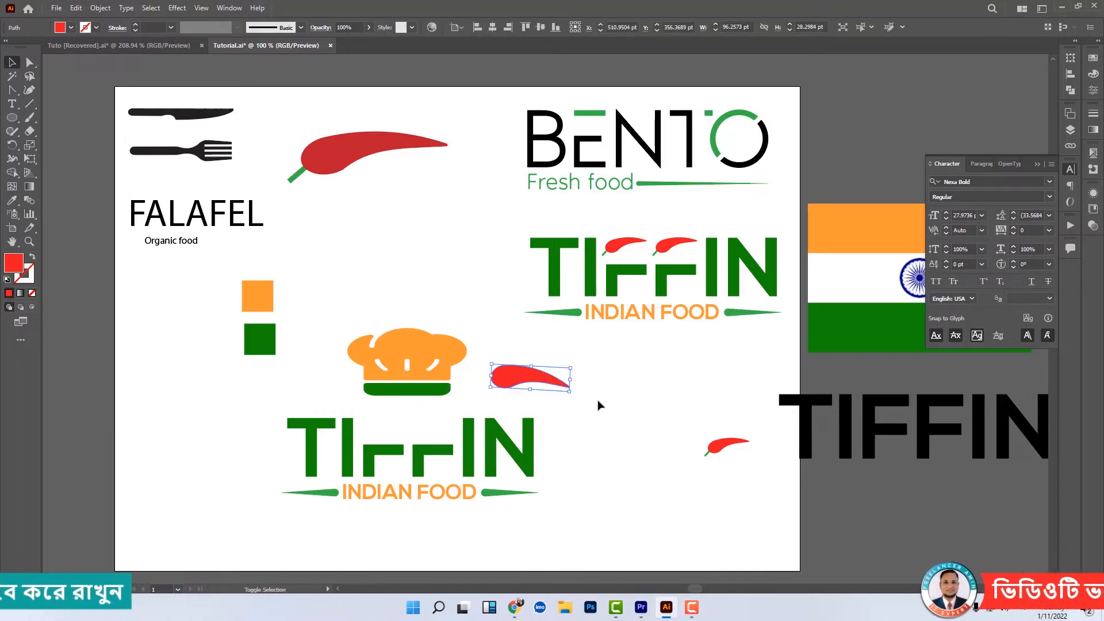
drag(728, 383, 728, 383)
Place the stemmed chili under the hat with its tip sloping down, and enlarge its red body so the chili spans about 64 pt.
drag(708, 453, 428, 412)
key(ctrl+plus)
key(ctrl+plus)
key(ctrl+plus)
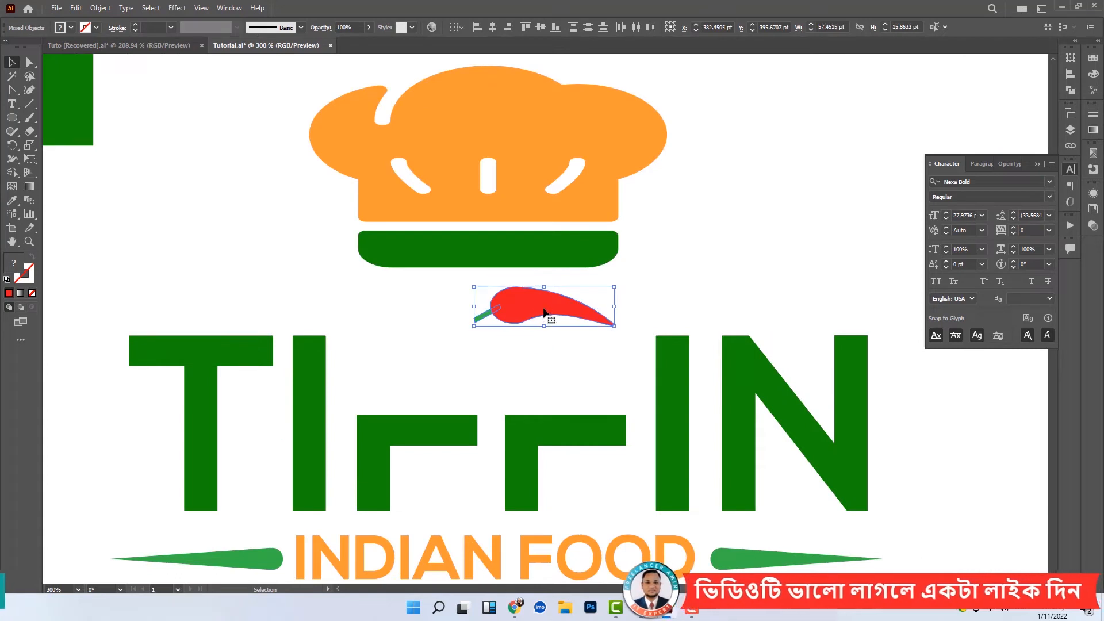
drag(543, 314, 552, 314)
drag(623, 327, 632, 340)
click(630, 344)
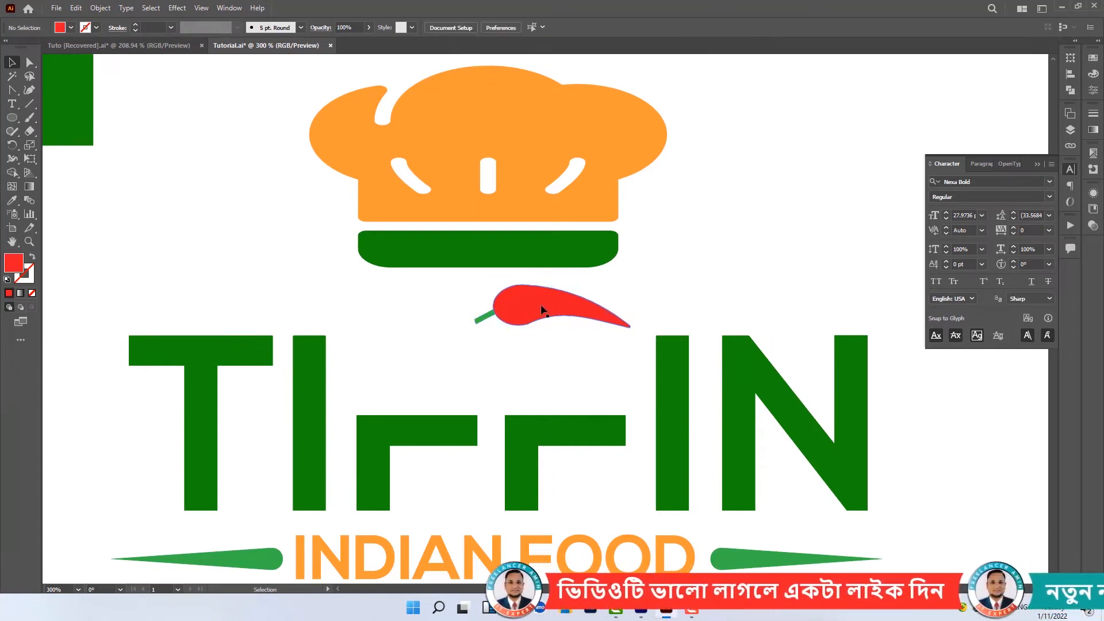
Group the chili body with its stem and create a reflected copy across the vertical axis.
click(542, 309)
drag(532, 339, 488, 303)
right_click(487, 303)
click(513, 386)
right_click(544, 301)
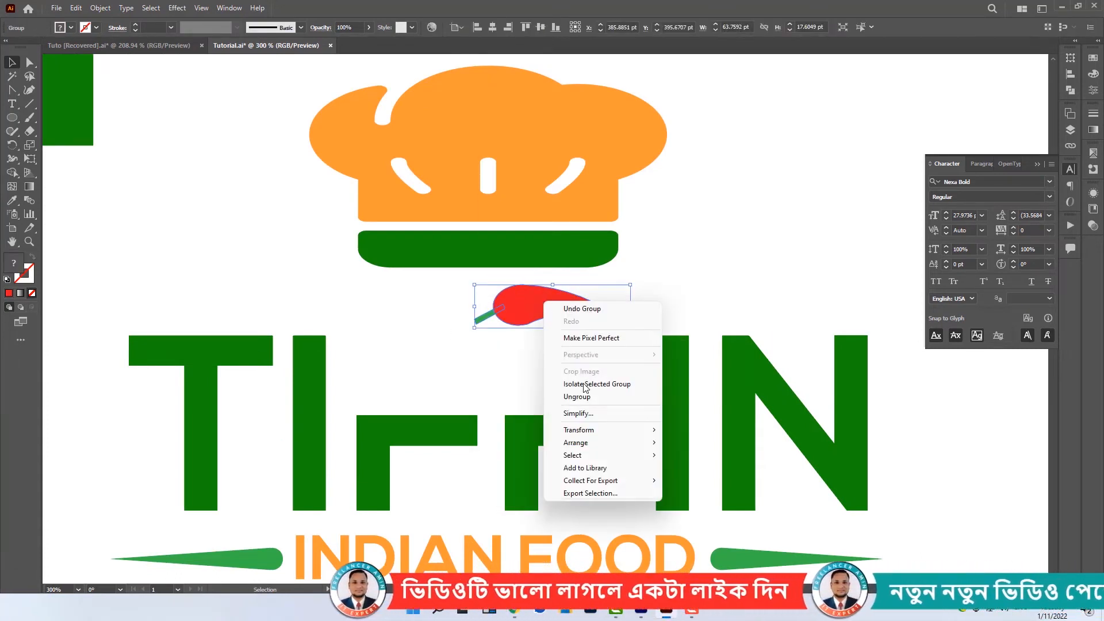
mouse_move(578, 430)
click(696, 472)
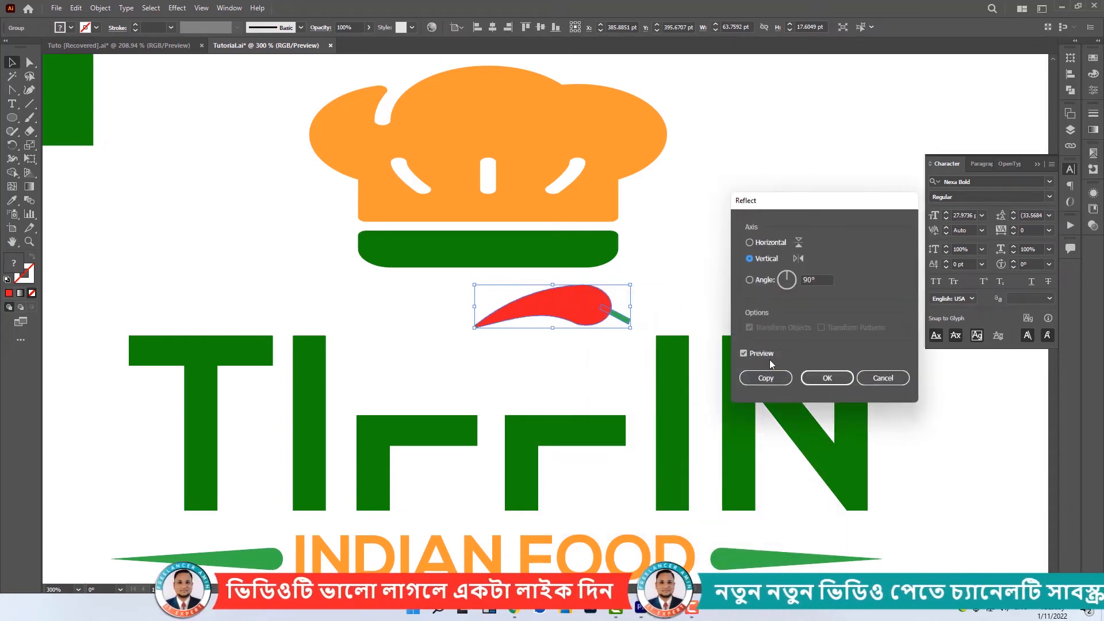
click(765, 377)
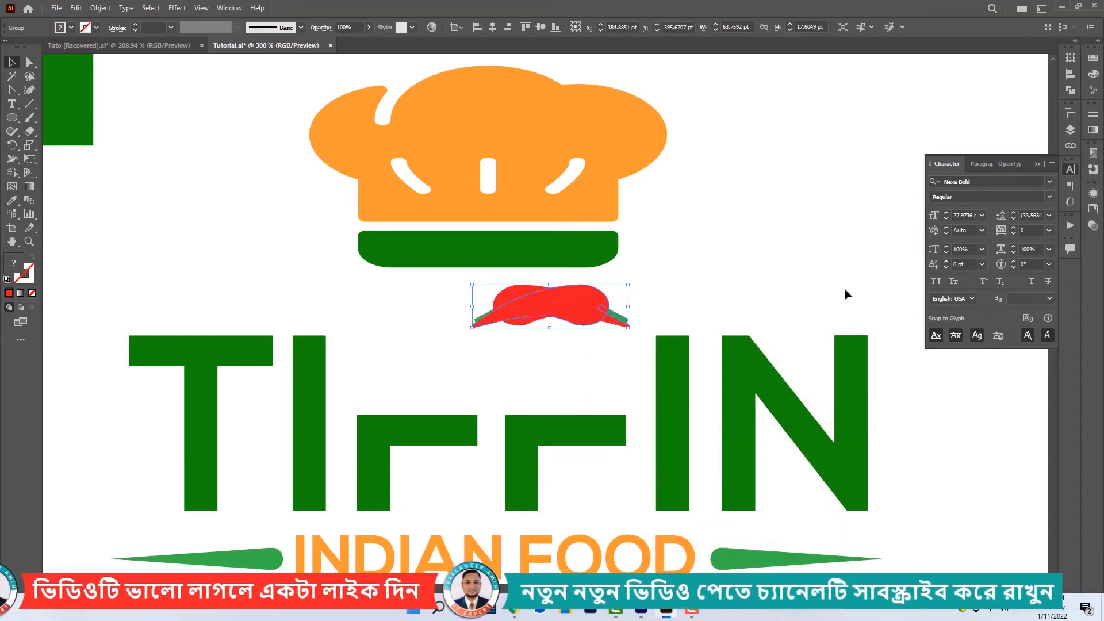
Move the mirrored chili left until the two stems cross, forming a moustache shape beneath the hat.
key(Left)
key(Left)
key(Left)
key(Left)
key(Left)
key(Left)
key(Left)
key(Left)
key(Left)
key(Left)
key(Left)
key(Left)
key(Left)
key(Left)
key(Left)
key(Left)
key(Left)
key(Left)
key(Left)
key(Left)
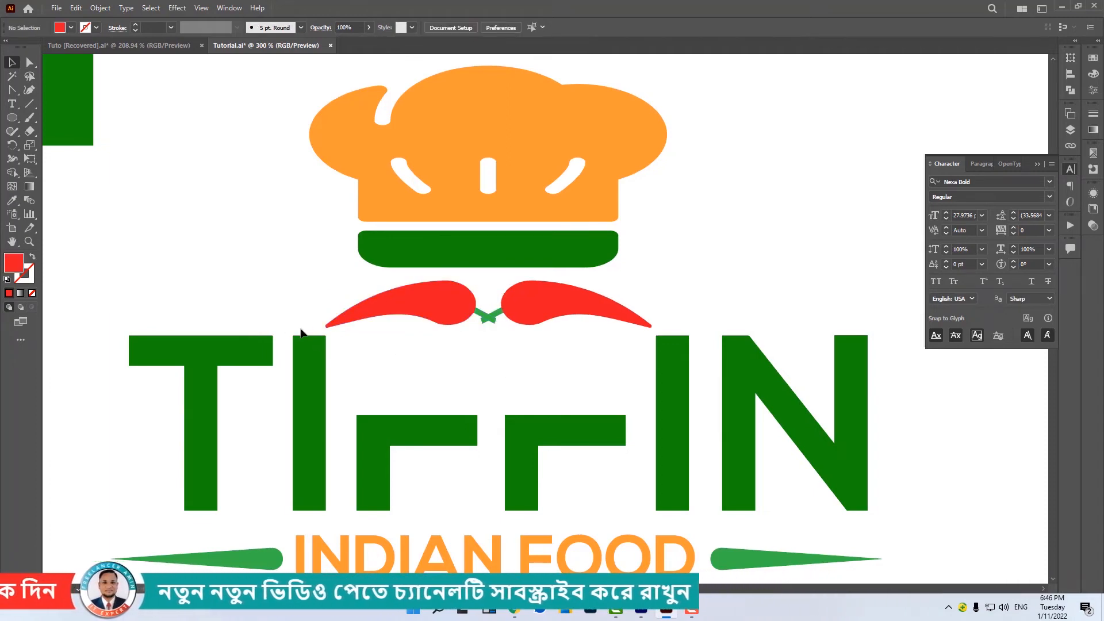
Raise the upper arms of both cut-down F letters so they stand about 61 pt tall beneath the chilies.
key(a)
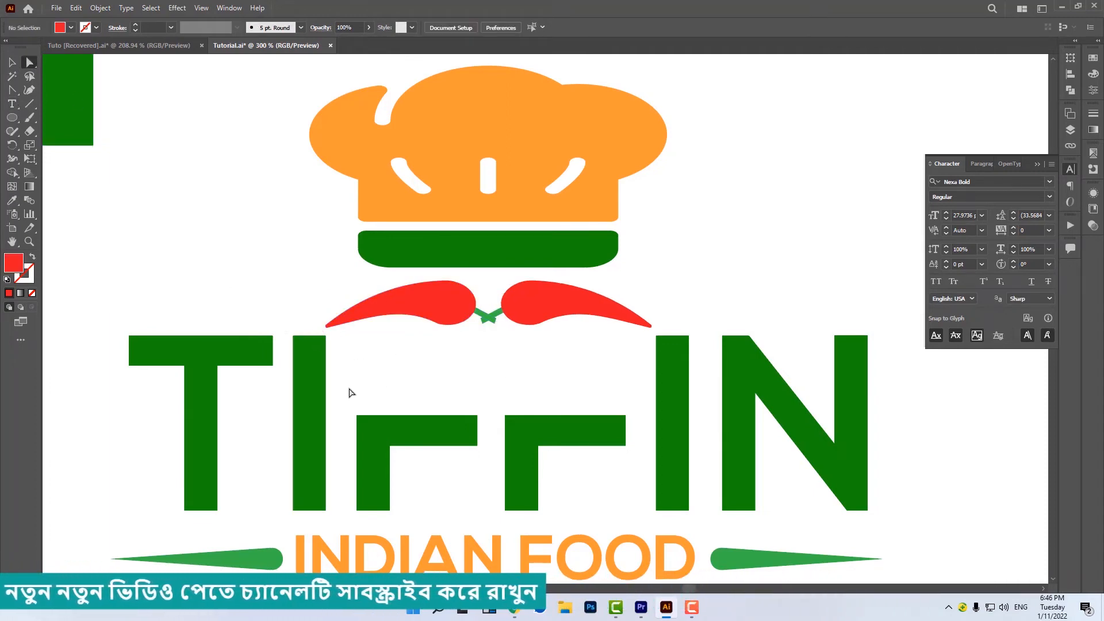
drag(350, 392, 637, 458)
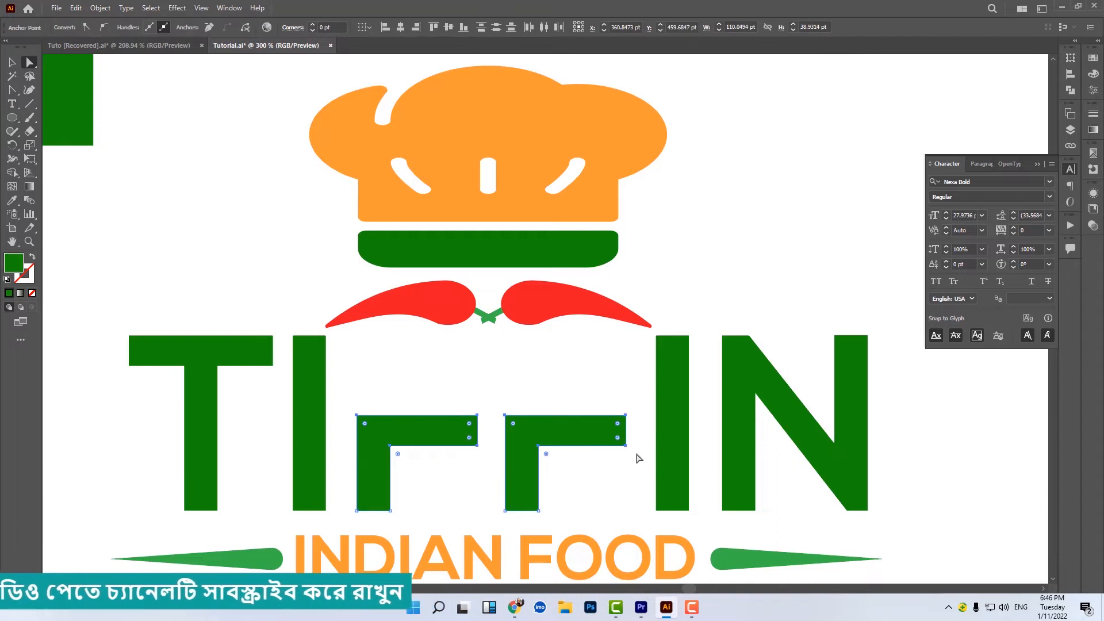
key(Up)
key(Up)
key(Up)
key(Up)
key(Up)
key(Up)
key(Up)
key(Up)
key(Up)
key(Up)
key(Up)
key(Up)
key(Up)
key(Up)
key(Up)
key(Up)
key(Up)
key(Up)
key(Up)
key(Up)
click(13, 63)
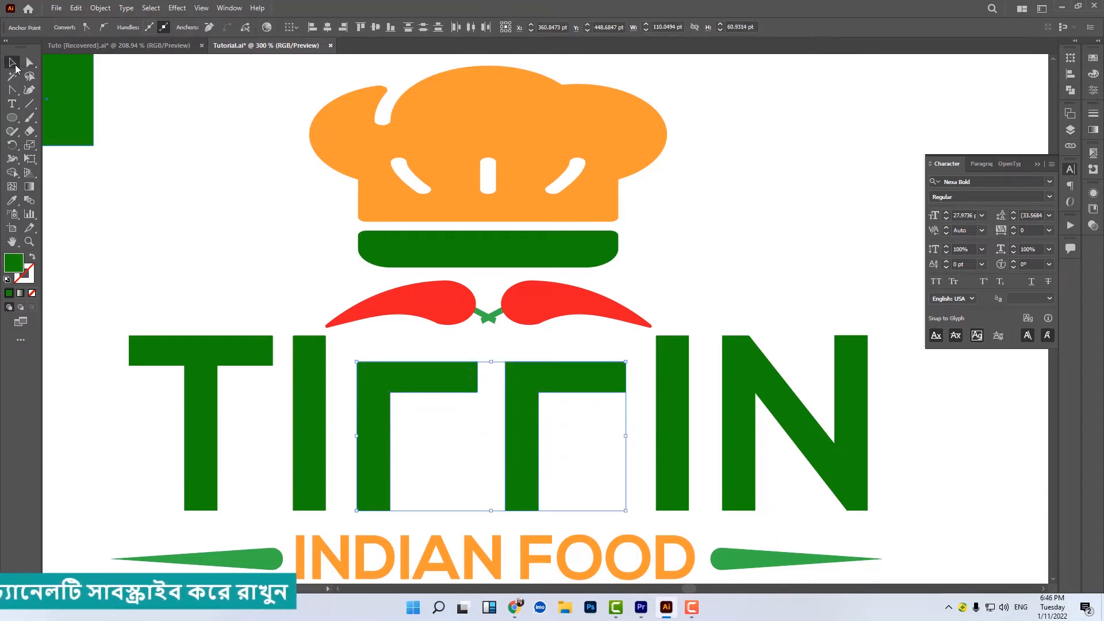
click(390, 359)
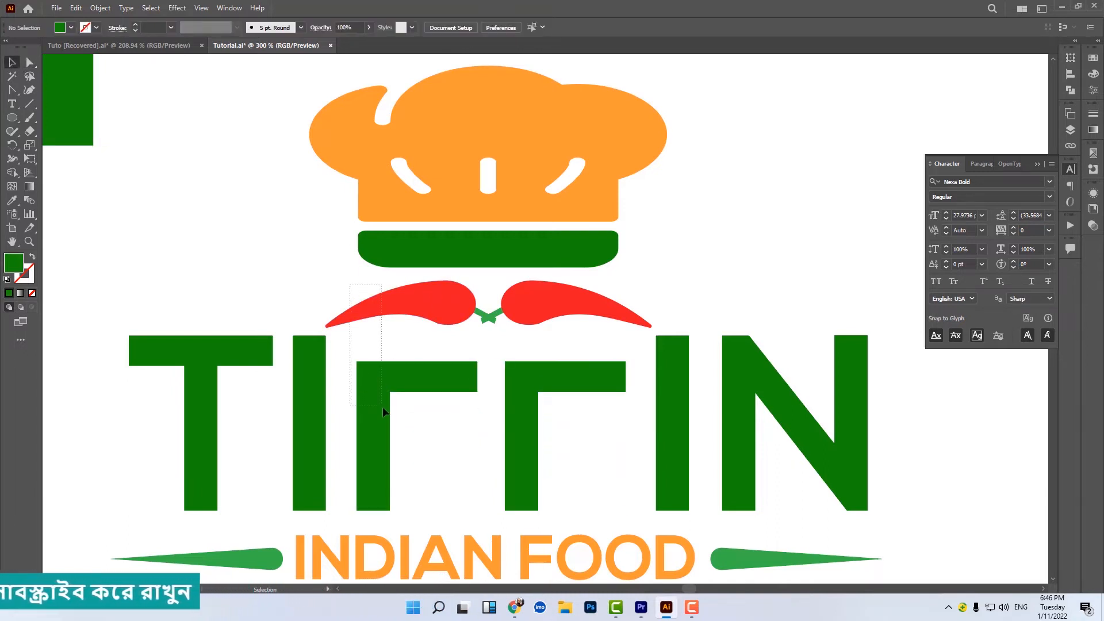
drag(383, 408, 384, 410)
drag(588, 432, 555, 298)
click(741, 277)
key(a)
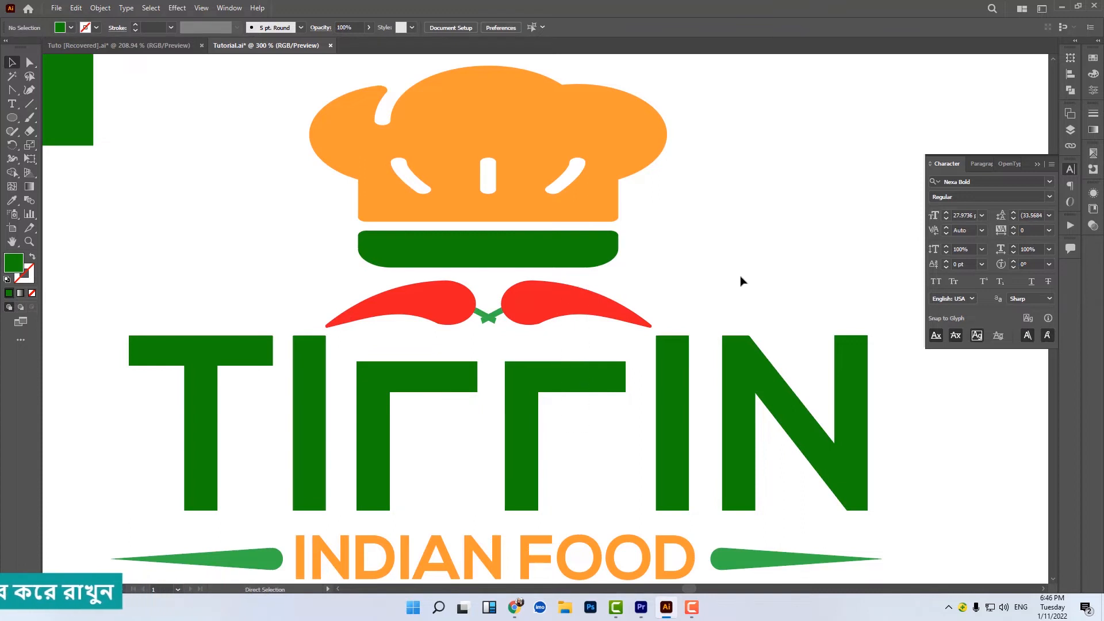
Ungroup both chili peppers below the hat so that each body is separate from its stem.
key(ctrl+minus)
key(ctrl+minus)
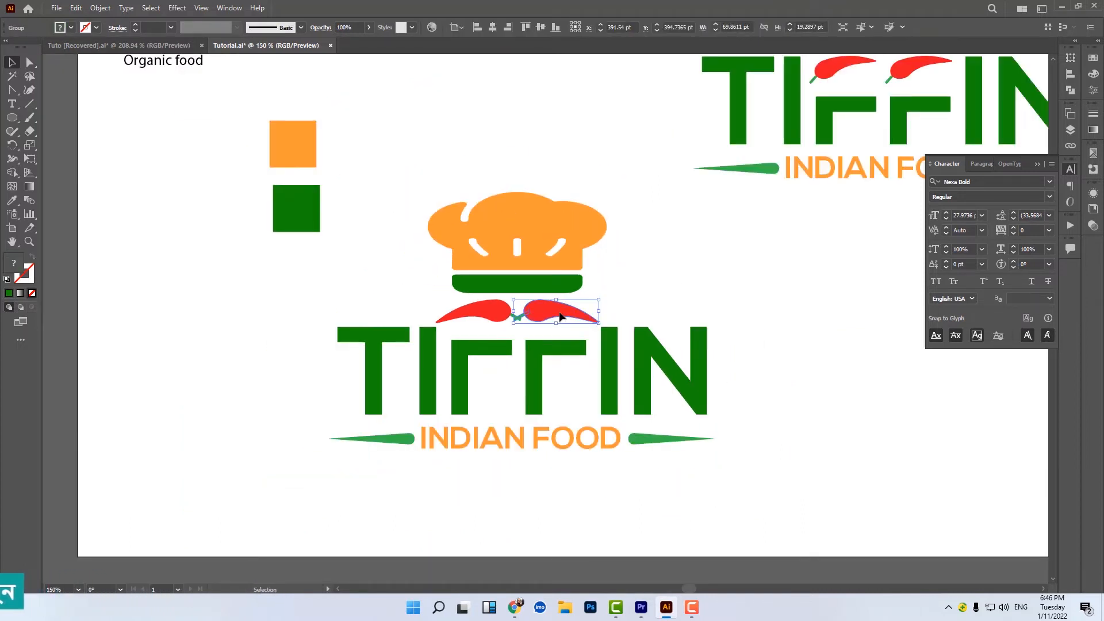
right_click(568, 314)
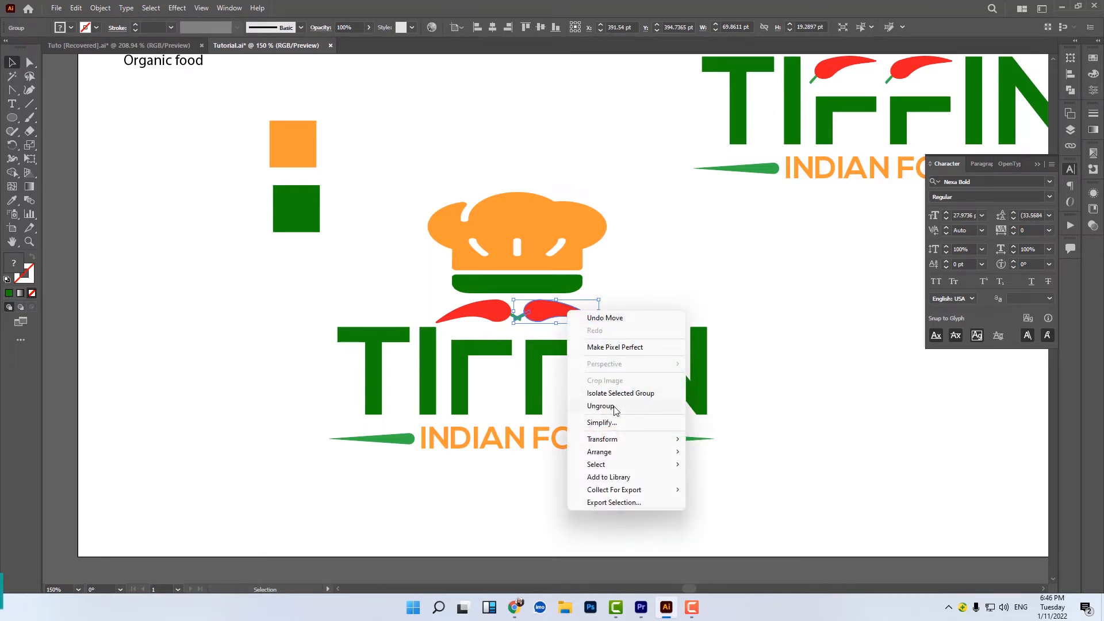
click(601, 406)
right_click(486, 313)
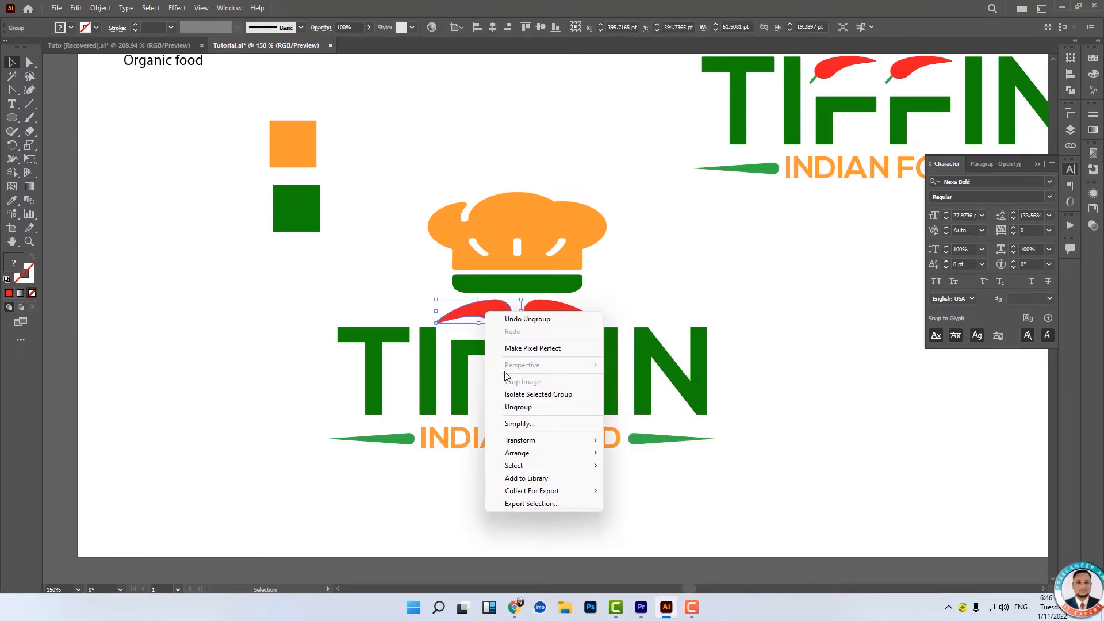
click(519, 408)
Try a black fill on both chili bodies to make them look like a moustache.
click(535, 315)
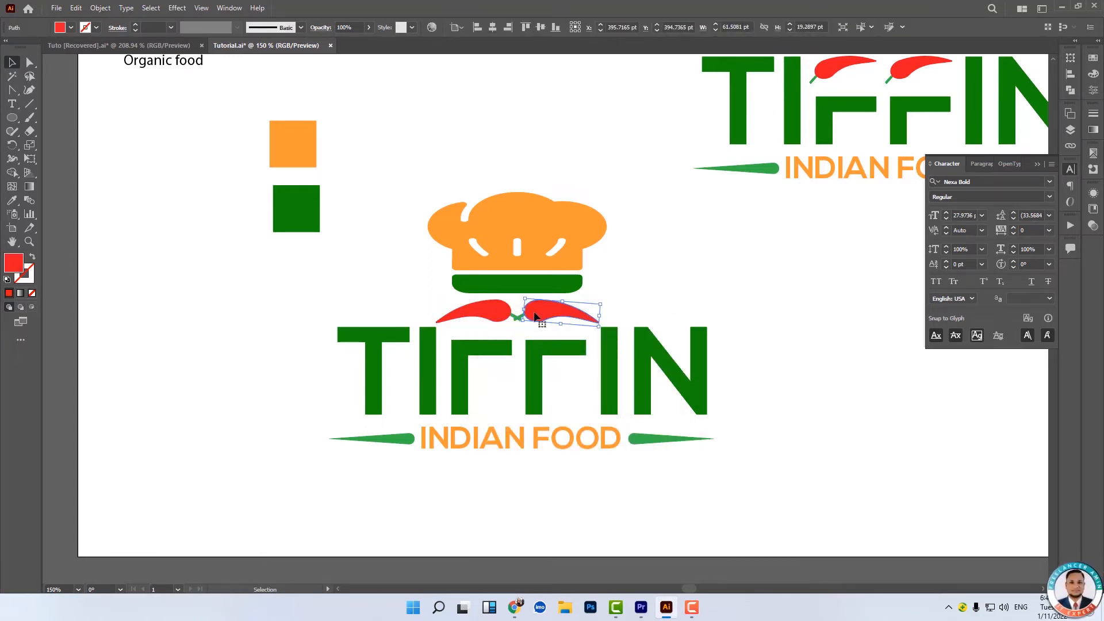
shift+click(491, 308)
click(70, 28)
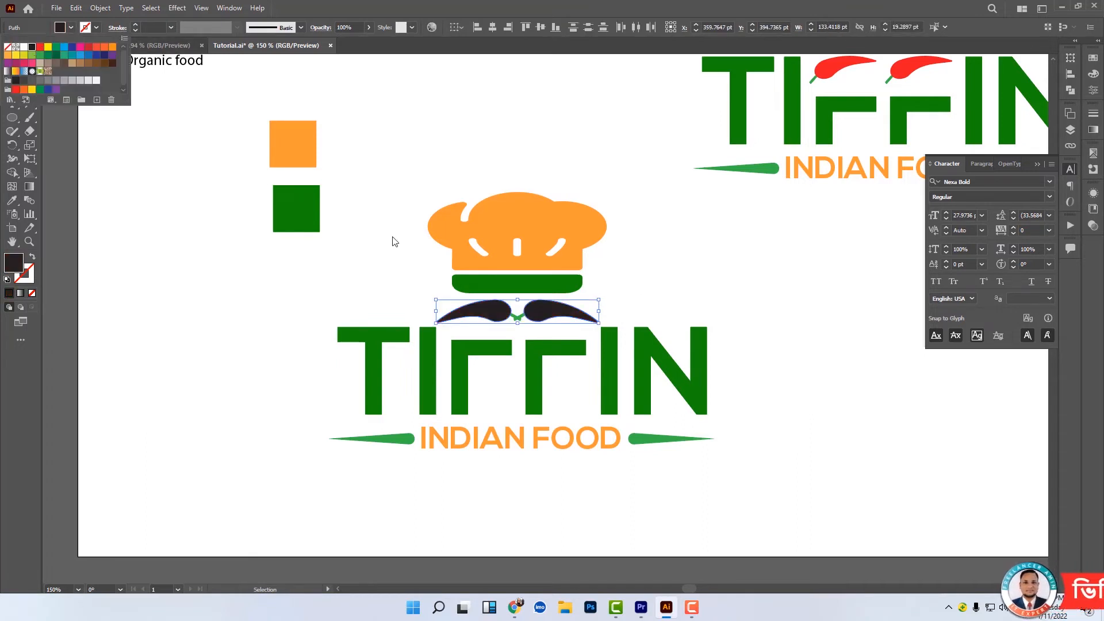
click(665, 286)
click(663, 293)
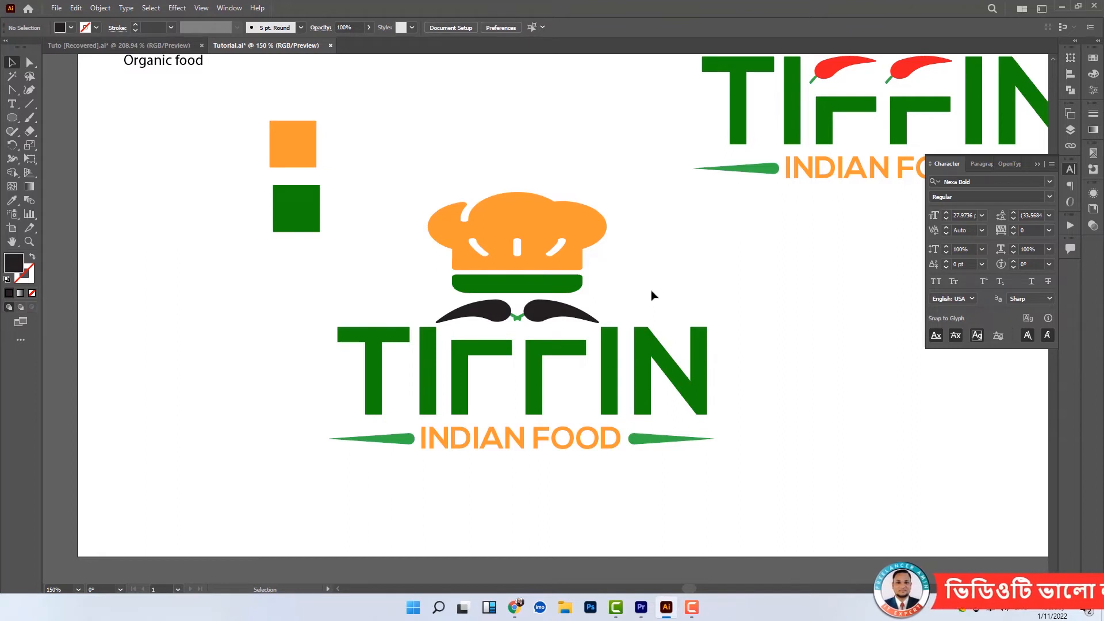
Fill both chili bodies beneath the hat with the dark red swatch and deselect them.
click(569, 315)
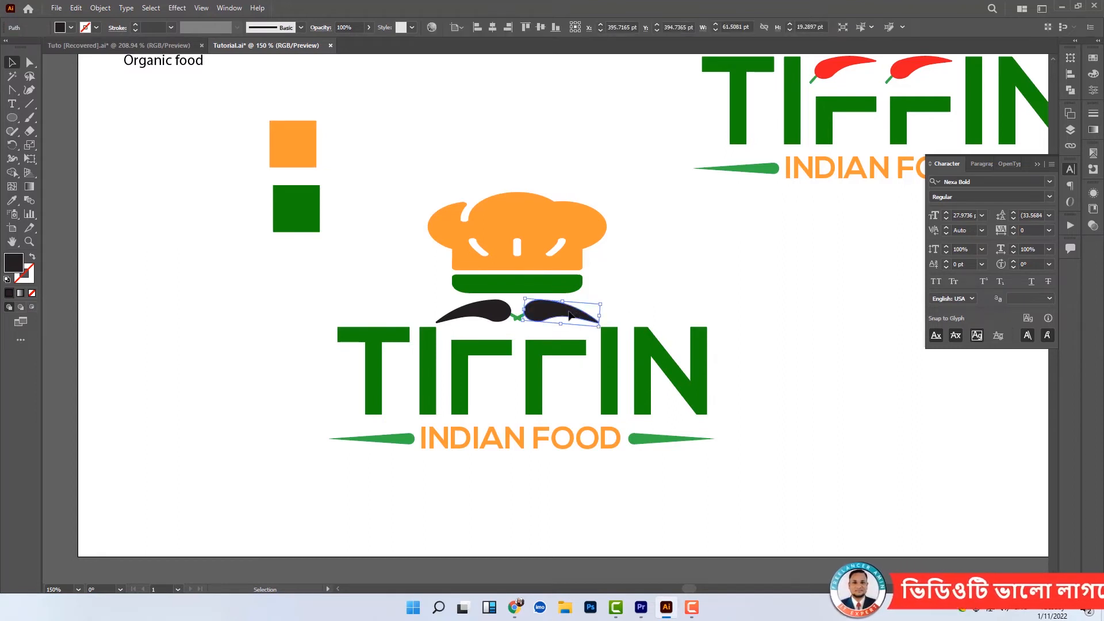
shift+click(465, 315)
click(71, 28)
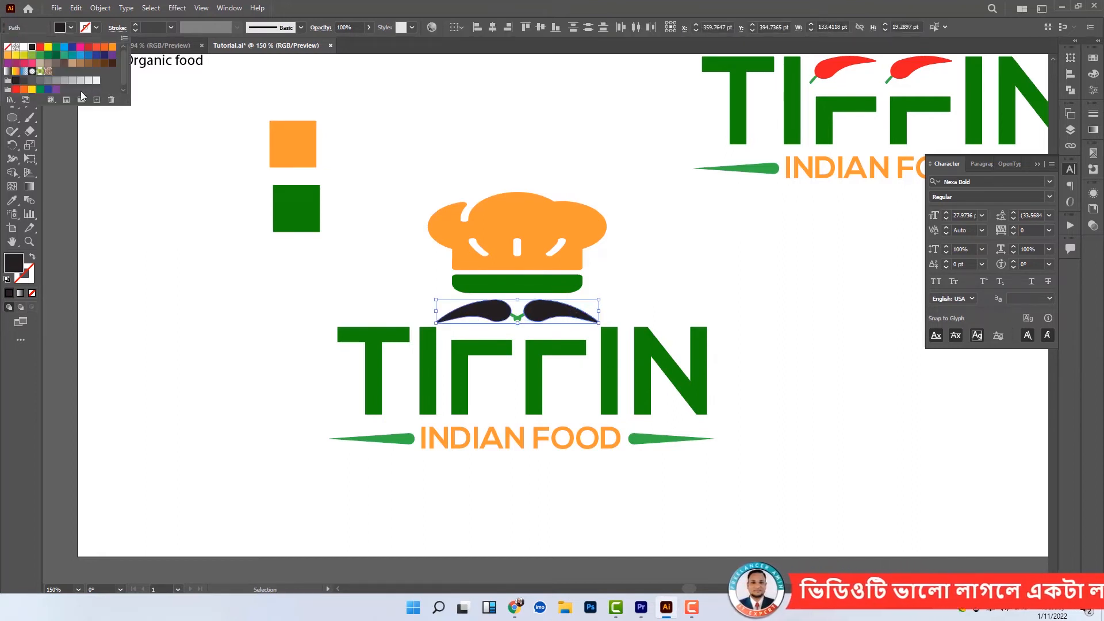
click(99, 53)
click(673, 281)
click(670, 284)
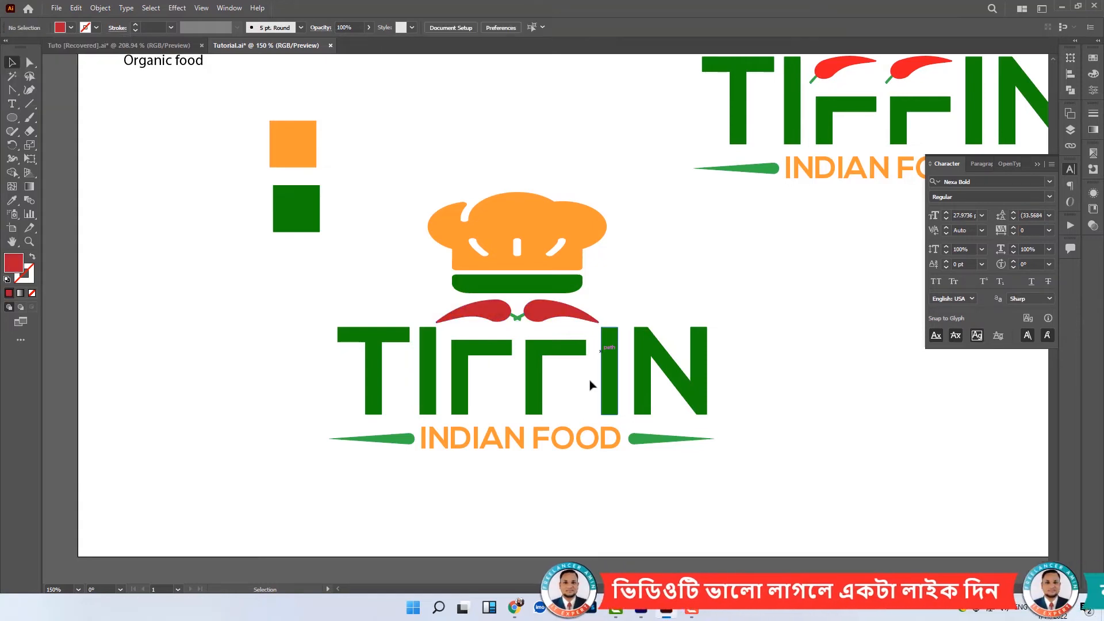
Move the whole chef hat TIFFIN logo about 95 pt across and 16 pt down on the artboard and deselect it.
drag(781, 474, 543, 254)
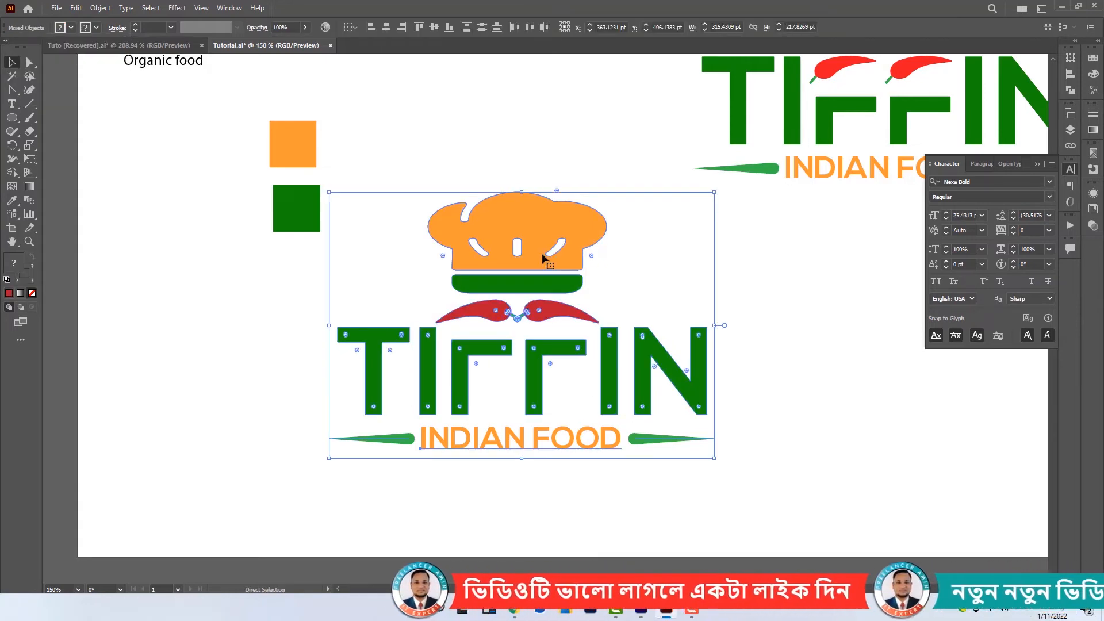
key(ctrl+minus)
key(ctrl+minus)
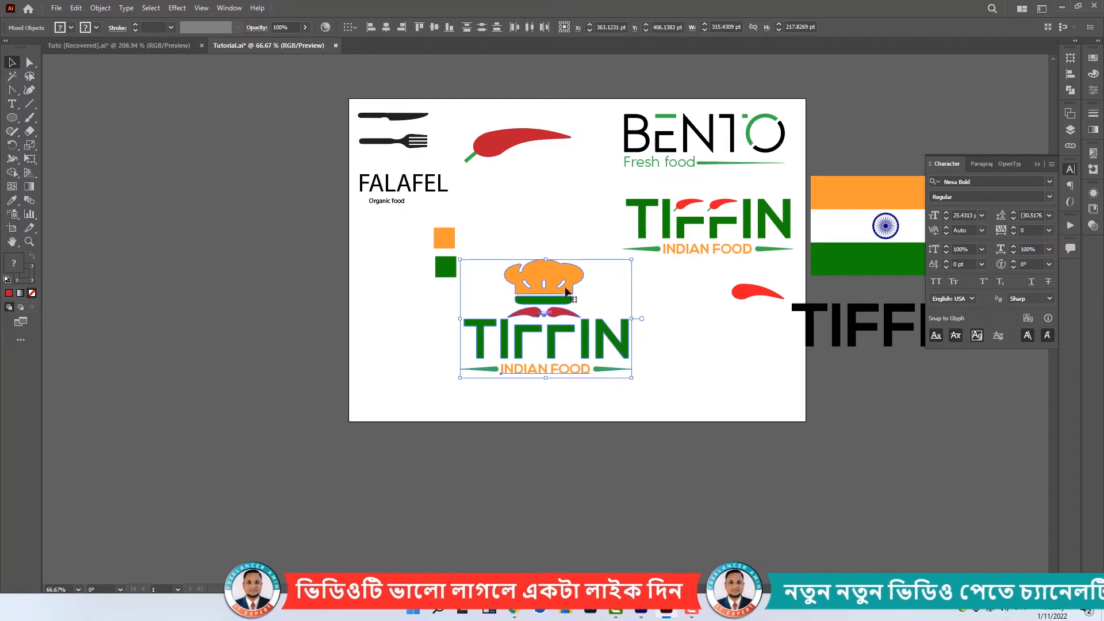
drag(565, 276, 616, 282)
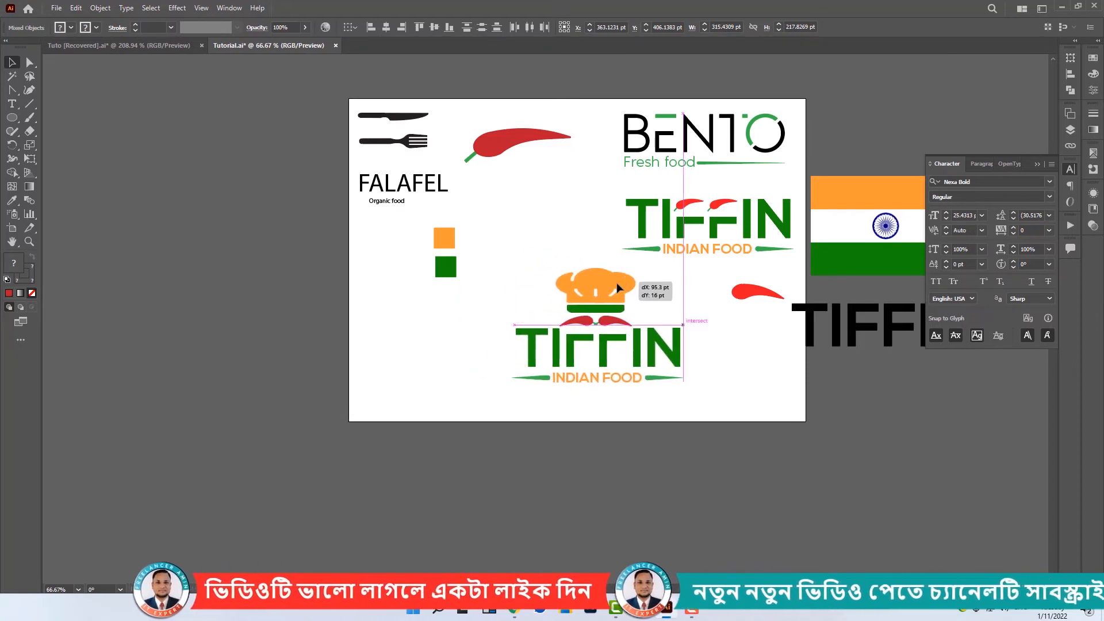
click(720, 378)
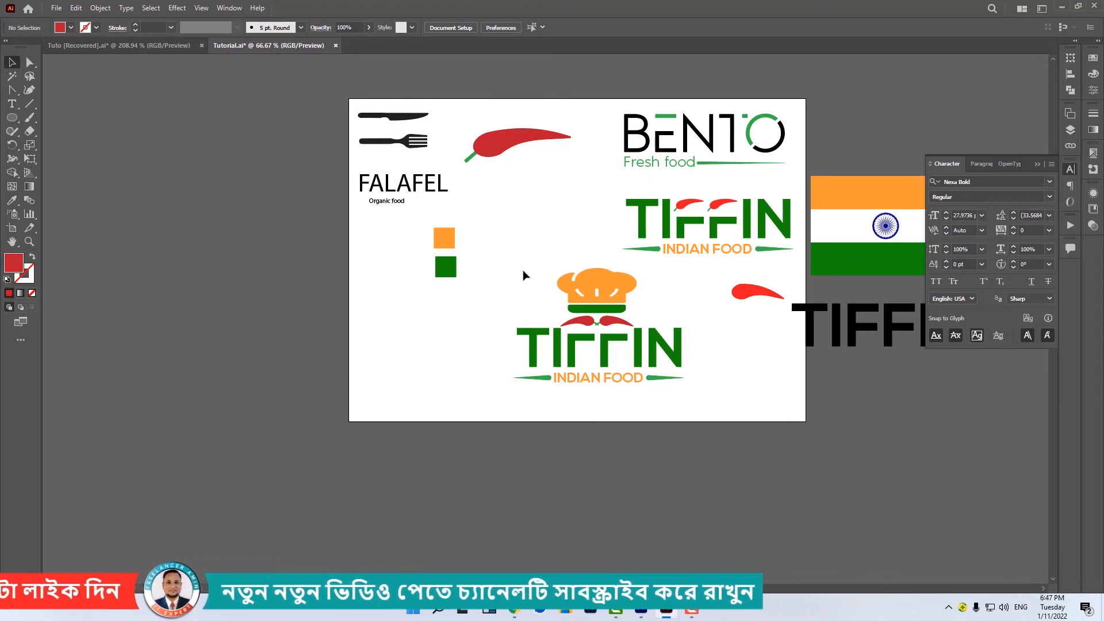
Try the moustache chilies' dark red fill on both cut-down F letters beneath the hat.
click(604, 355)
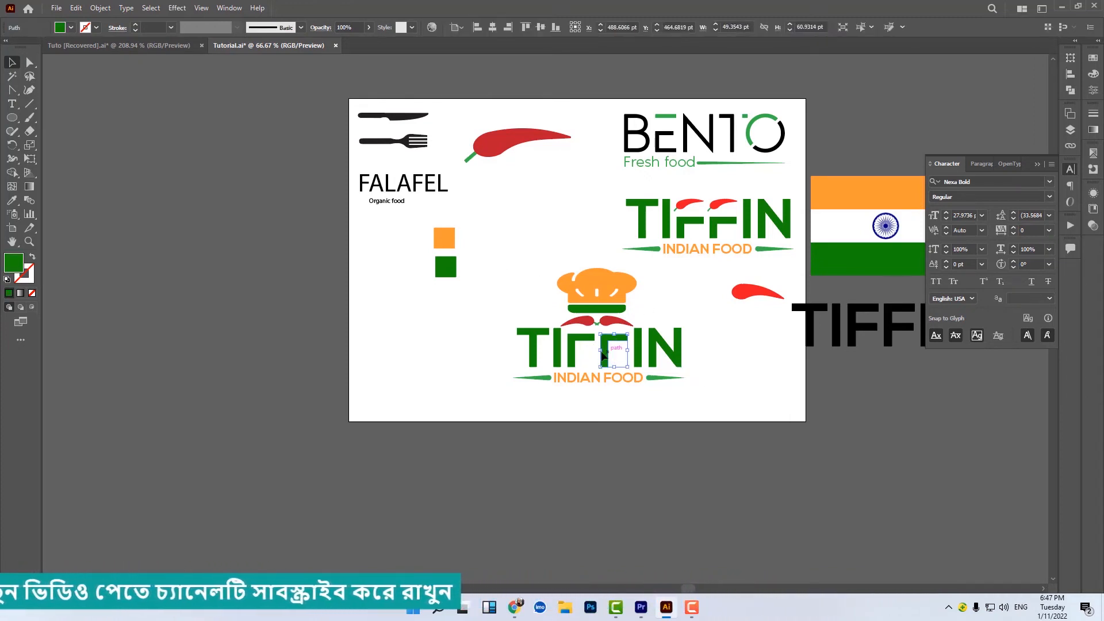
shift+click(572, 354)
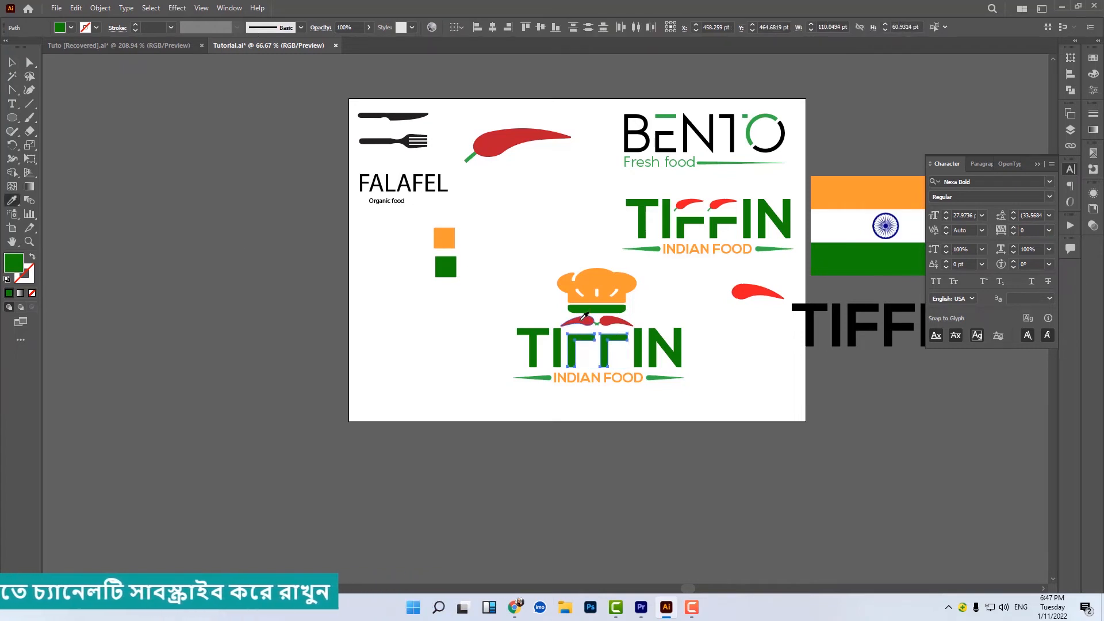
click(248, 197)
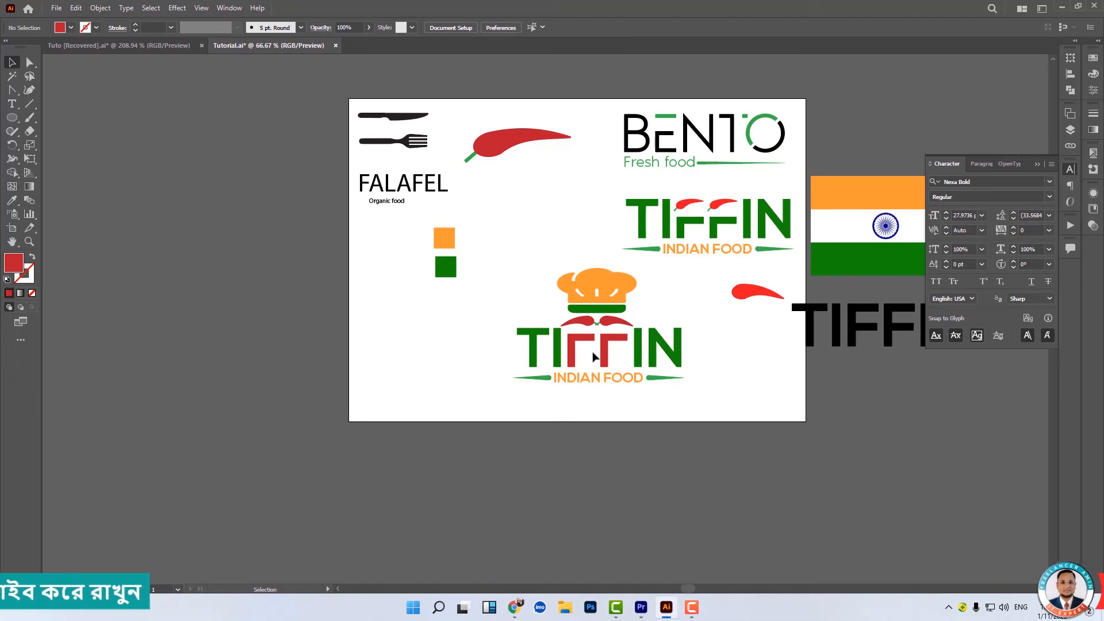
Fill both moustache chili bodies and both F letters with the black sampled from the cutlery artwork.
click(631, 299)
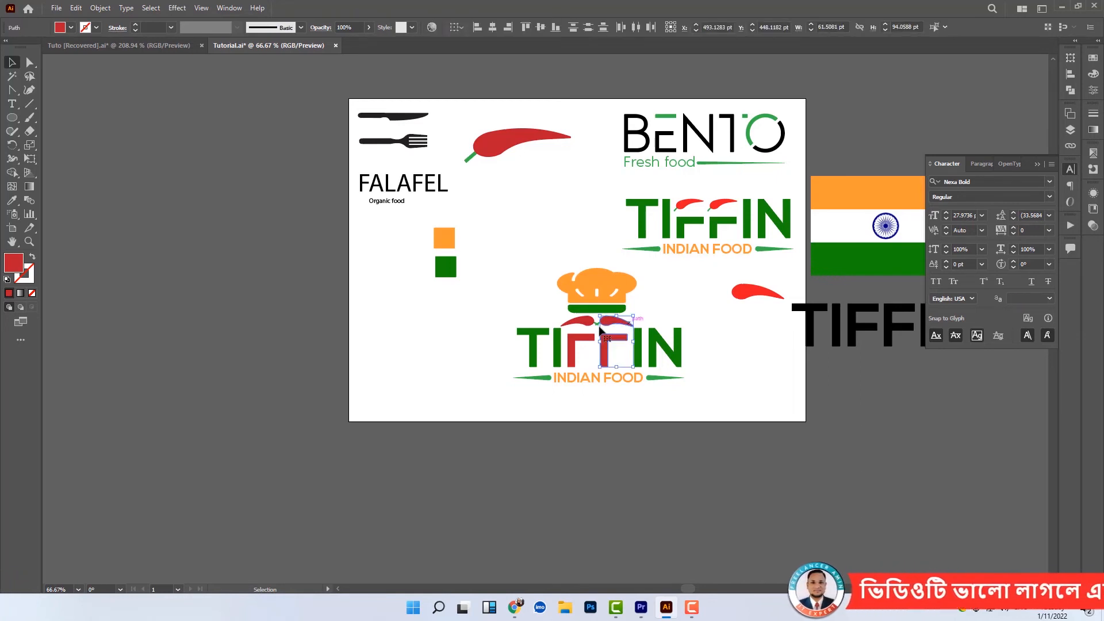
shift+click(572, 345)
key(i)
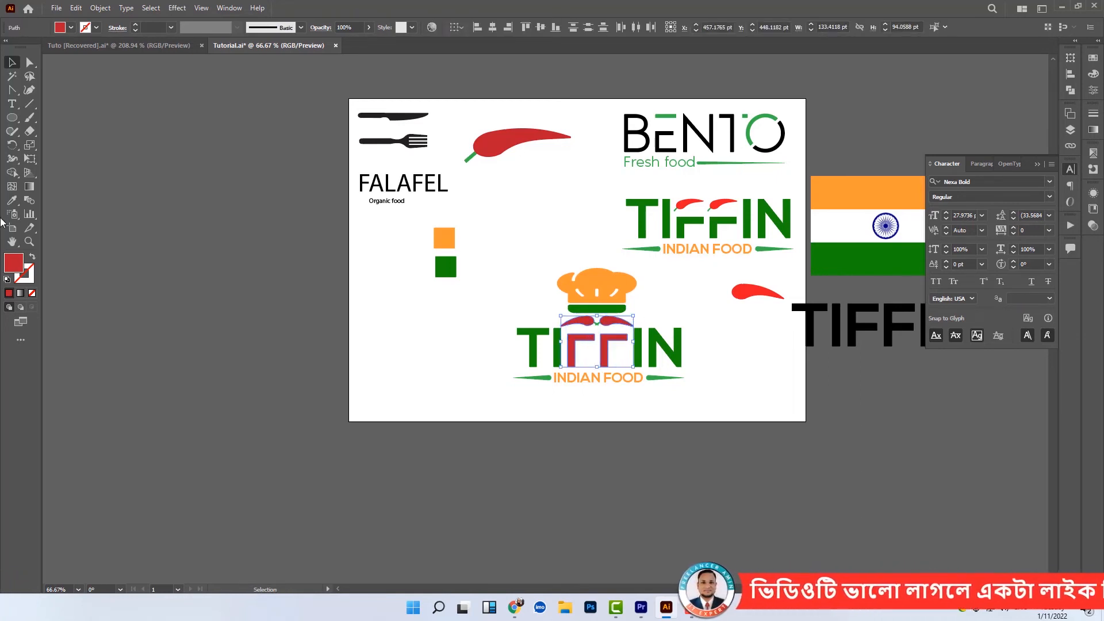
click(368, 141)
click(12, 62)
click(209, 208)
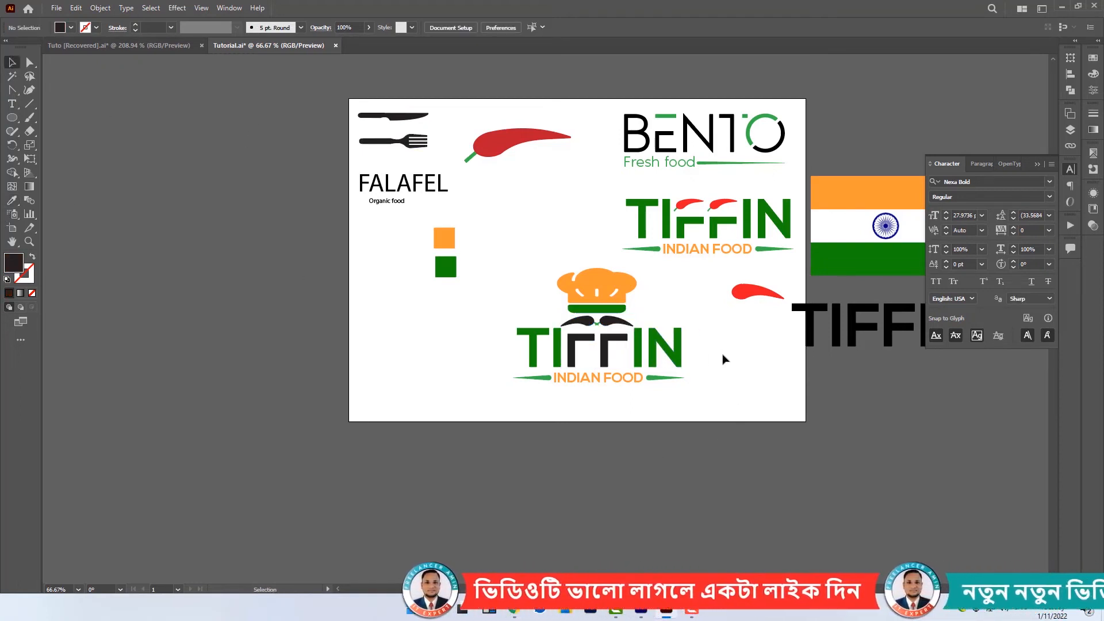
Try the F letters' black fill on the green T, I and N letters of the chef hat logo.
click(652, 358)
shift+click(556, 350)
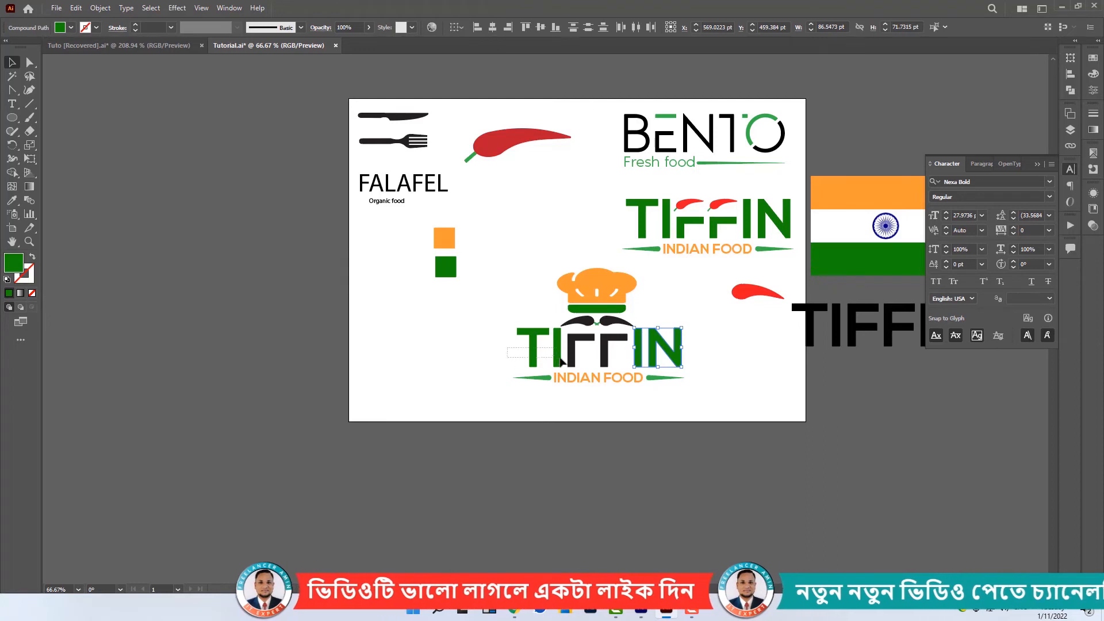
click(12, 200)
click(572, 350)
key(v)
click(705, 341)
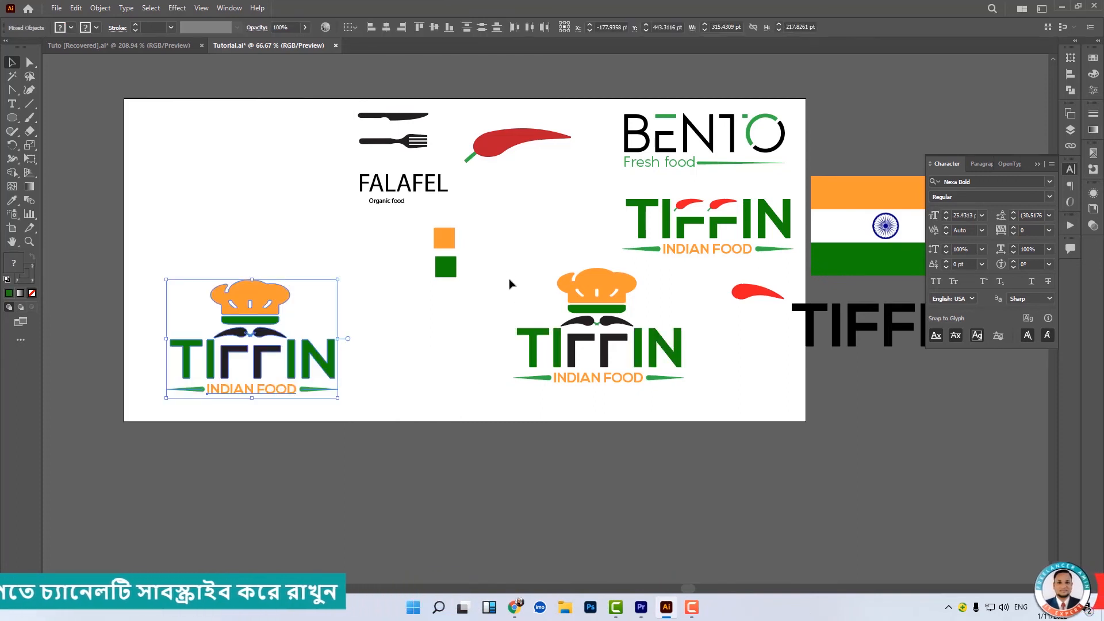
Reflect the moustache of the original chef hat logo across the horizontal axis so its tips curl upward.
drag(506, 269, 685, 378)
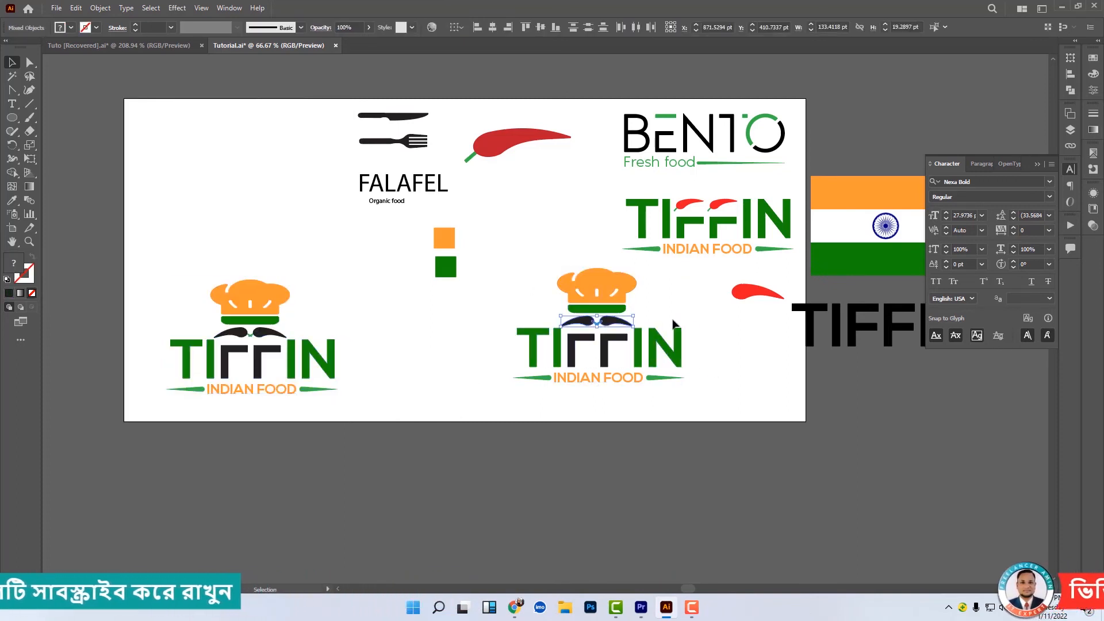
right_click(674, 322)
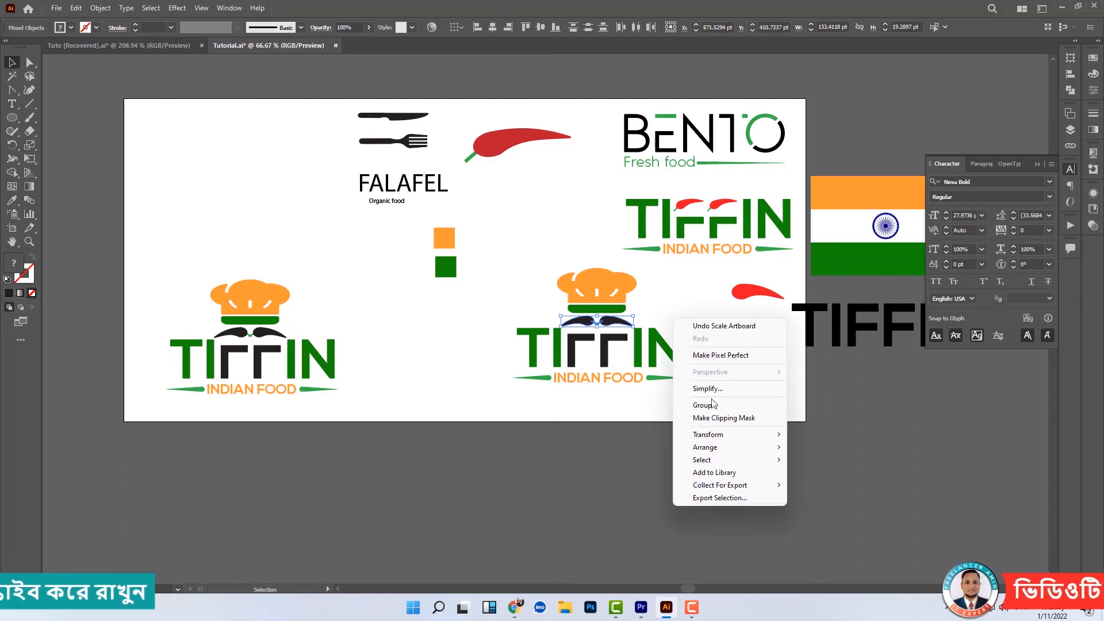
mouse_move(731, 440)
click(837, 477)
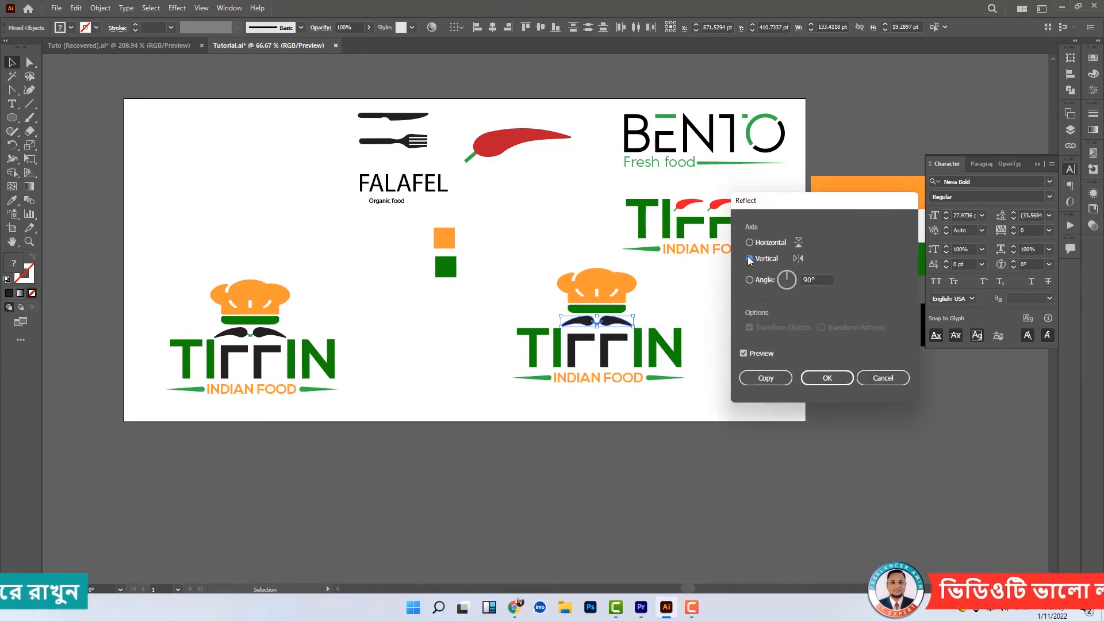
click(841, 382)
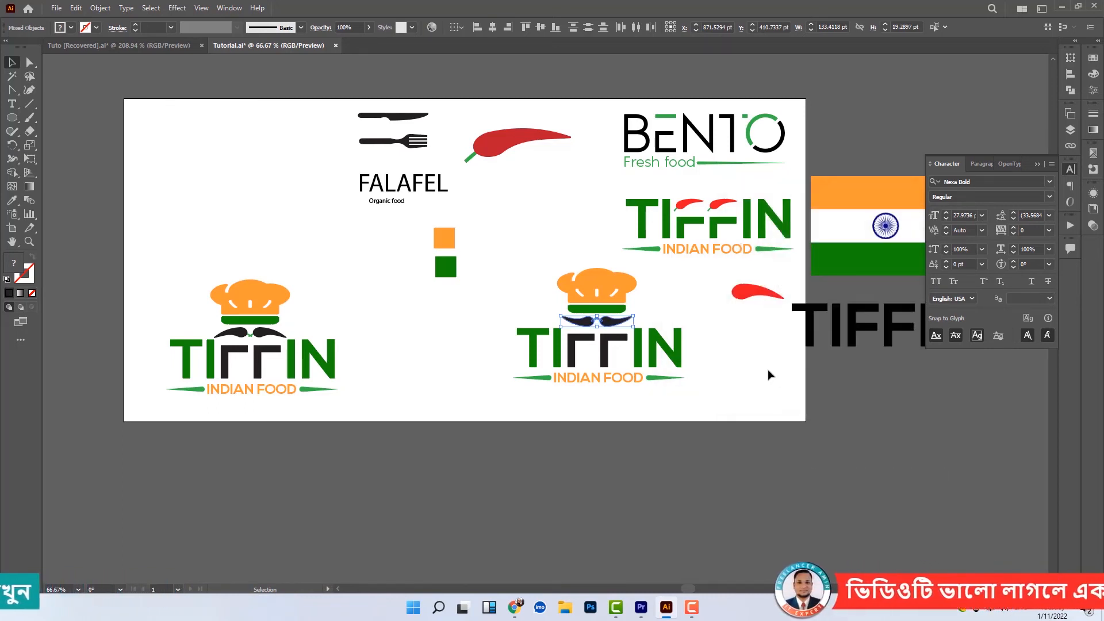
Lower the upper arms of both black F letters by 8 pt so the letters stand about 53 pt tall.
key(ctrl+plus)
key(ctrl+plus)
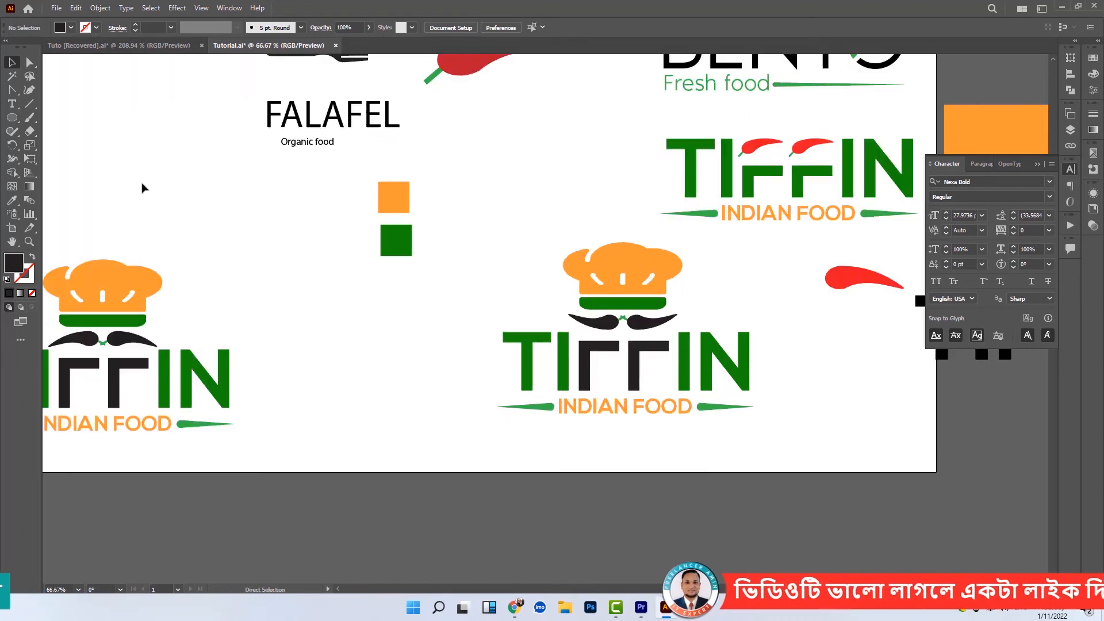
key(a)
drag(585, 343, 733, 384)
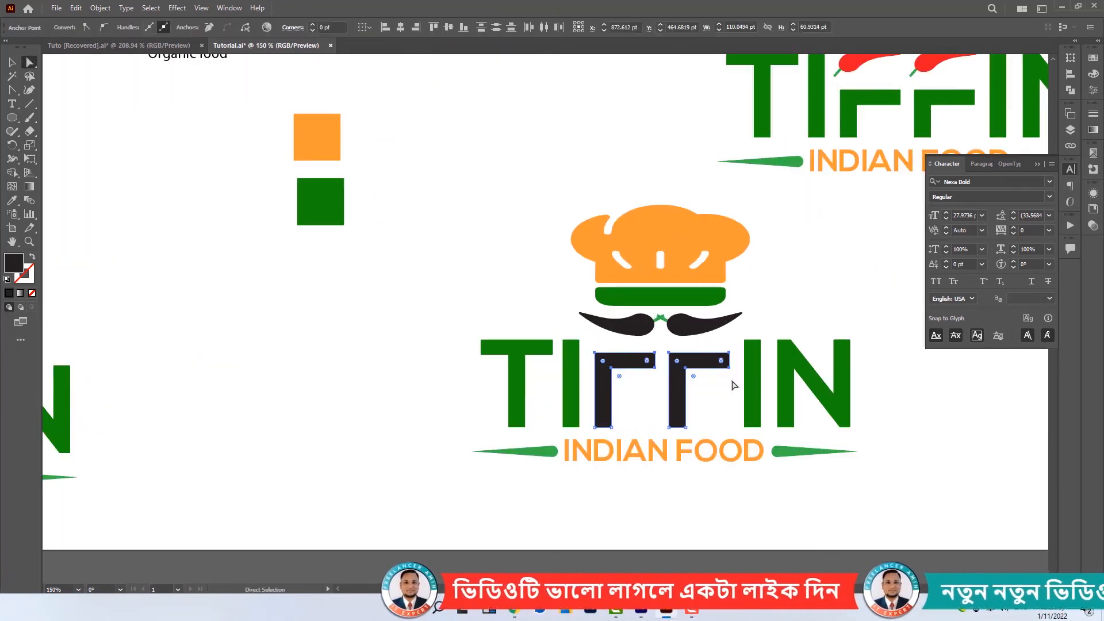
key(Down)
key(Down)
key(Down)
key(Down)
key(Down)
key(Down)
key(Down)
key(Down)
key(v)
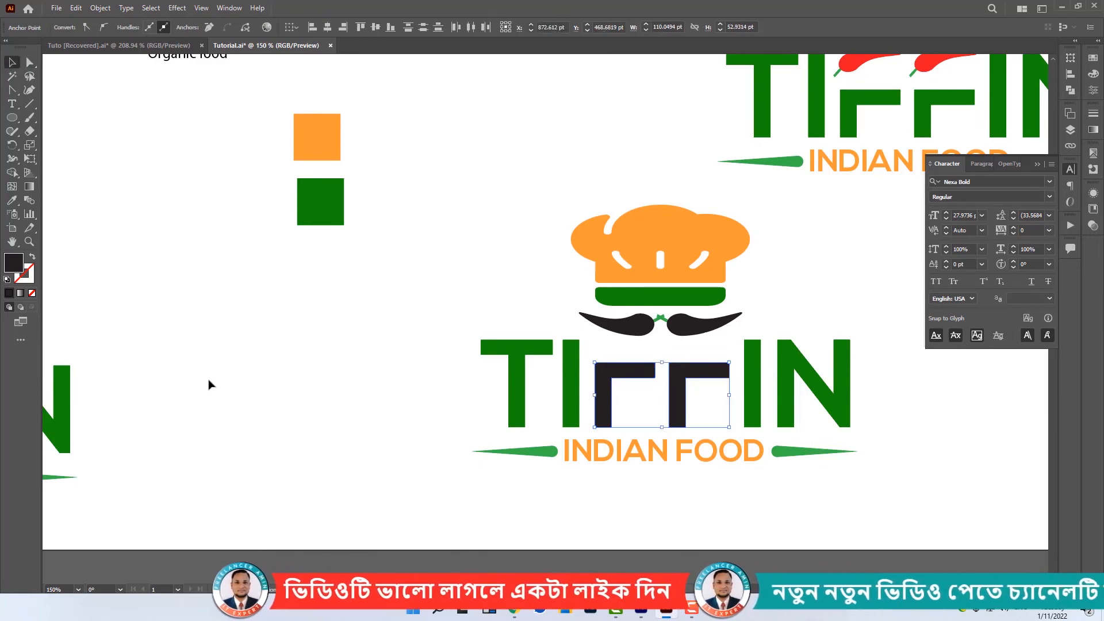
click(210, 384)
Narrow the moustache to about 112 pt wide and move it down to just above the F letters.
click(715, 326)
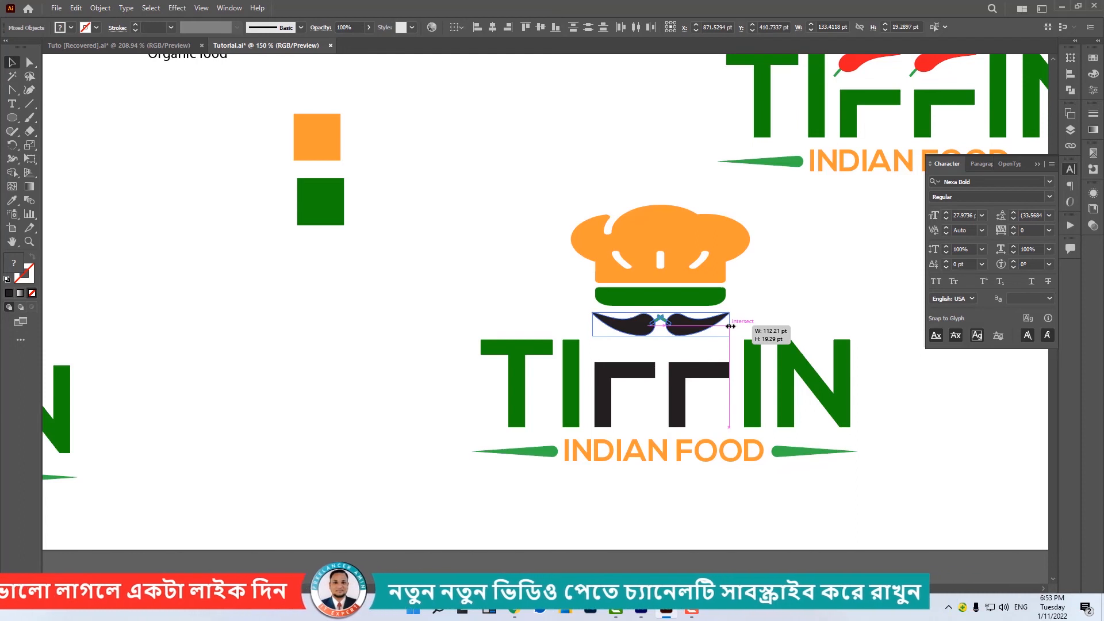
drag(730, 326, 730, 327)
drag(661, 335, 667, 343)
click(760, 296)
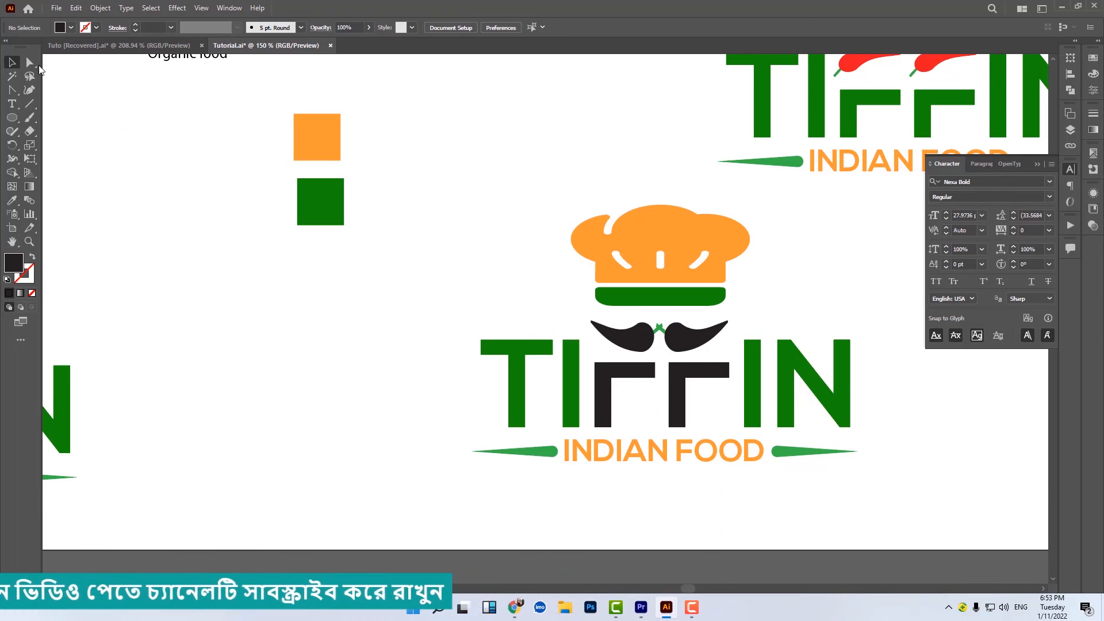
Draw a diagonal line about 31 by 16 pt across the first I and give it a 3 pt green stroke.
click(32, 107)
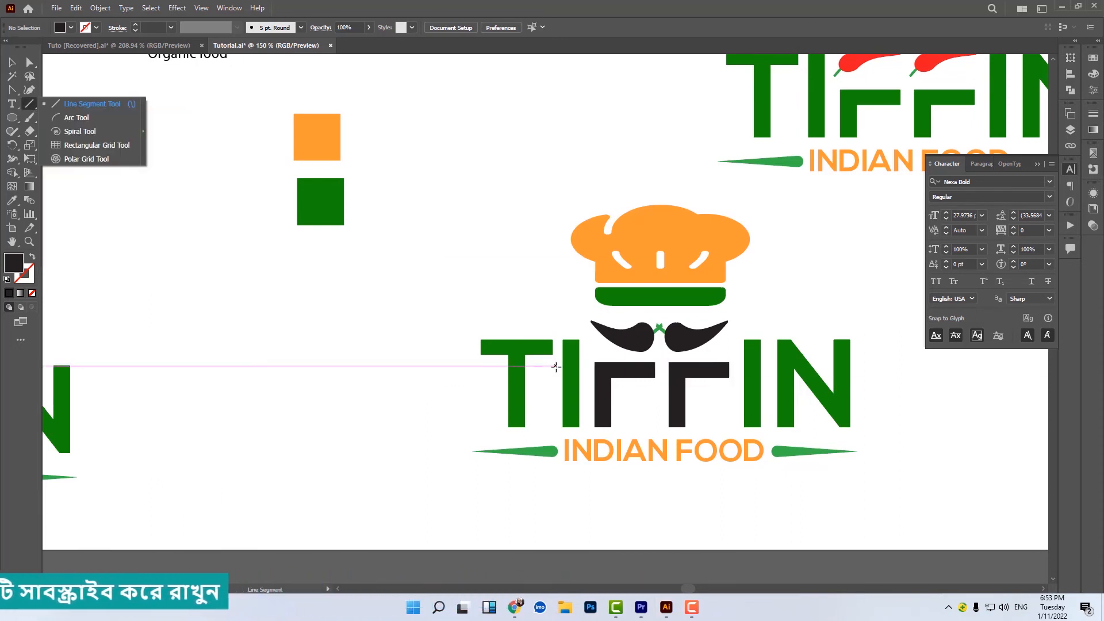
click(99, 323)
drag(586, 354, 591, 352)
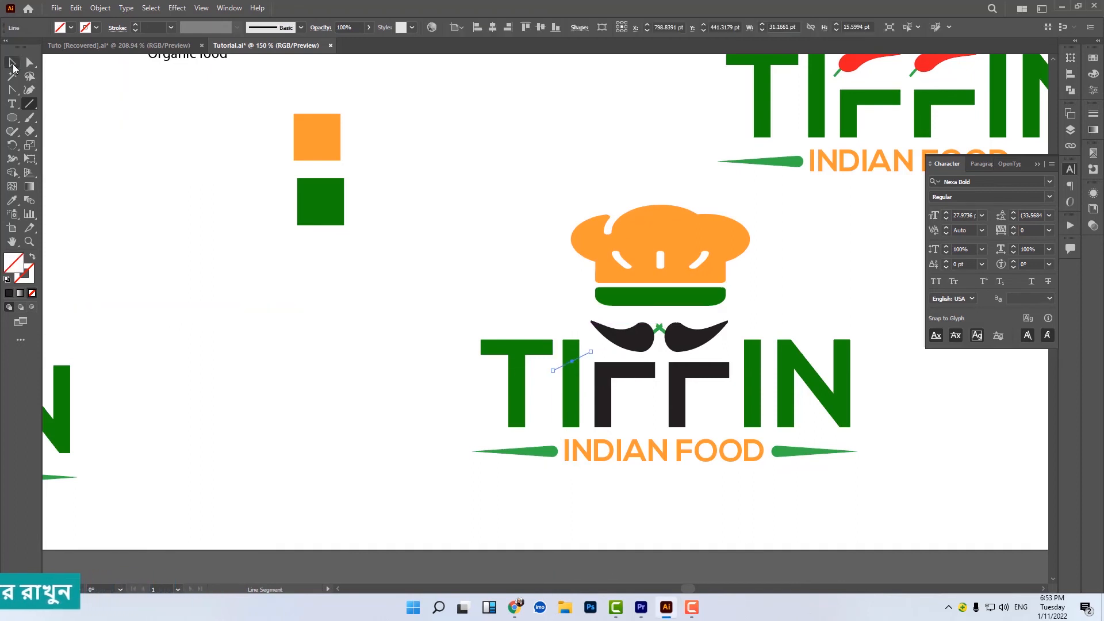
click(136, 25)
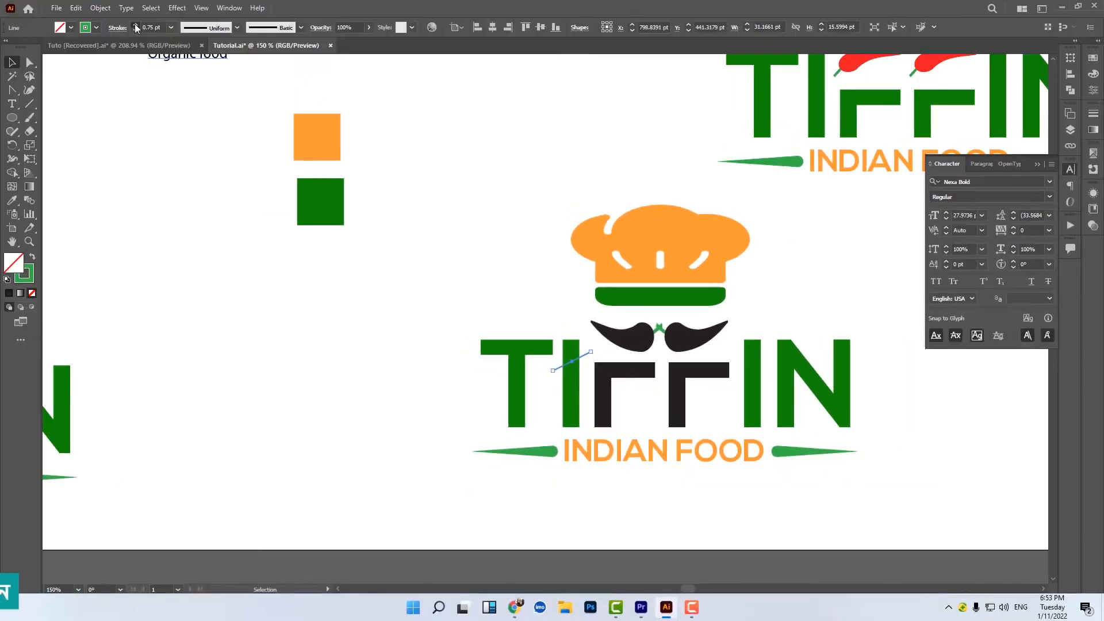
click(136, 26)
click(135, 26)
click(136, 25)
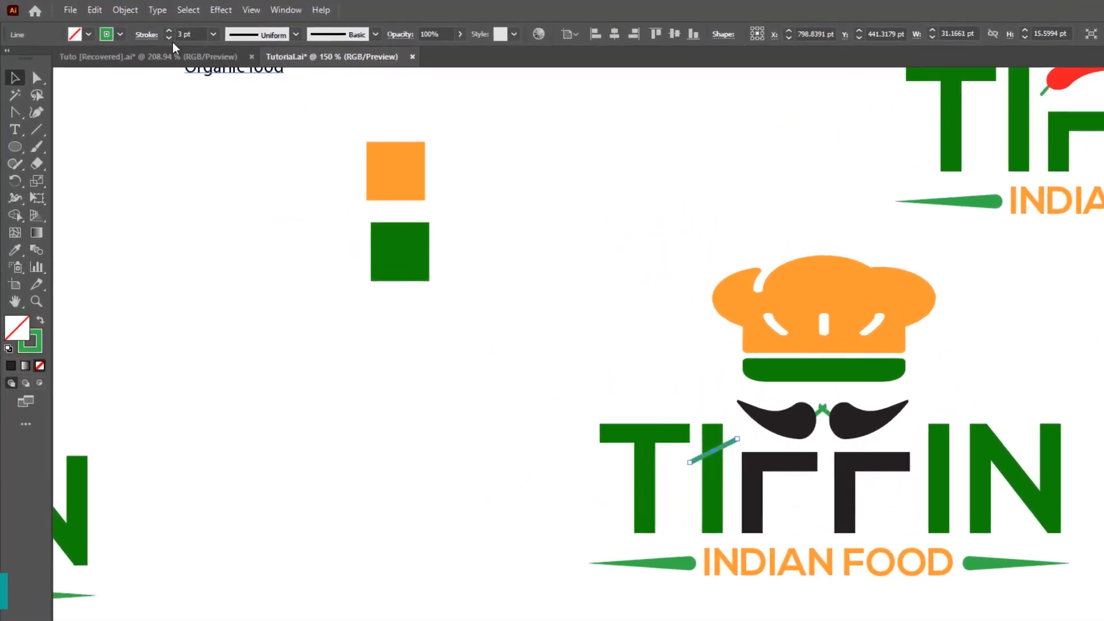
Expand the diagonal line into a shape and subtract it from the first I to leave a slanted gap.
click(101, 9)
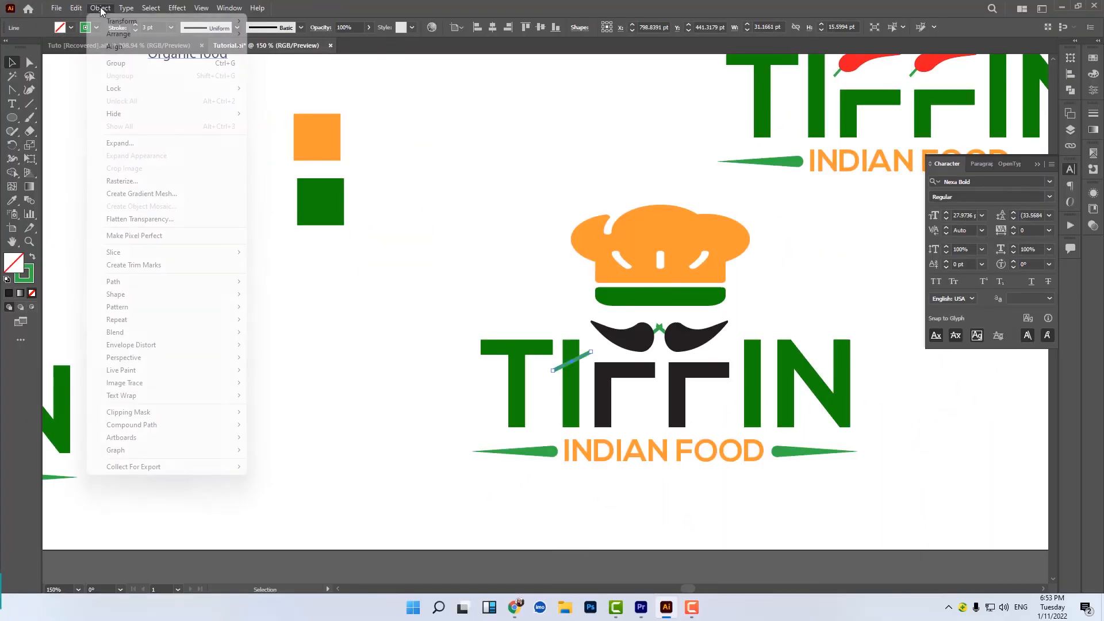
click(118, 143)
click(524, 368)
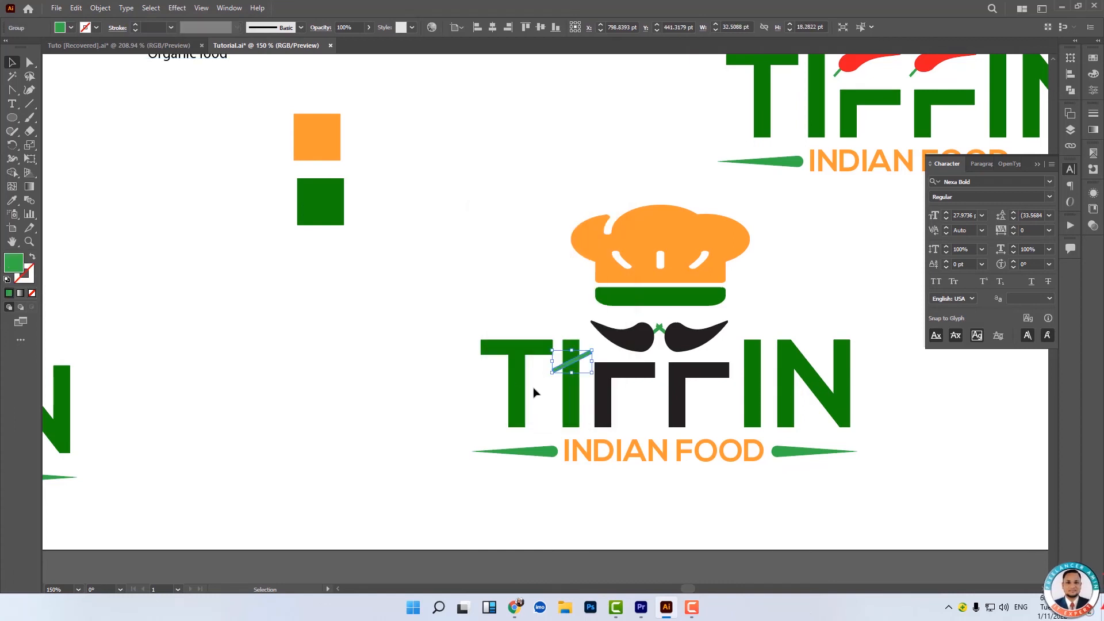
shift+click(568, 369)
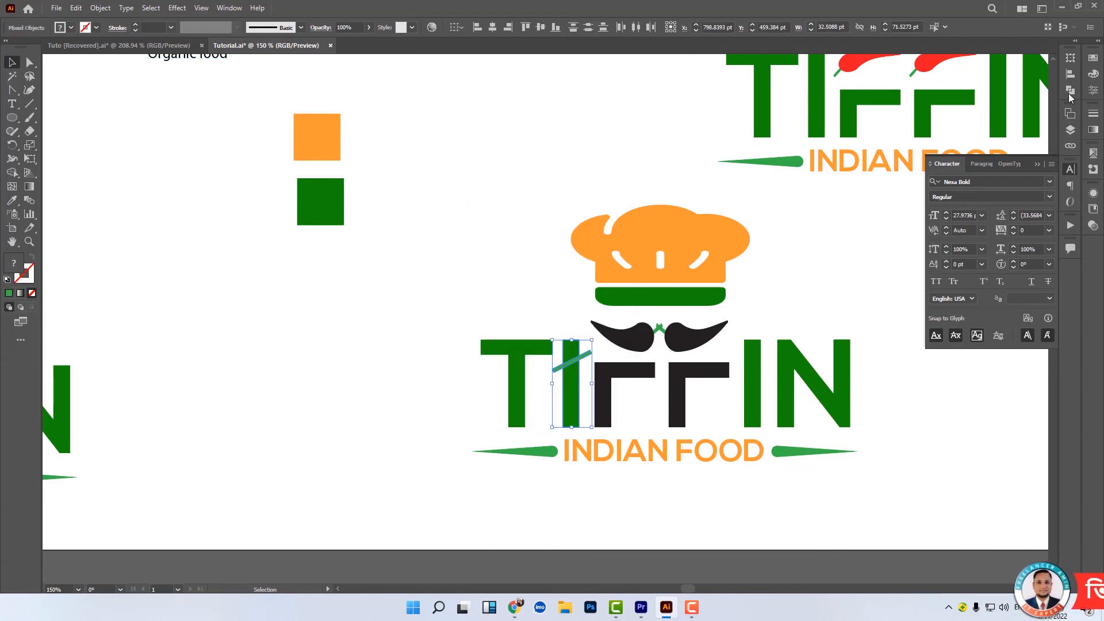
click(1070, 92)
click(957, 84)
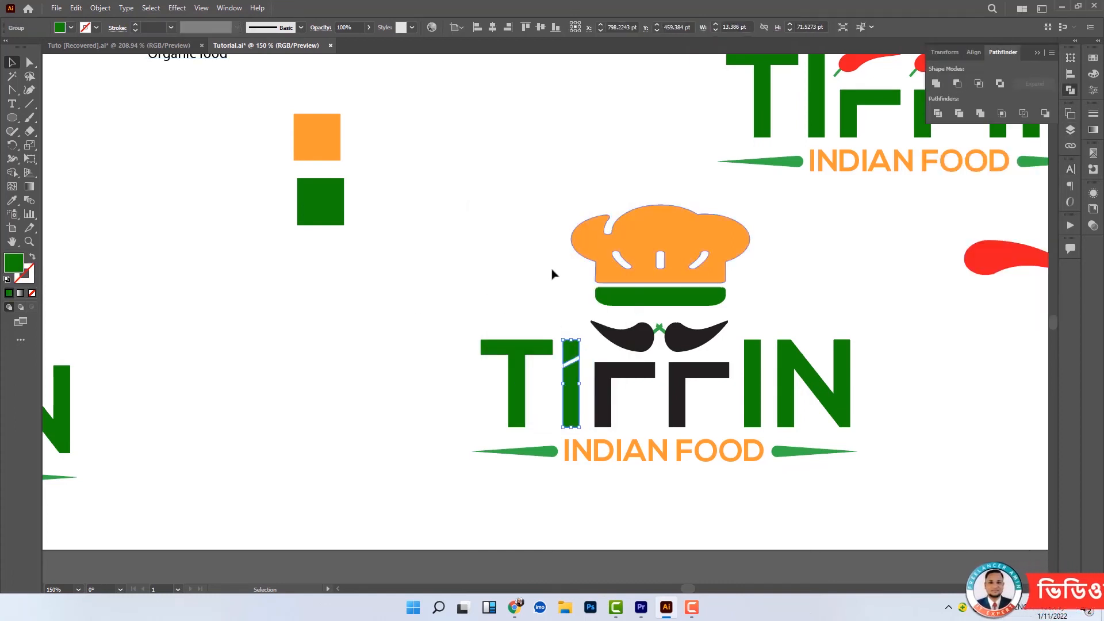
Ungroup the cut first I and fill its upper piece with the orange swatch colour.
right_click(571, 358)
mouse_move(611, 486)
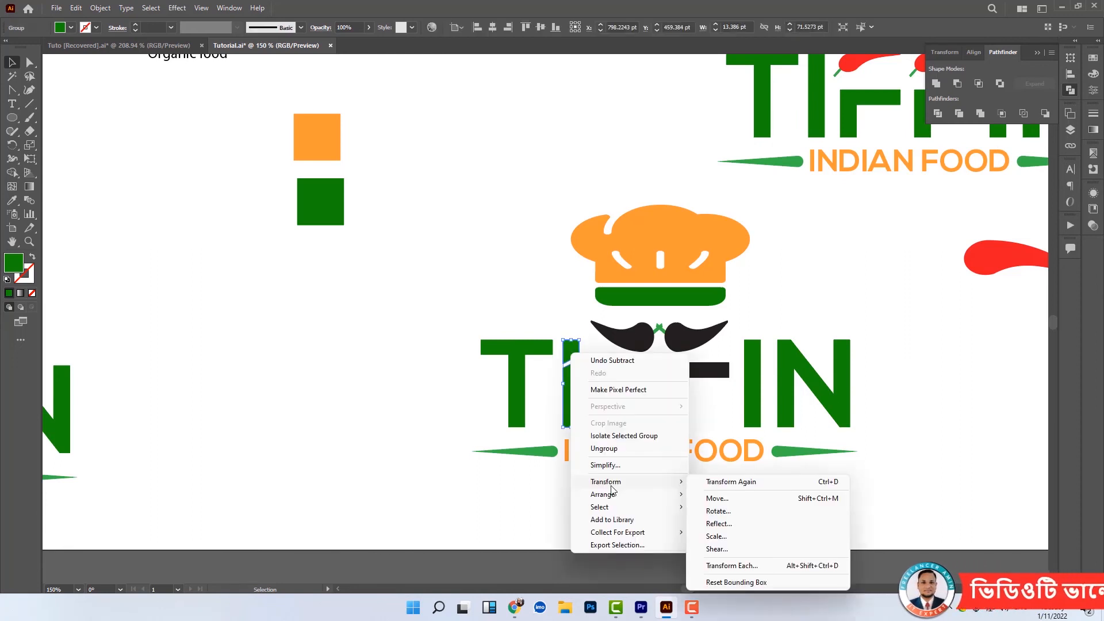
click(604, 448)
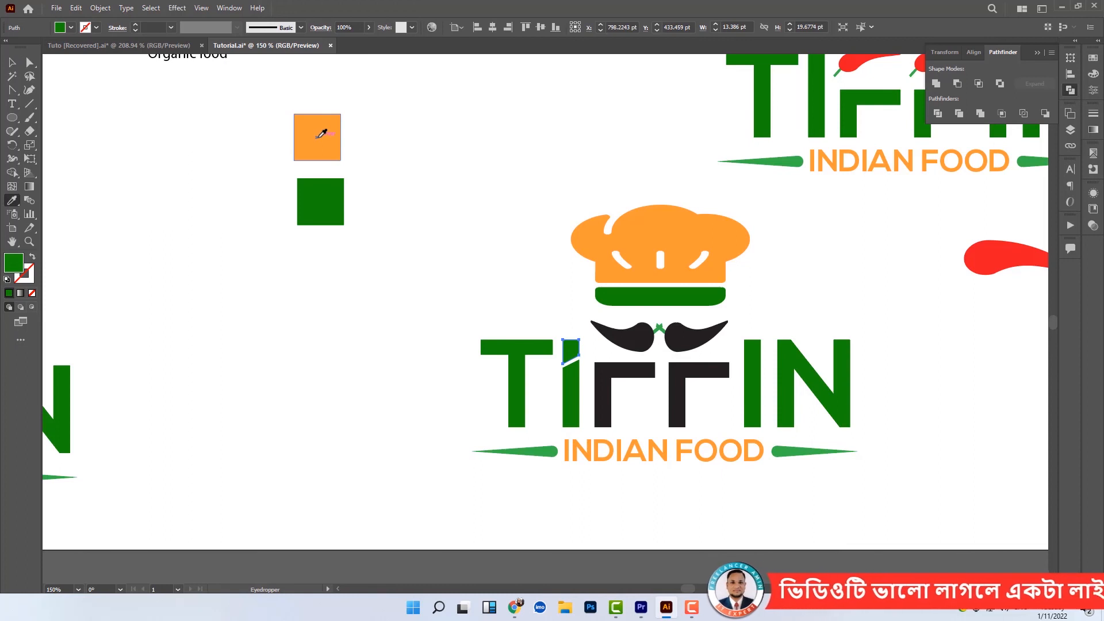
click(15, 62)
Delete the plain green second I and put a copy of the orange and green I in its place.
click(752, 382)
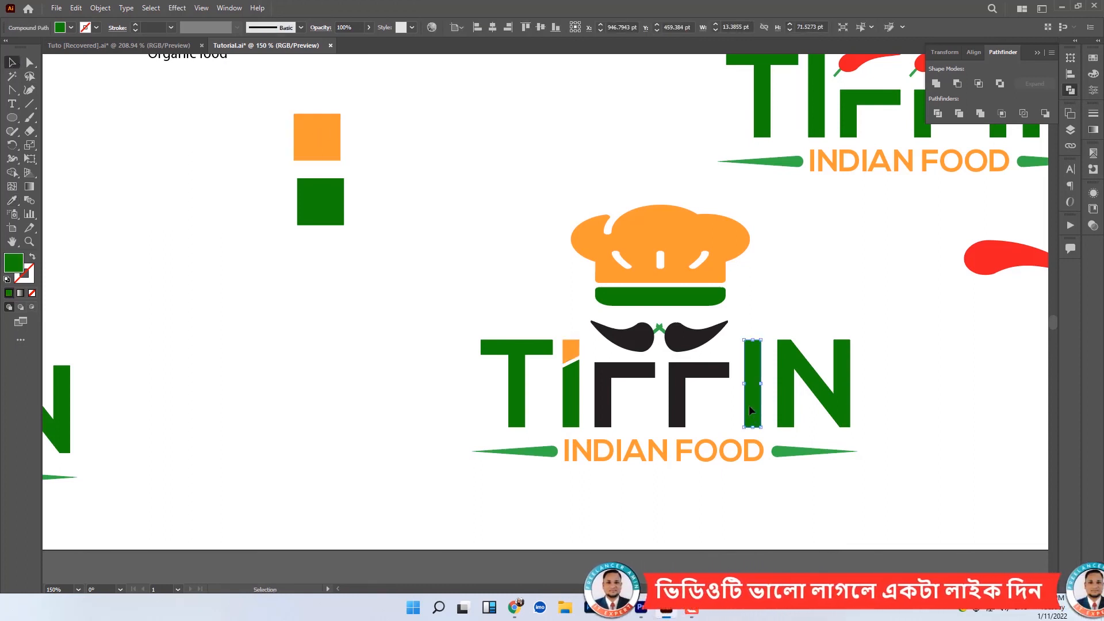
key(Delete)
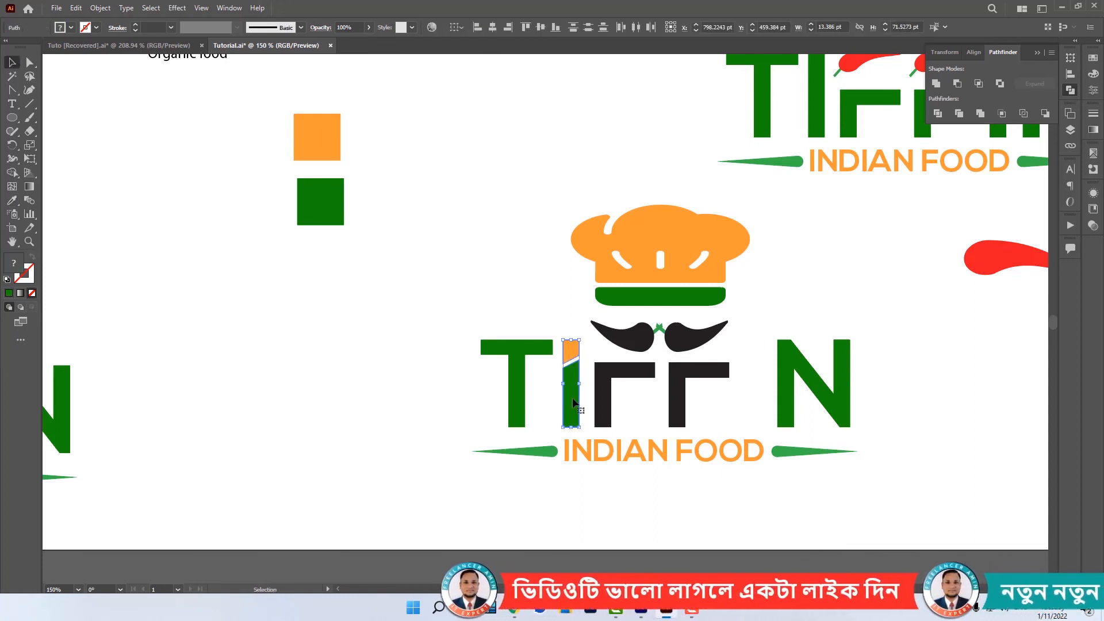
drag(577, 403, 755, 401)
click(877, 423)
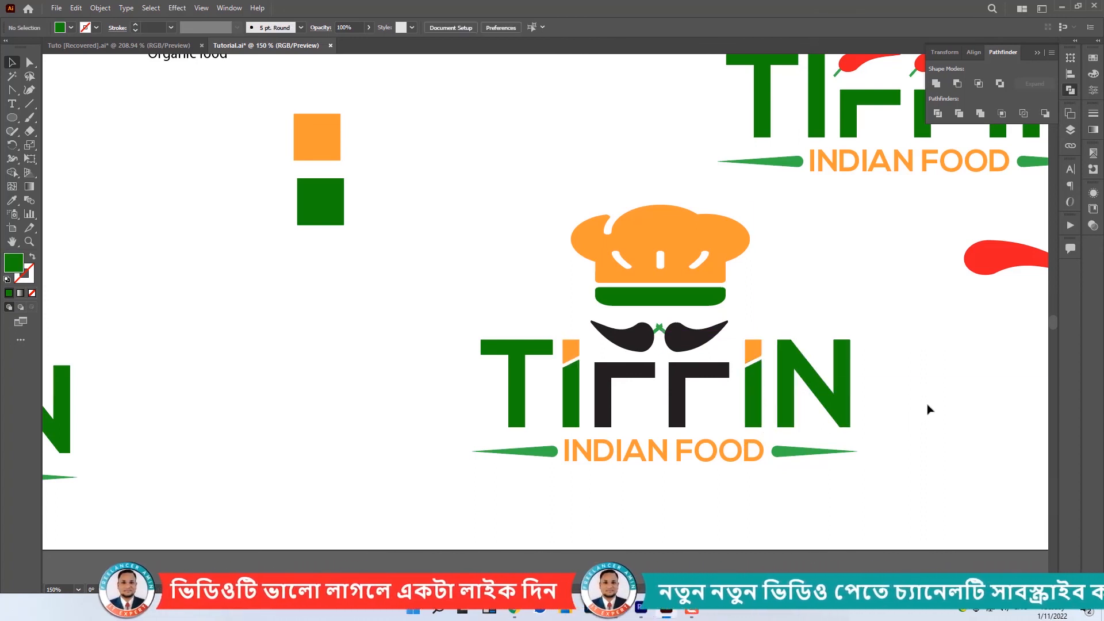
Fill the two black F letters of the chef hat TIFFIN logo with the orange swatch colour.
drag(656, 388, 654, 390)
key(i)
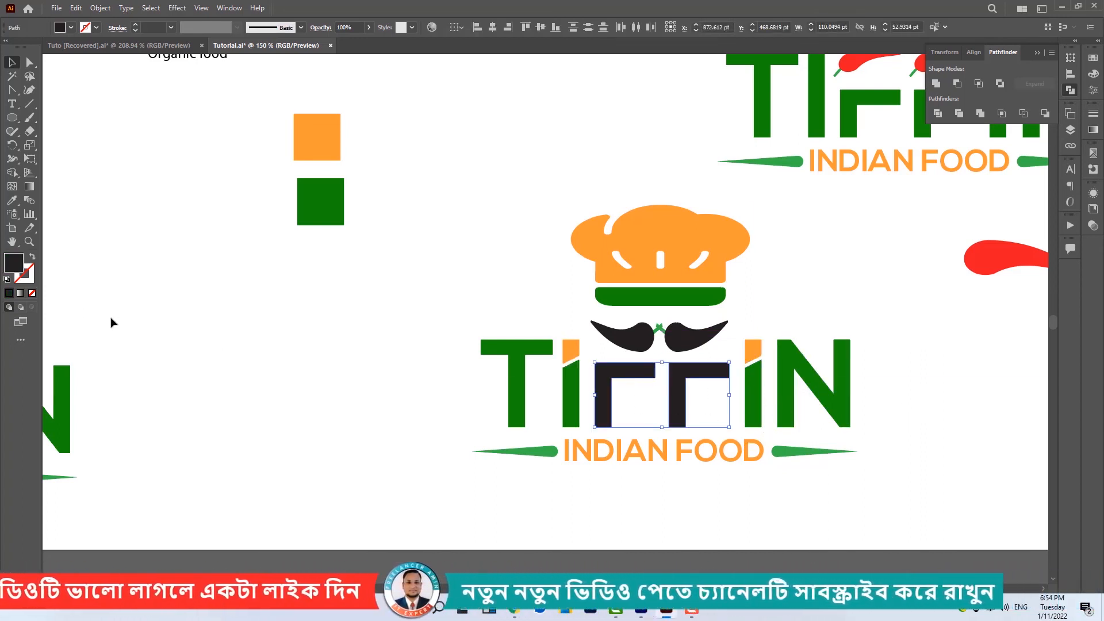
click(332, 140)
click(13, 62)
click(816, 407)
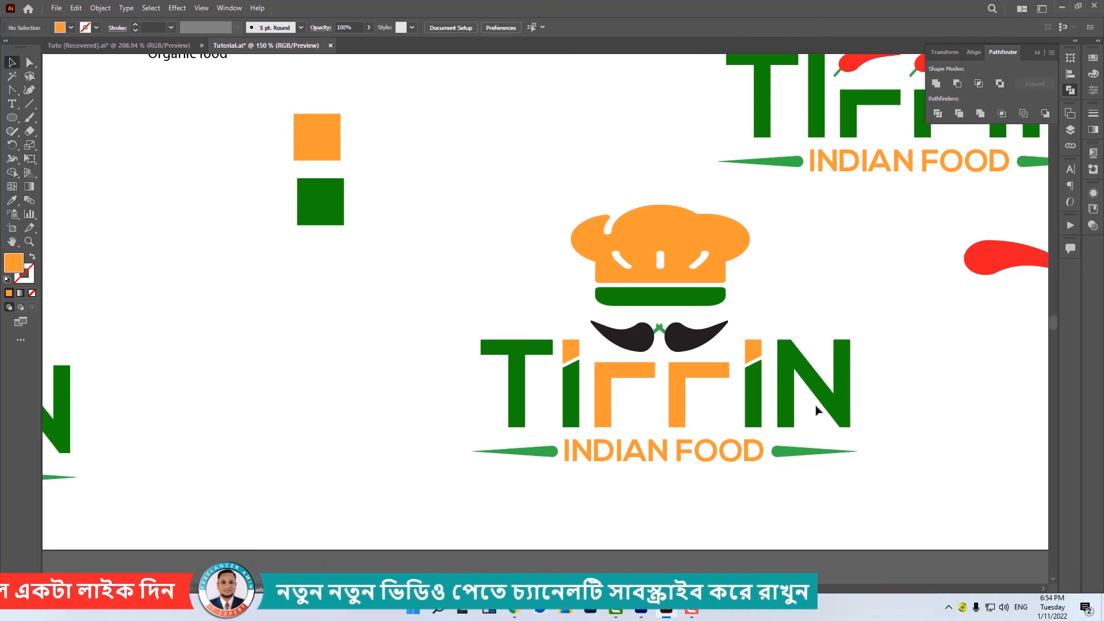
Move the whole finished chef hat logo with orange F letters toward the artboard's lower middle, below the colour swatches.
key(ctrl+minus)
key(ctrl+minus)
key(ctrl+minus)
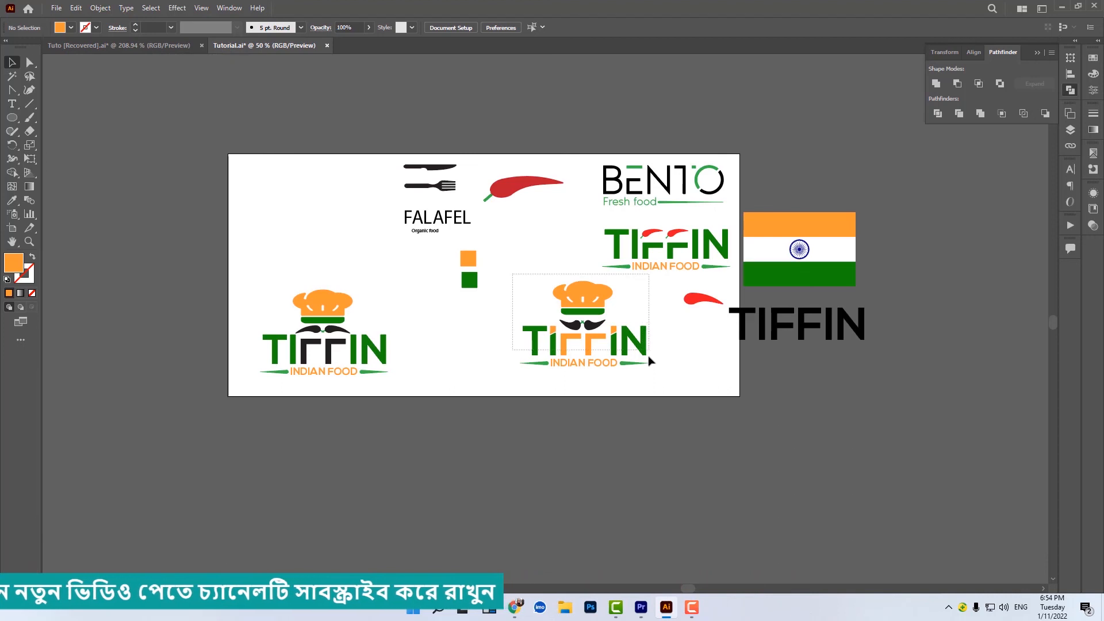
click(587, 315)
drag(587, 315, 535, 333)
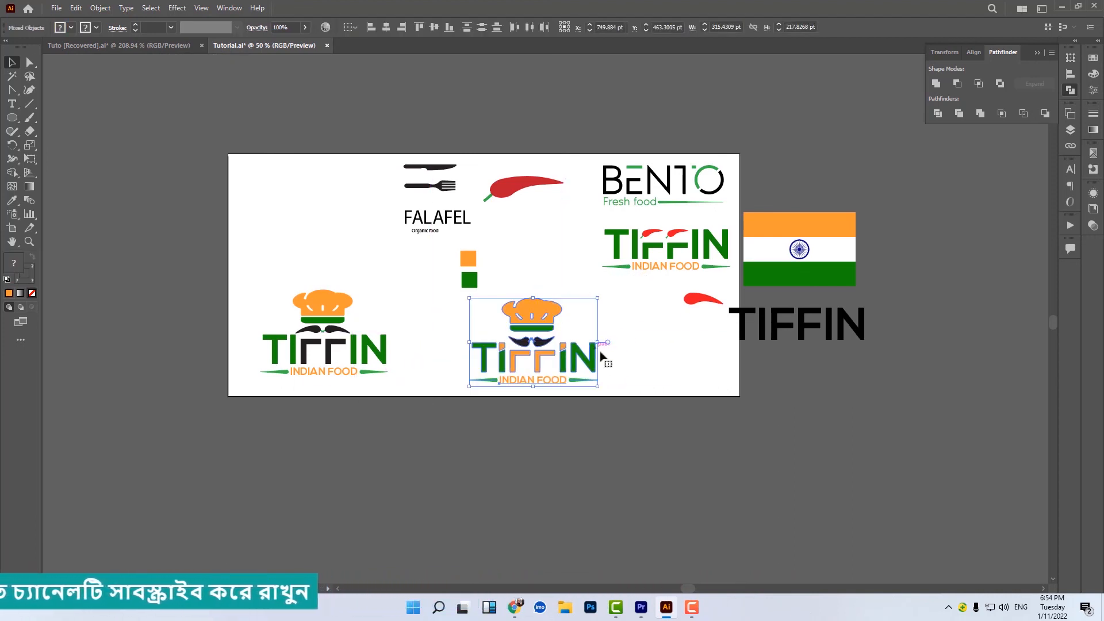
click(649, 373)
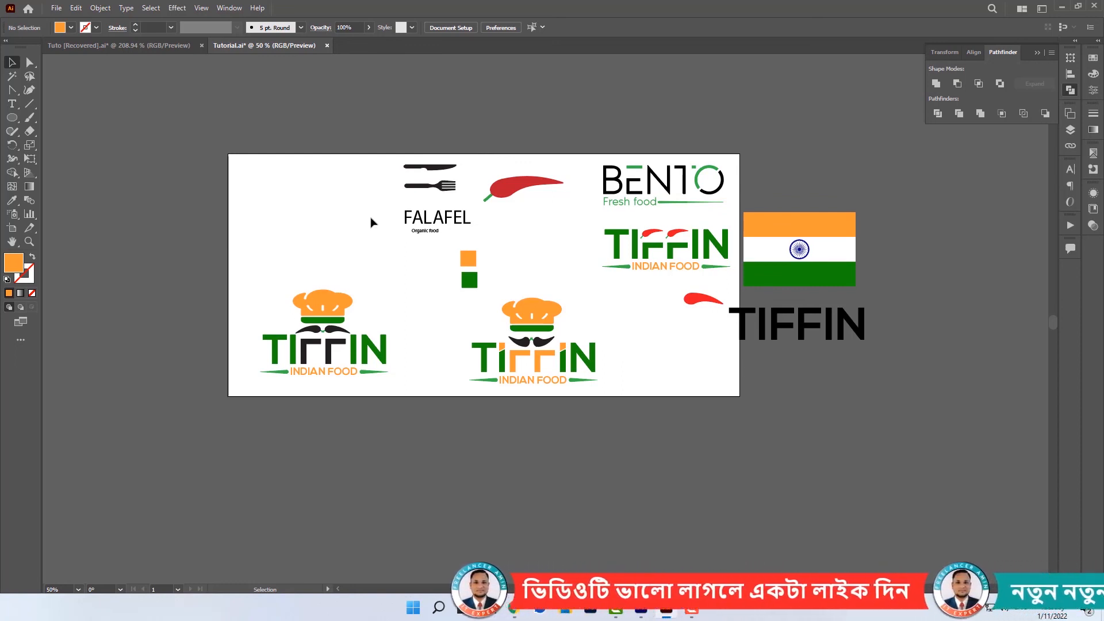
Move the FALAFEL and Organic food texts together to the empty area above the chef hat logo with black F letters.
drag(370, 218, 485, 228)
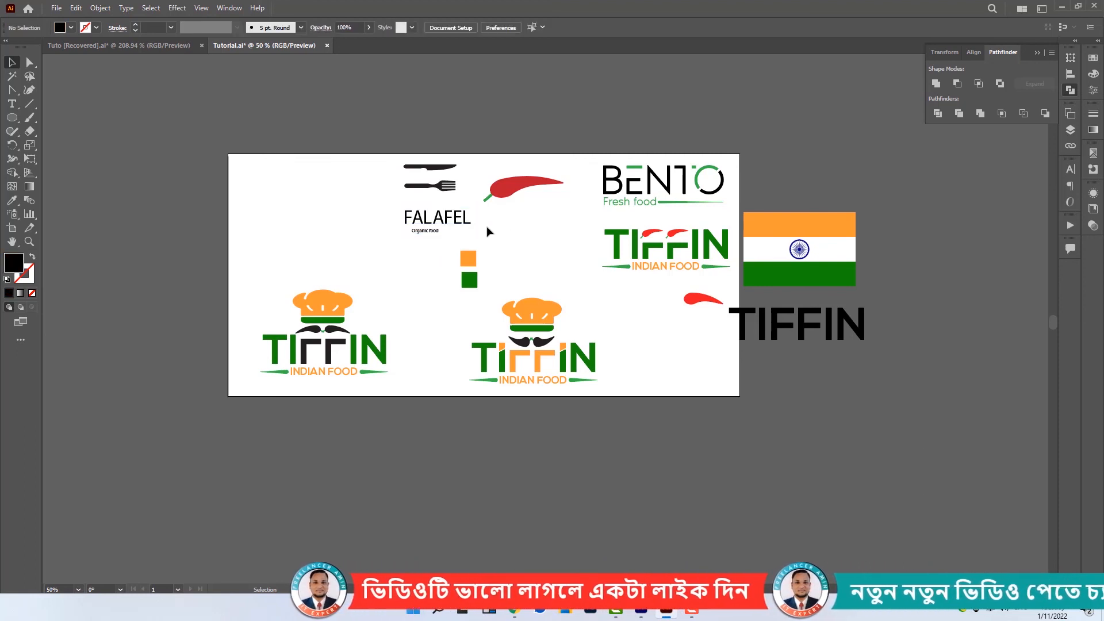
drag(411, 229, 309, 251)
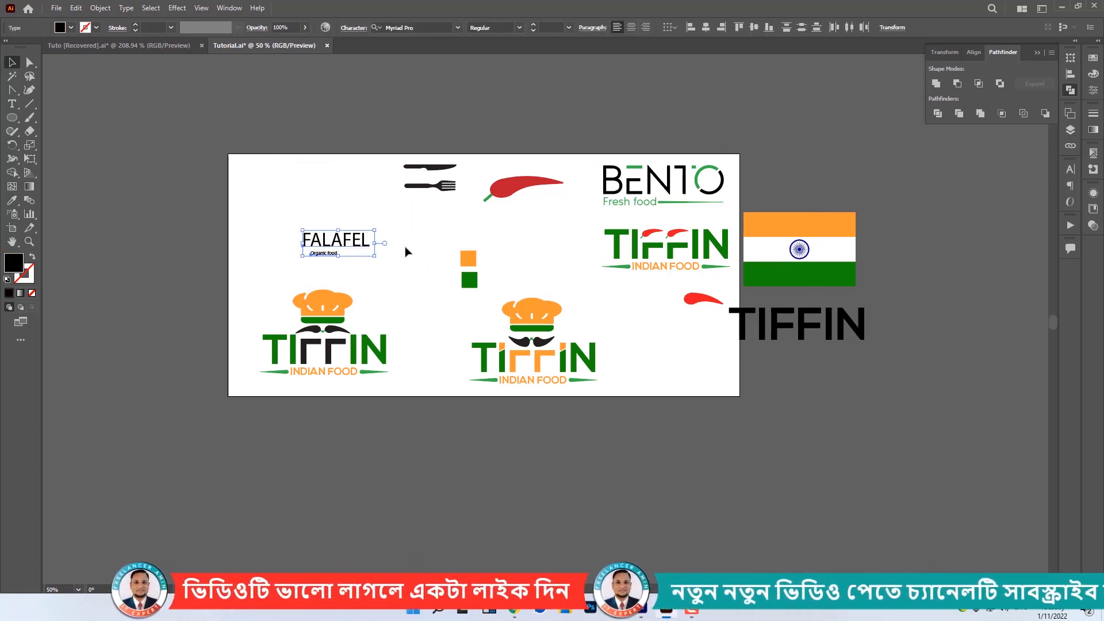